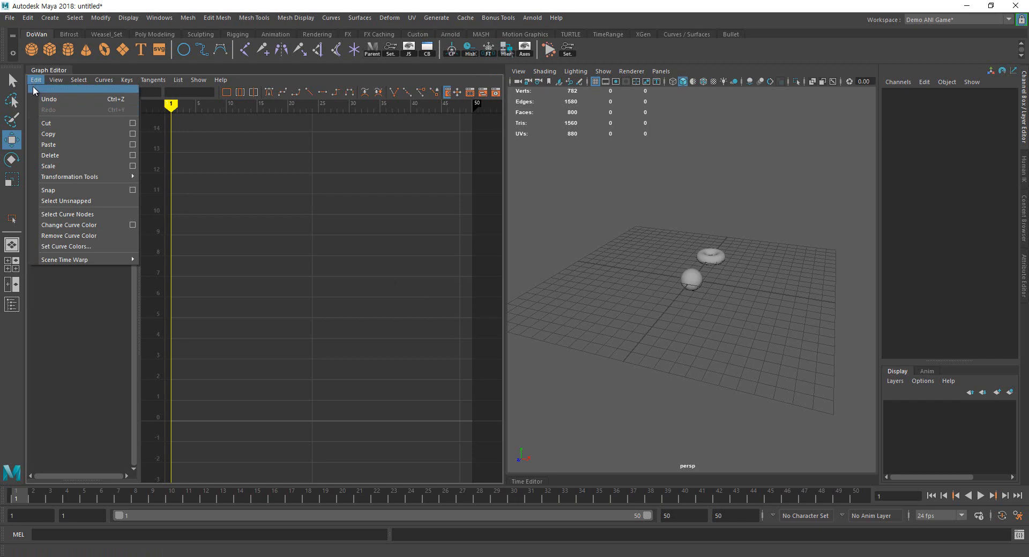
Detach the Graph Editor's Edit commands as a floating palette over the viewport, and select the sphere to load its curves
click(53, 89)
drag(75, 97, 543, 85)
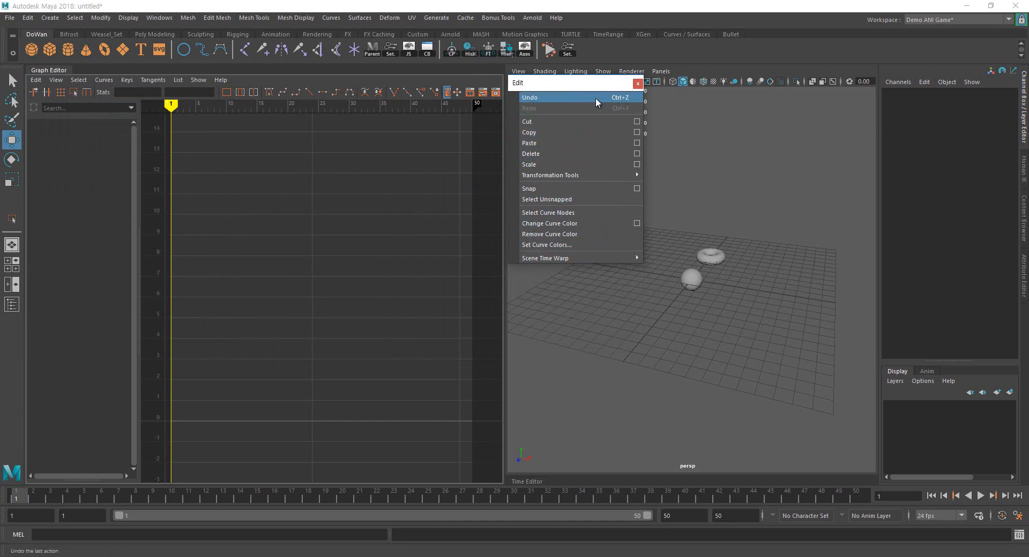
click(534, 98)
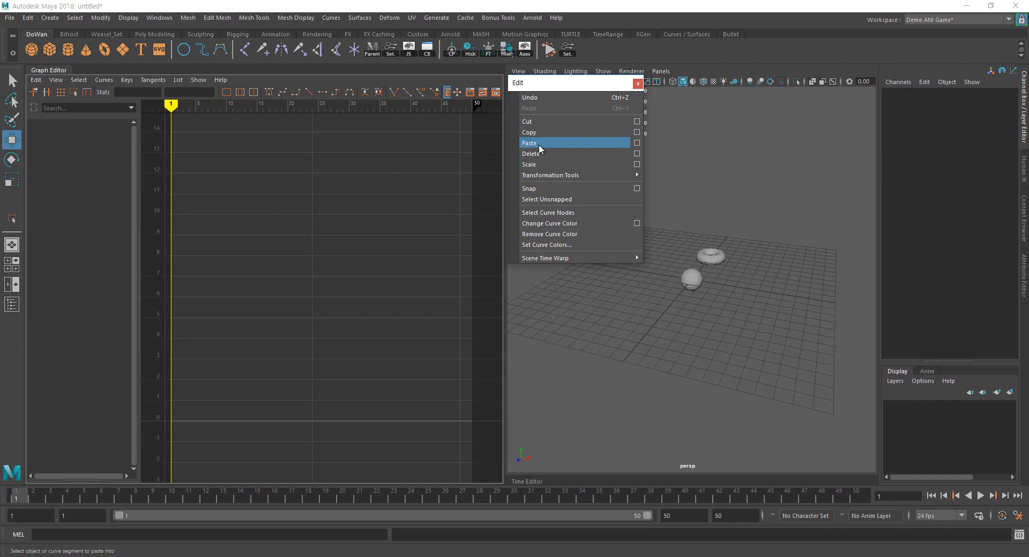
click(752, 68)
click(695, 284)
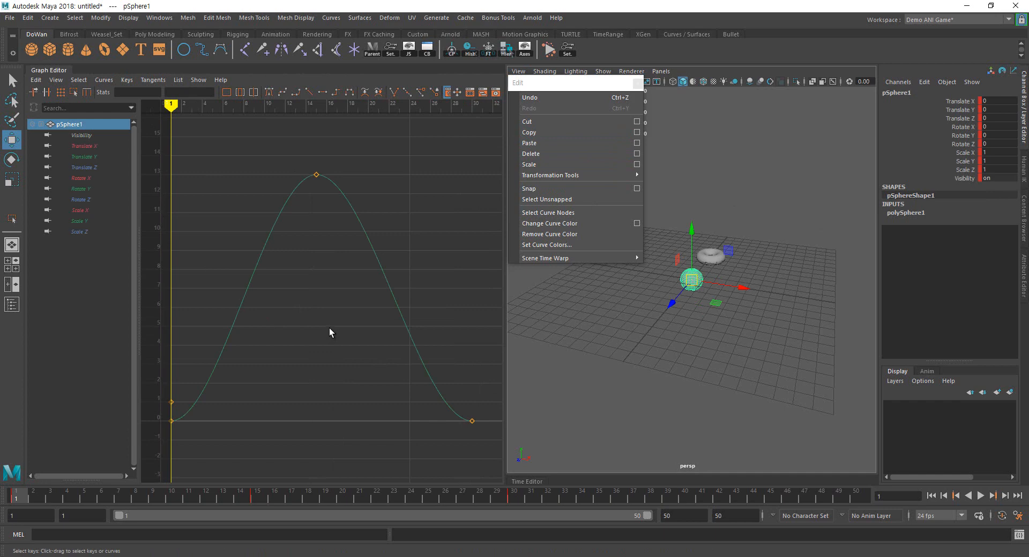
Practise selecting the sphere's peak key alone and the whole Translate Y curve, copy the curve's keys, and clear the selection
click(301, 400)
drag(226, 297, 266, 385)
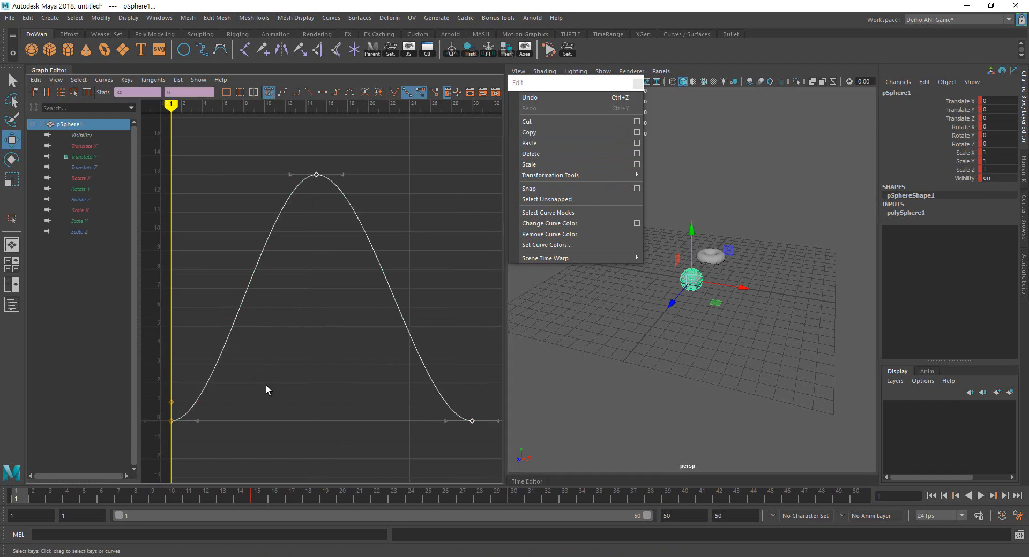
click(265, 386)
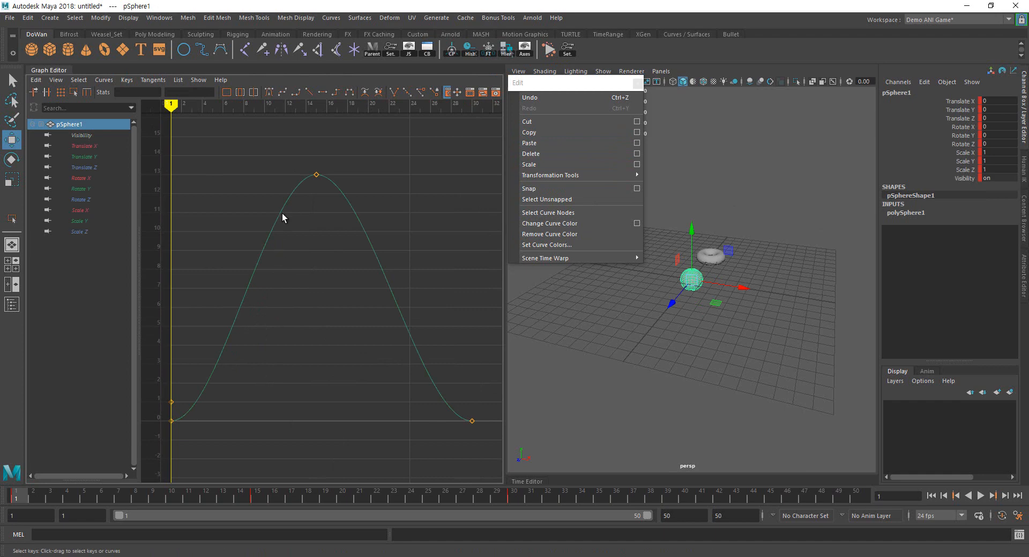
drag(287, 143, 336, 207)
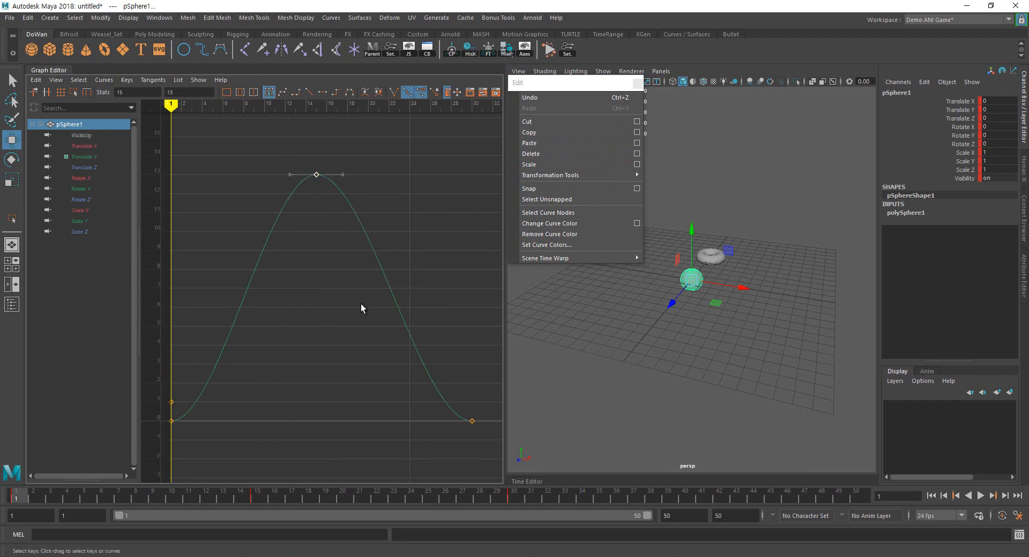
drag(242, 248, 284, 329)
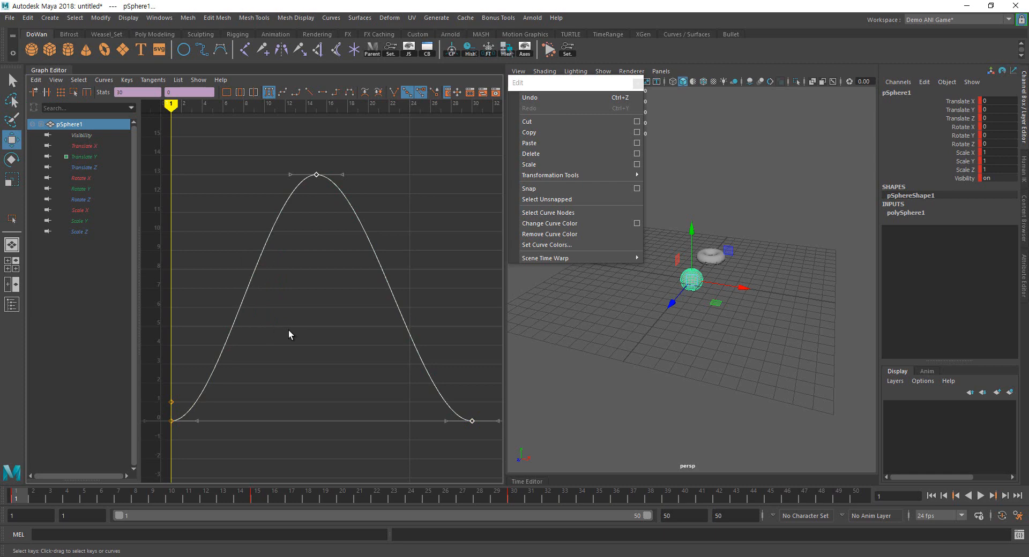
click(289, 331)
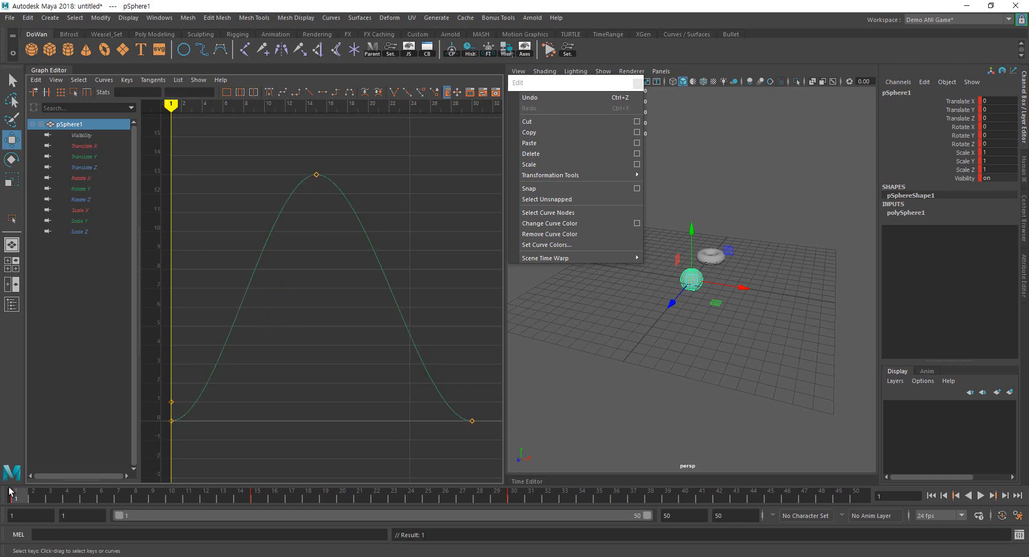
Move the current time to frame 24, try pasting the copied keys with no curve selected, and undo the paste
drag(16, 496, 408, 513)
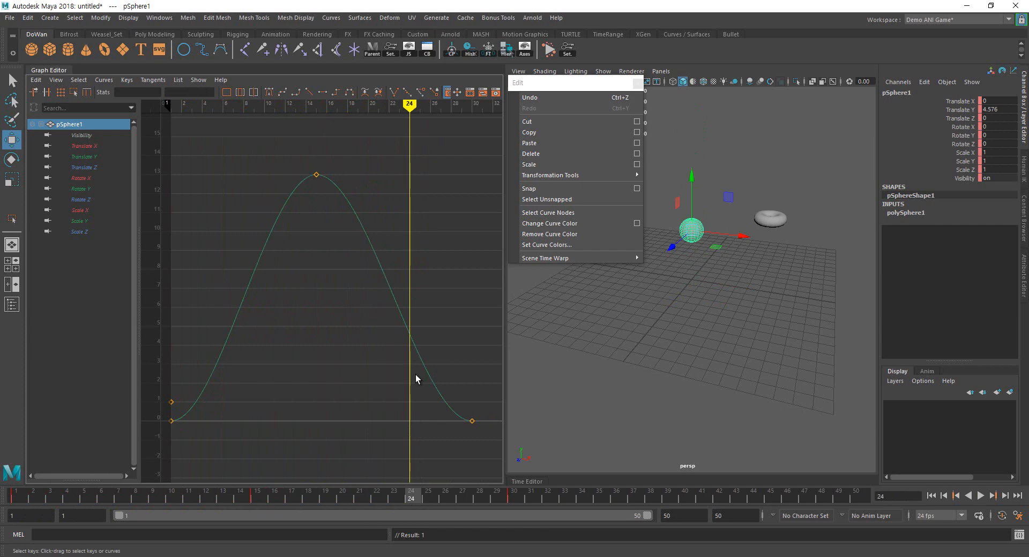
key(s)
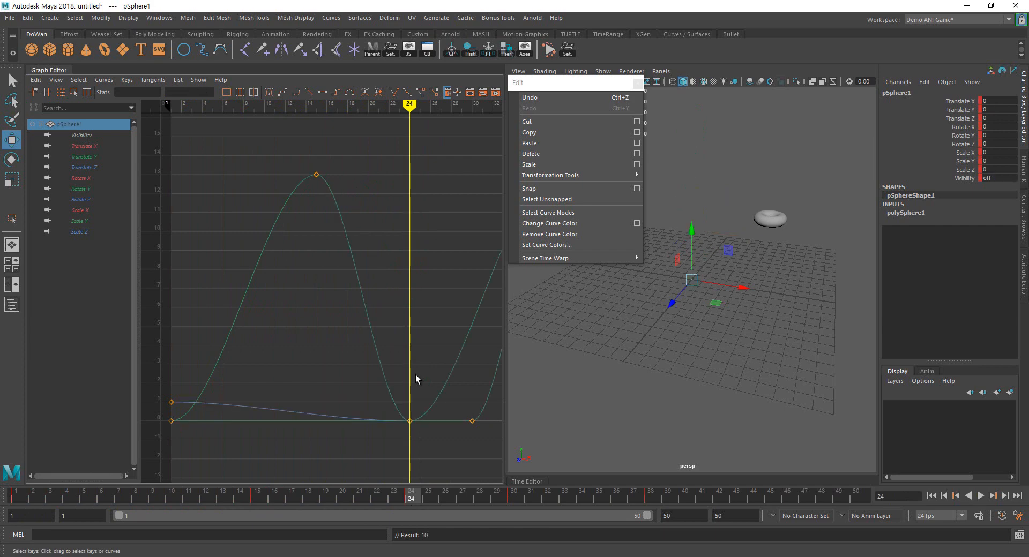
key(ctrl+z)
Select only the Translate Y curve, try pasting the copied keys at frame 24, frame the whole curve, and undo the paste
click(372, 236)
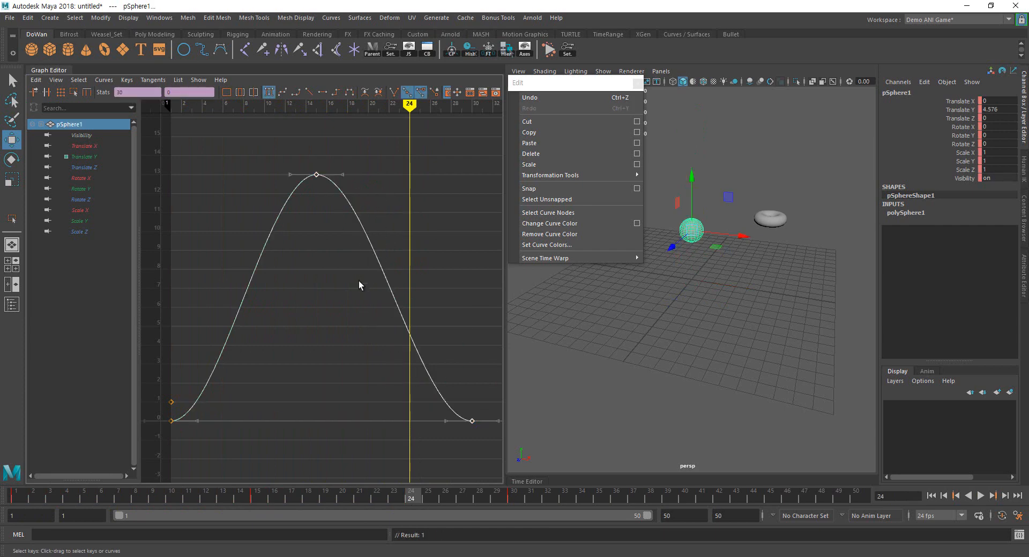
key(s)
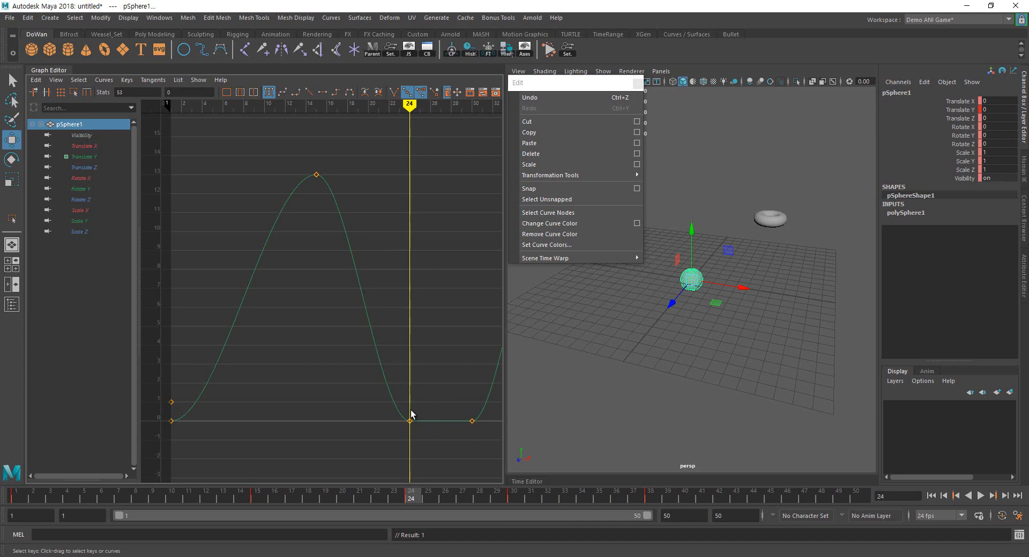
key(a)
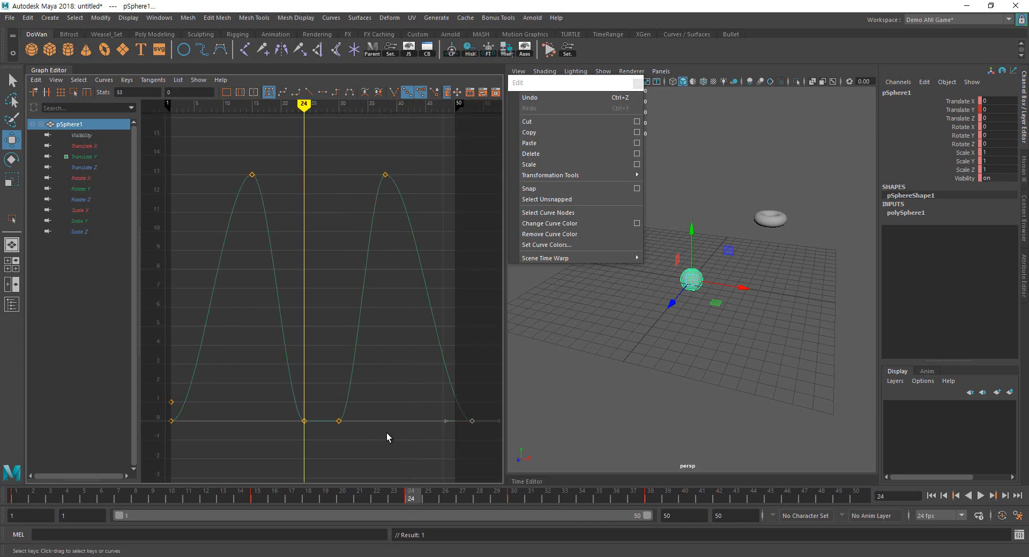
key(ctrl+z)
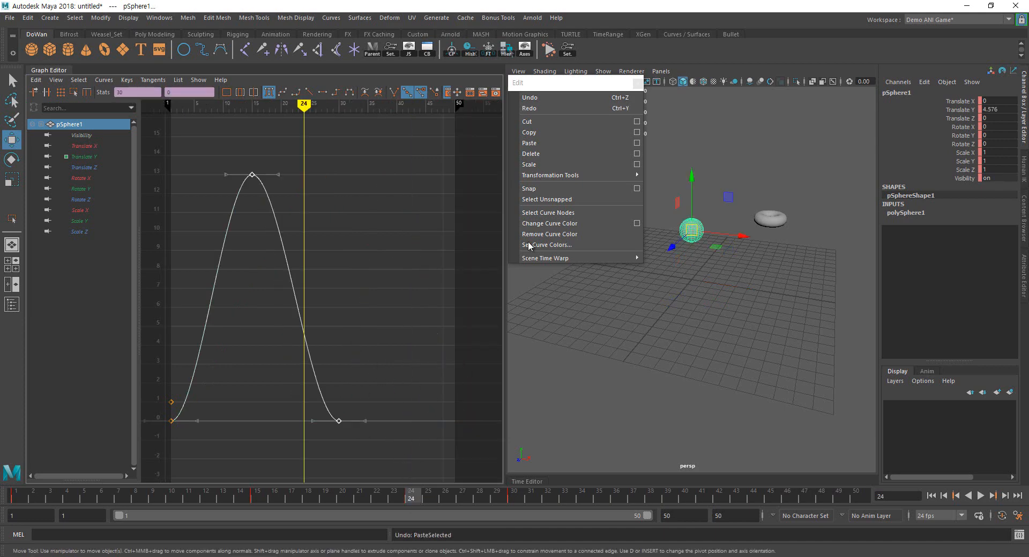
Open the Paste Keys options beside the graph, turn on Help images, and reset the settings to their defaults
click(637, 143)
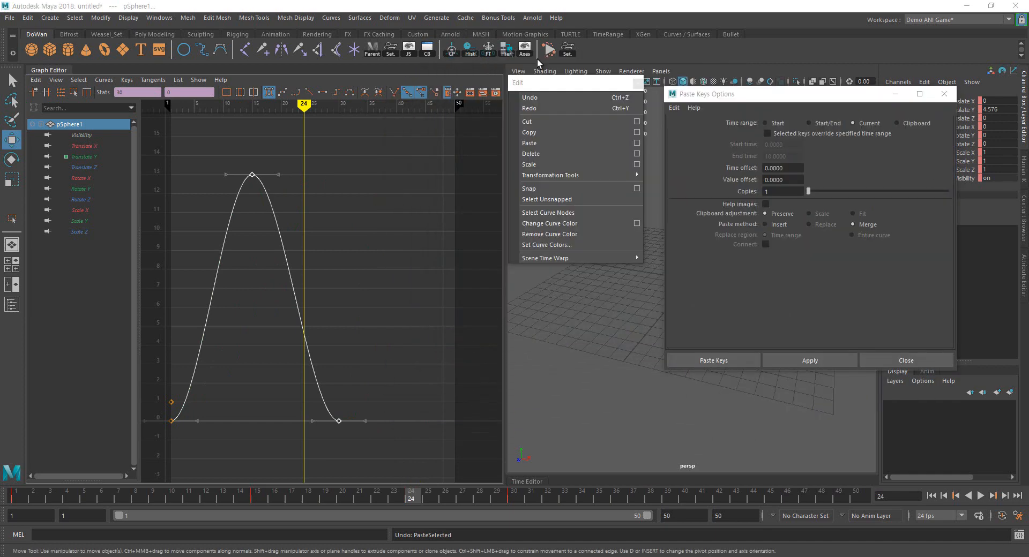
click(539, 62)
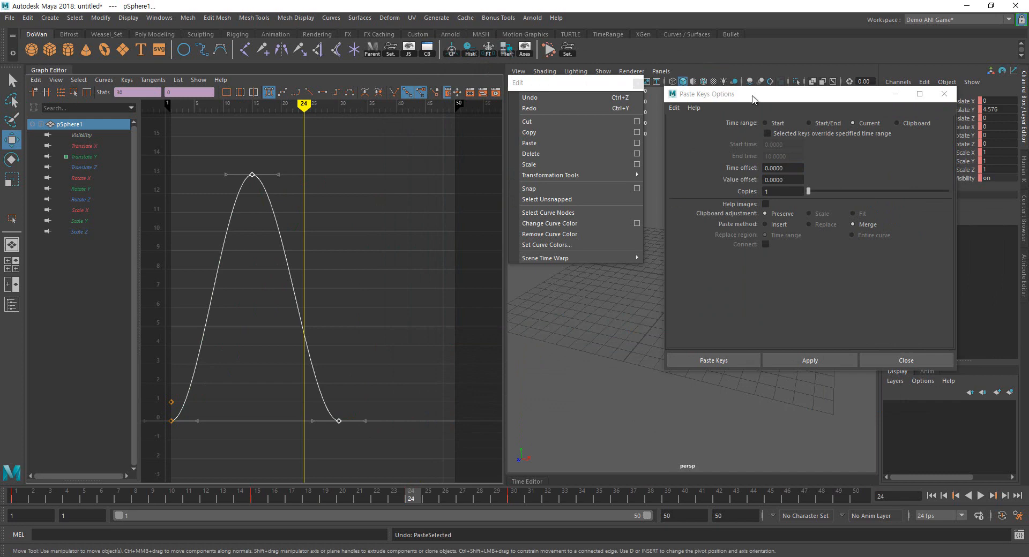
drag(747, 96, 510, 102)
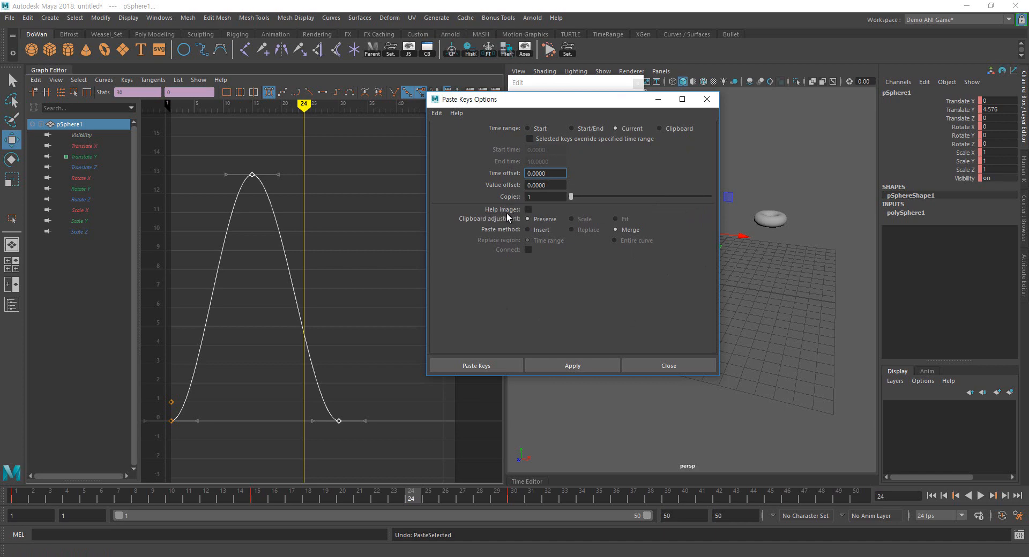
click(528, 209)
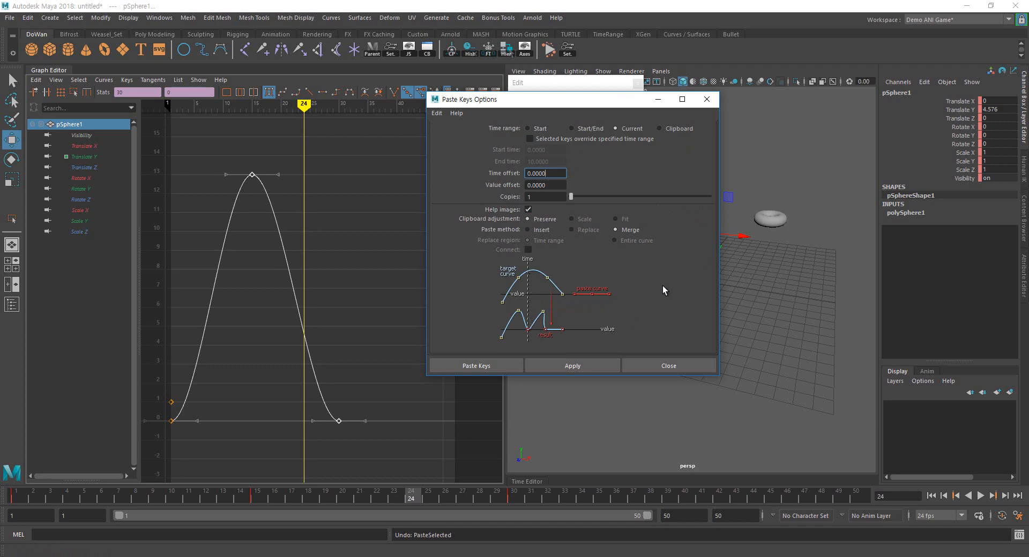
click(437, 114)
click(450, 134)
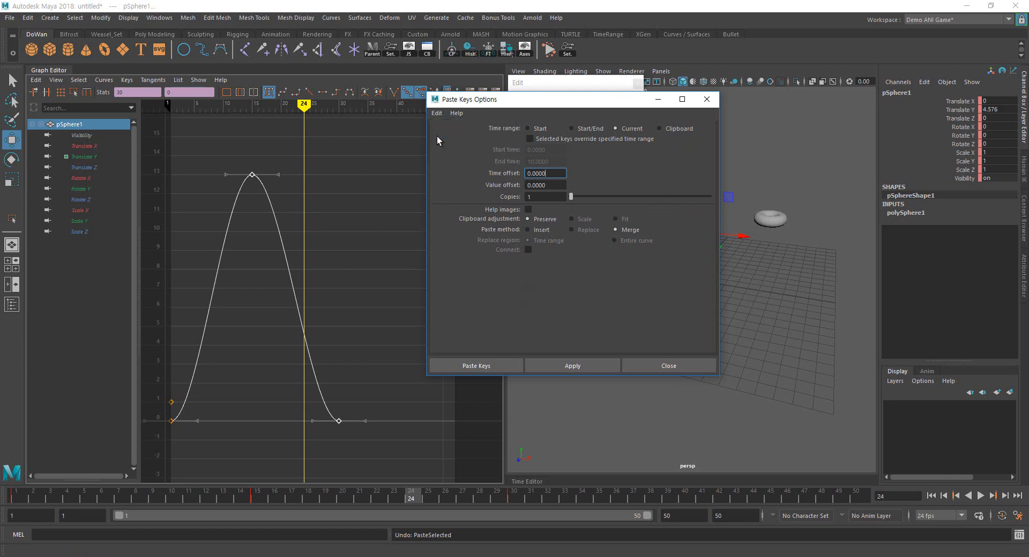
Try pasting the keys at frame 24 with Help images on, the Insert paste method and Connect enabled, and undo the paste
click(527, 210)
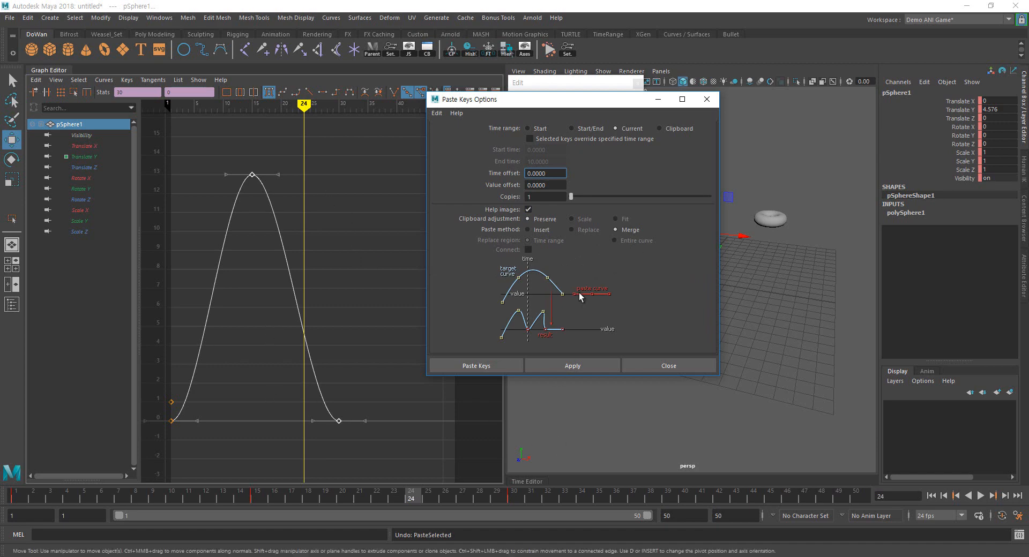
click(548, 232)
click(528, 250)
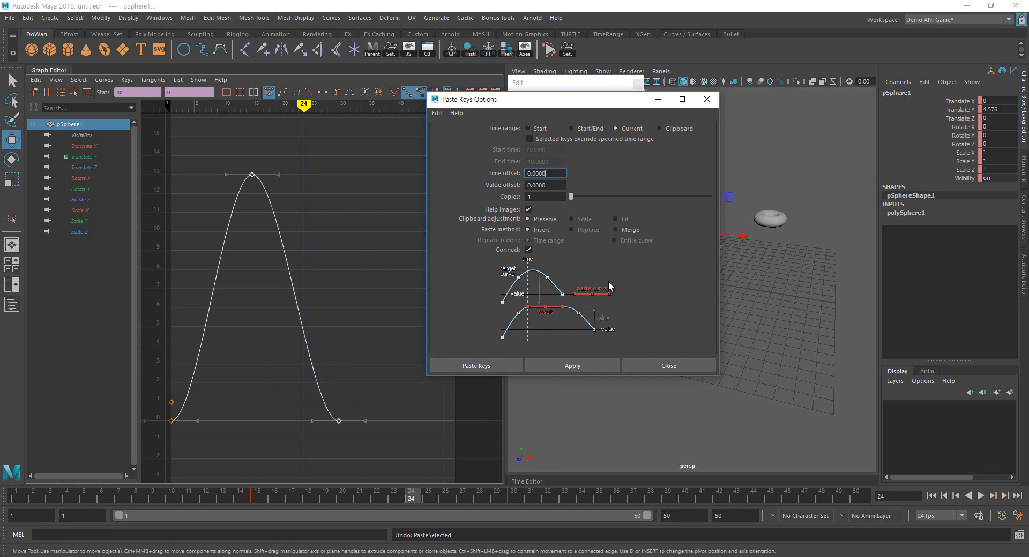
click(597, 365)
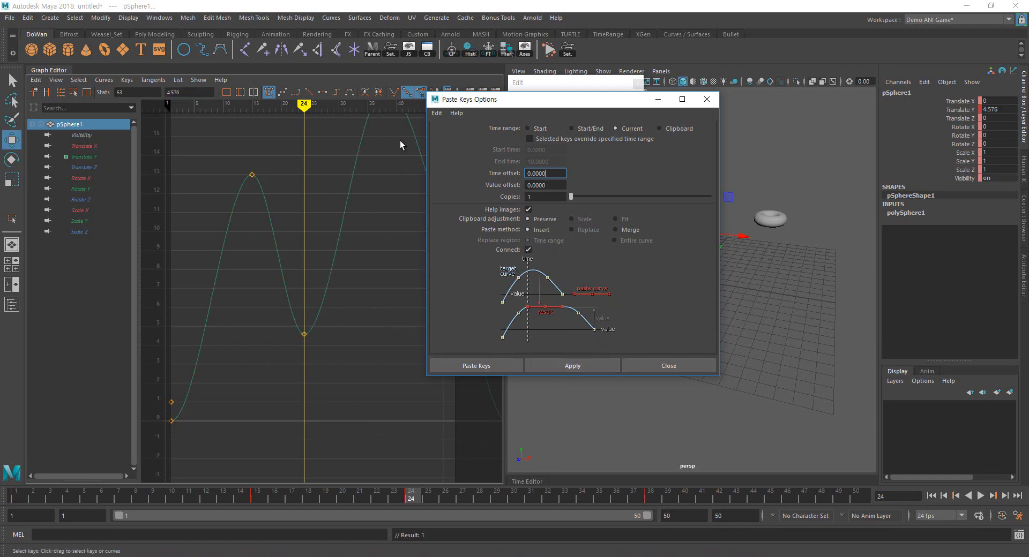
drag(510, 101, 607, 128)
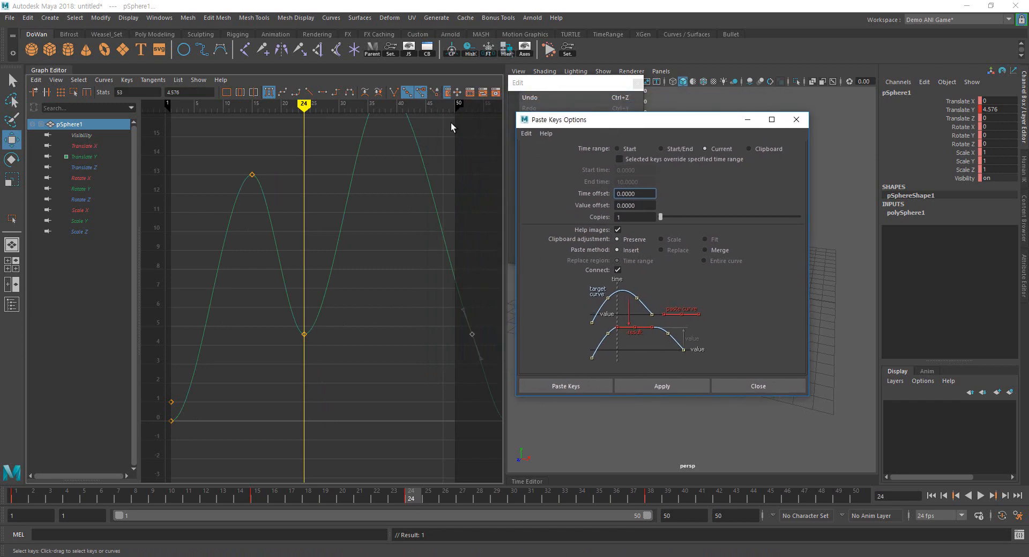
click(439, 78)
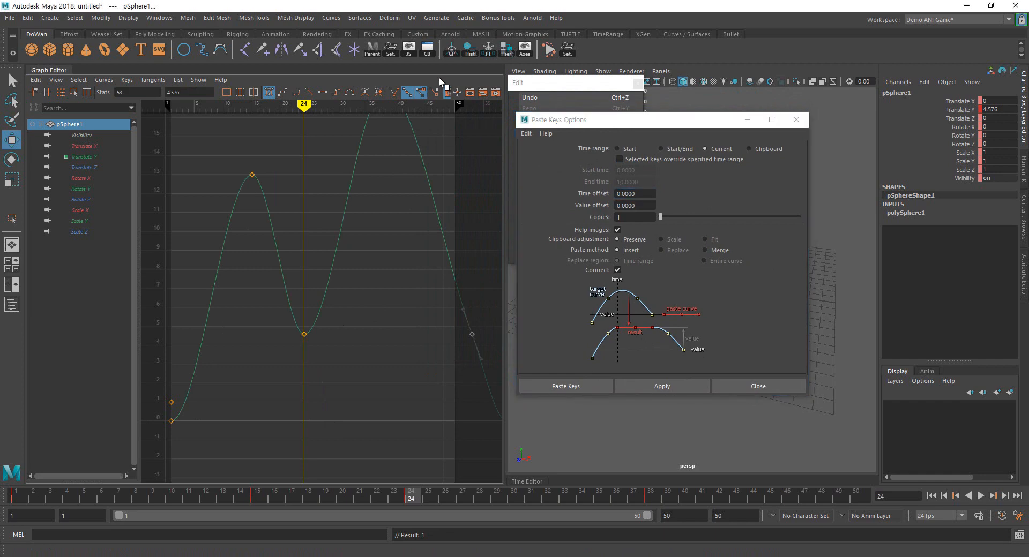
key(ctrl+z)
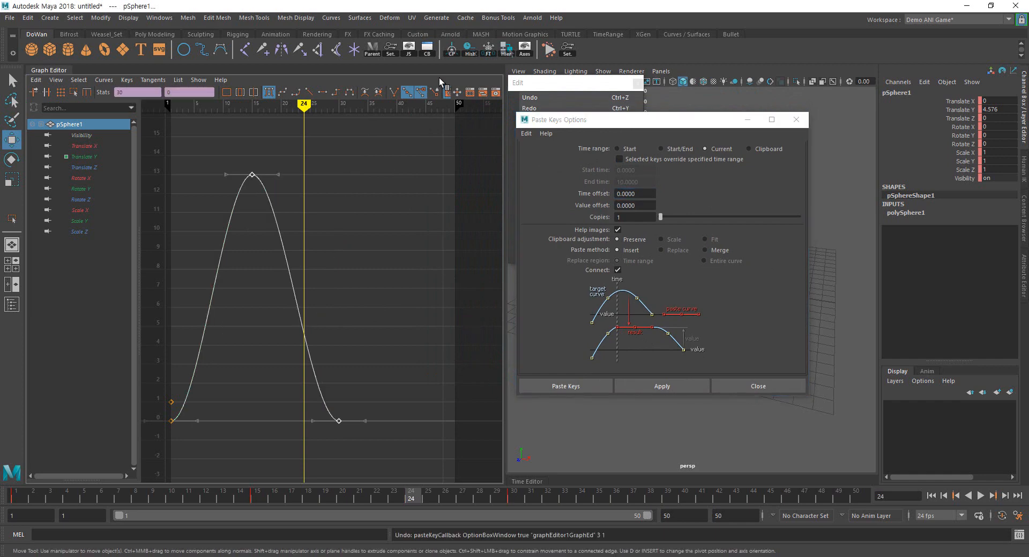
Reset the Paste Keys options to their defaults and close the options window
click(526, 134)
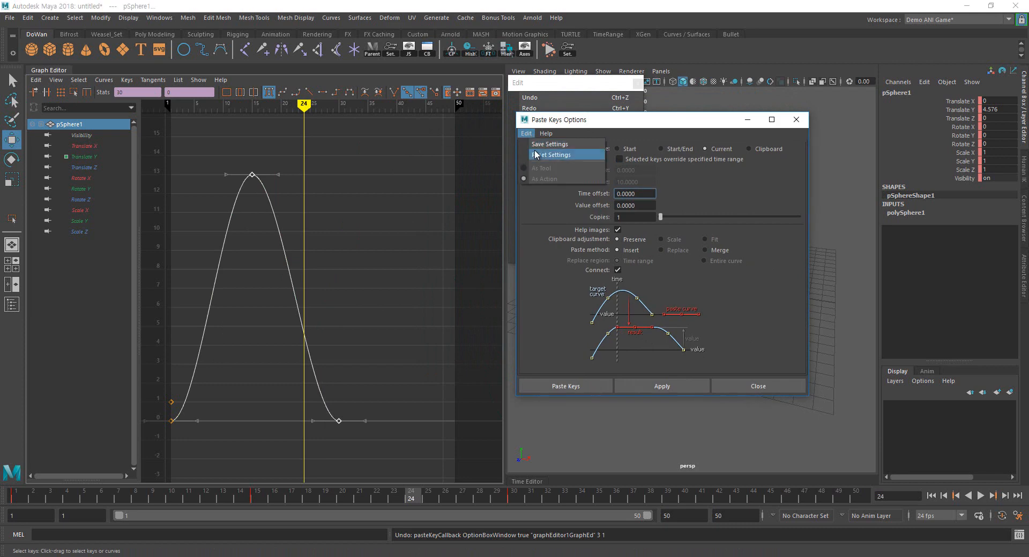
click(534, 153)
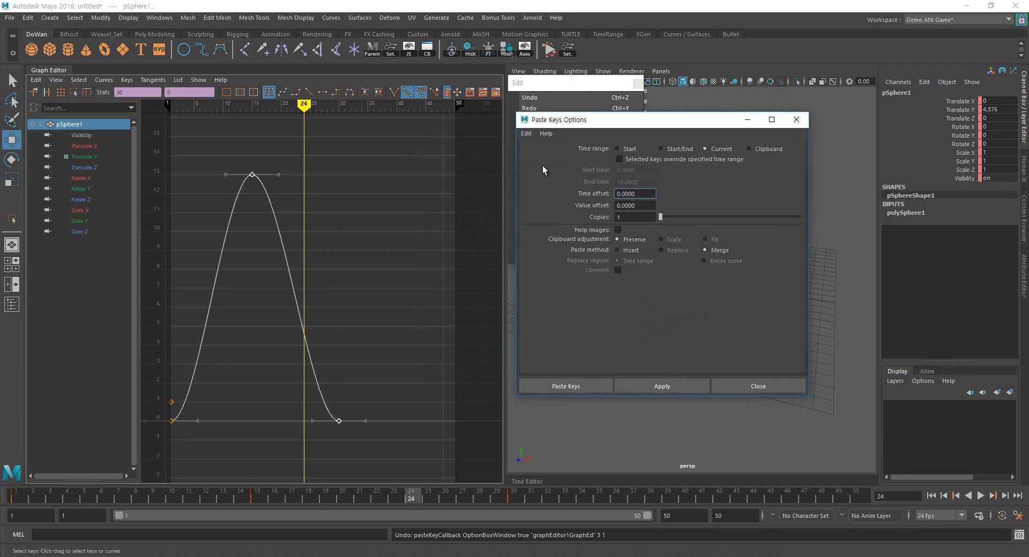
click(760, 389)
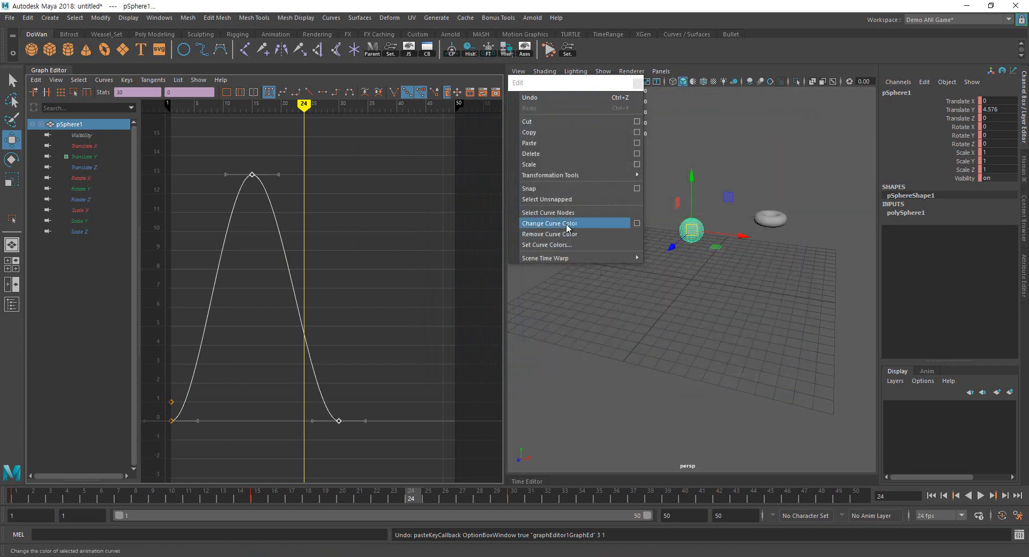
Delete the sphere's Visibility and Scale keys at value 1 on frame 1, and frame the remaining curves
click(315, 268)
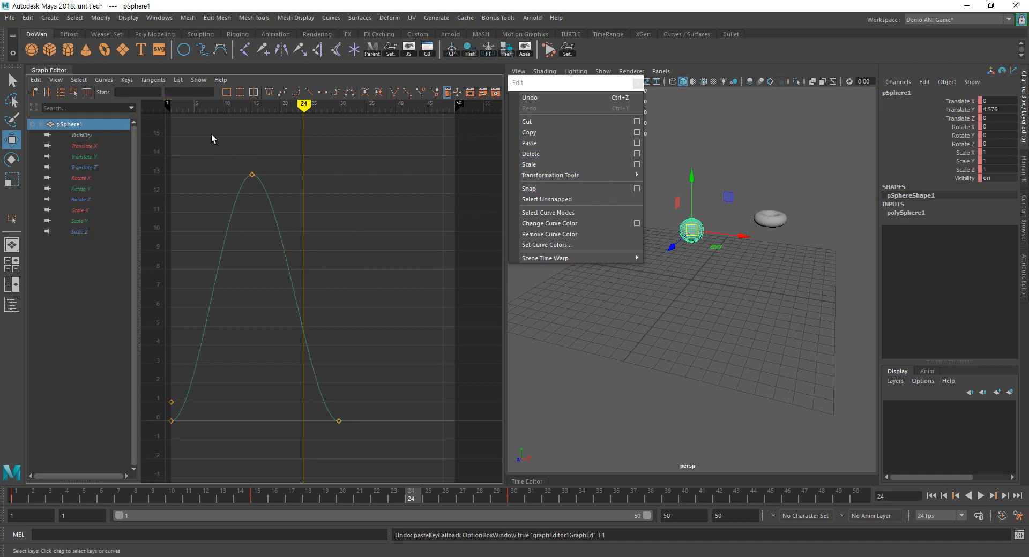
drag(235, 171, 286, 206)
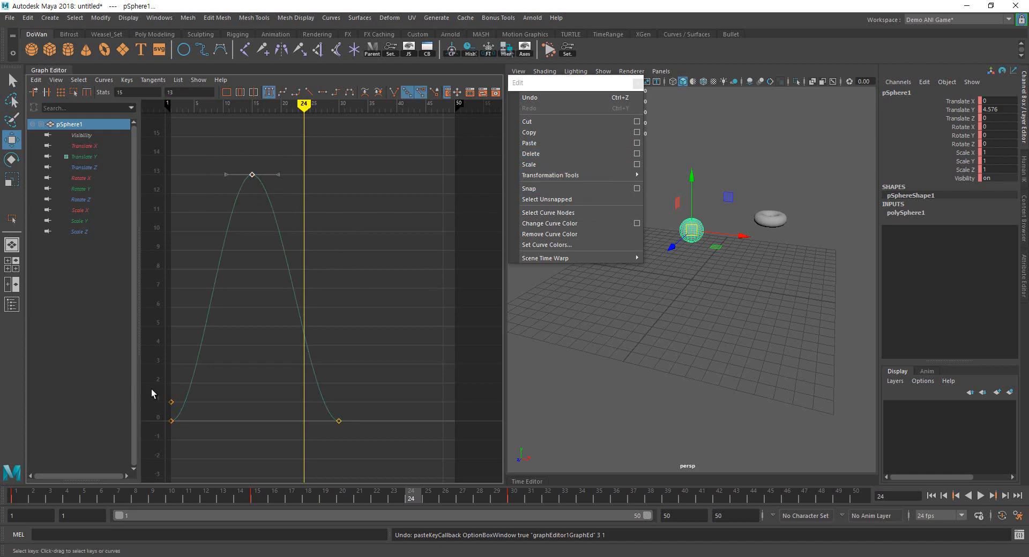
drag(157, 383, 178, 414)
key(Delete)
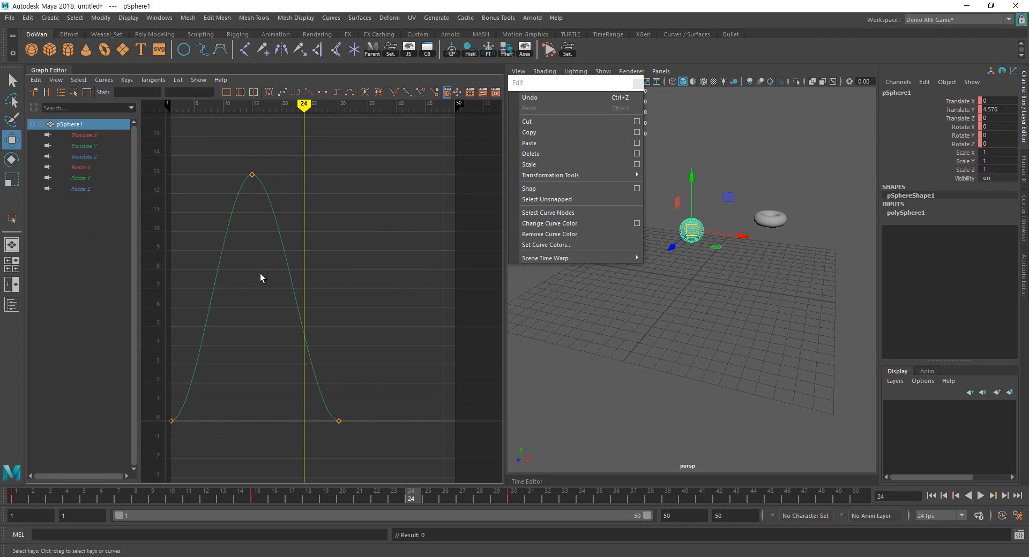
key(a)
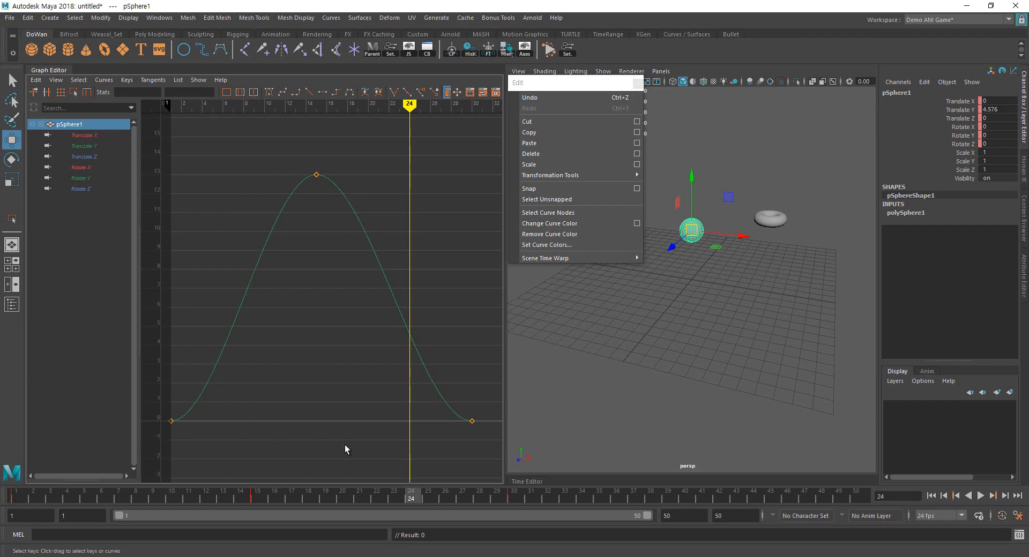
Delete all static channels in the scene
click(27, 17)
mouse_move(110, 147)
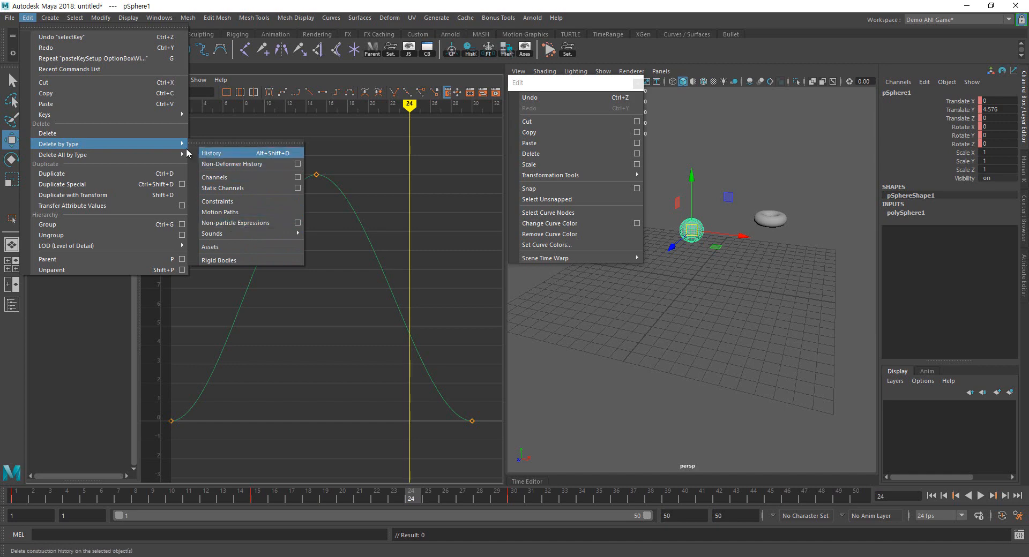
mouse_move(151, 155)
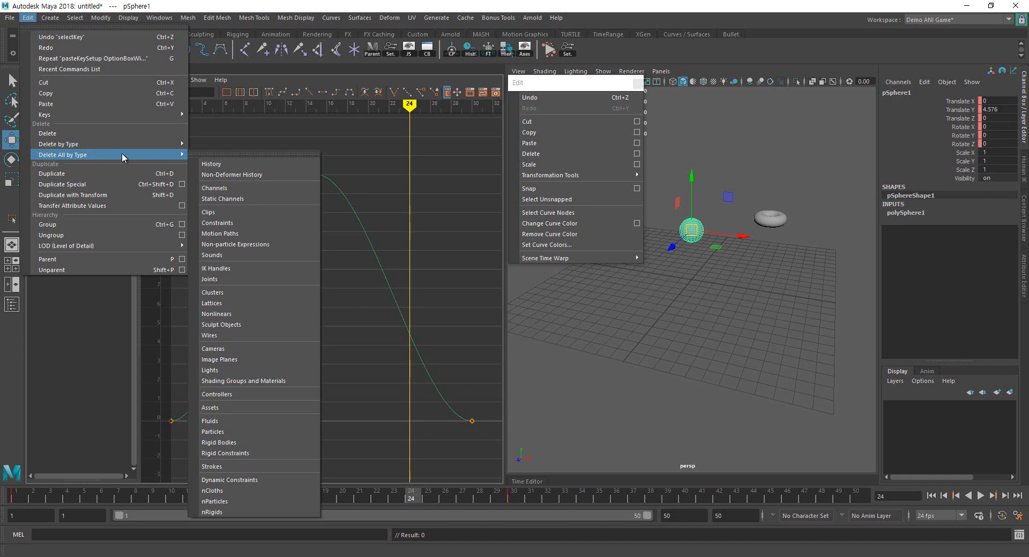
click(250, 198)
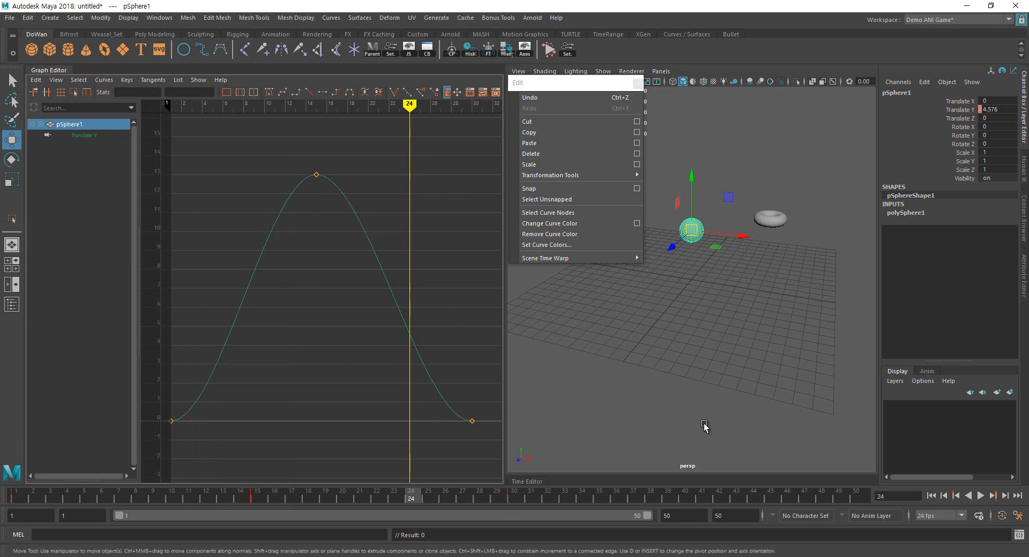
Undo the last key-scaling edit and open the Scale Keys options clear of the sphere's curve
key(ctrl+z)
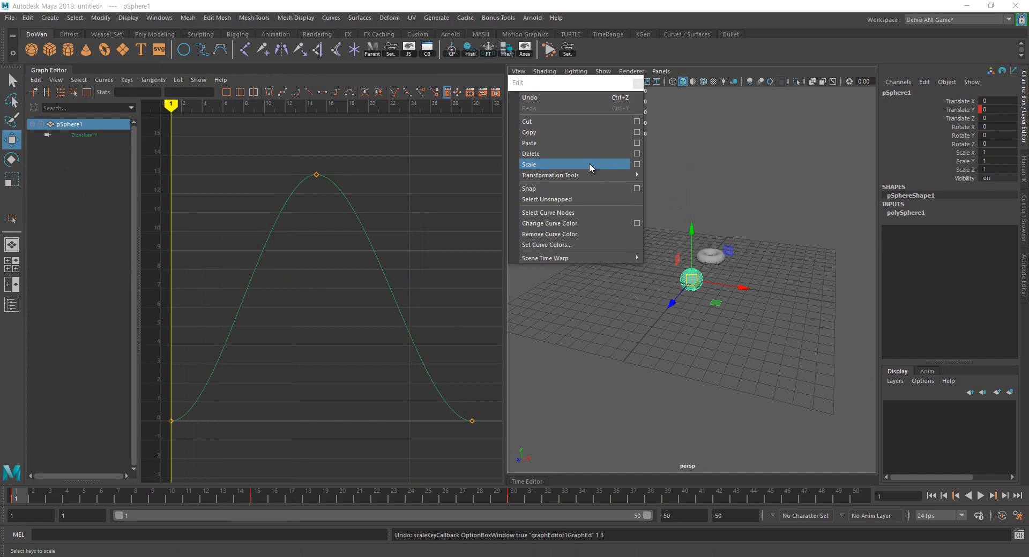
click(636, 164)
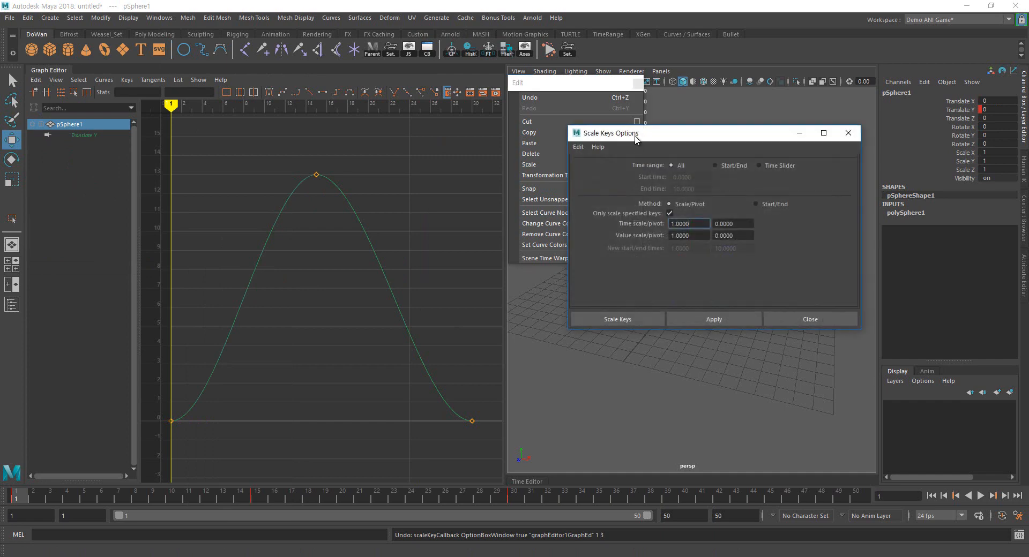
drag(637, 132, 582, 118)
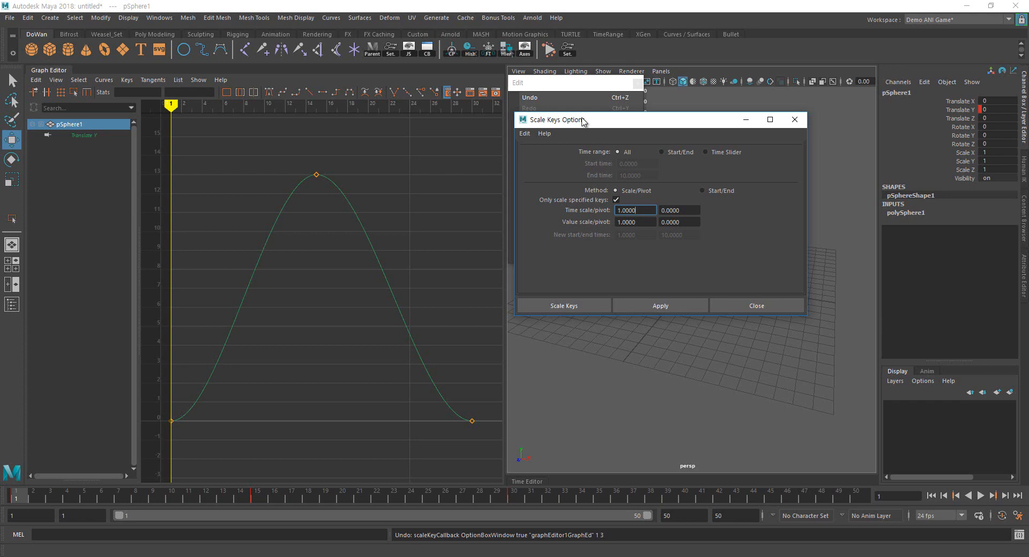
drag(583, 121, 583, 110)
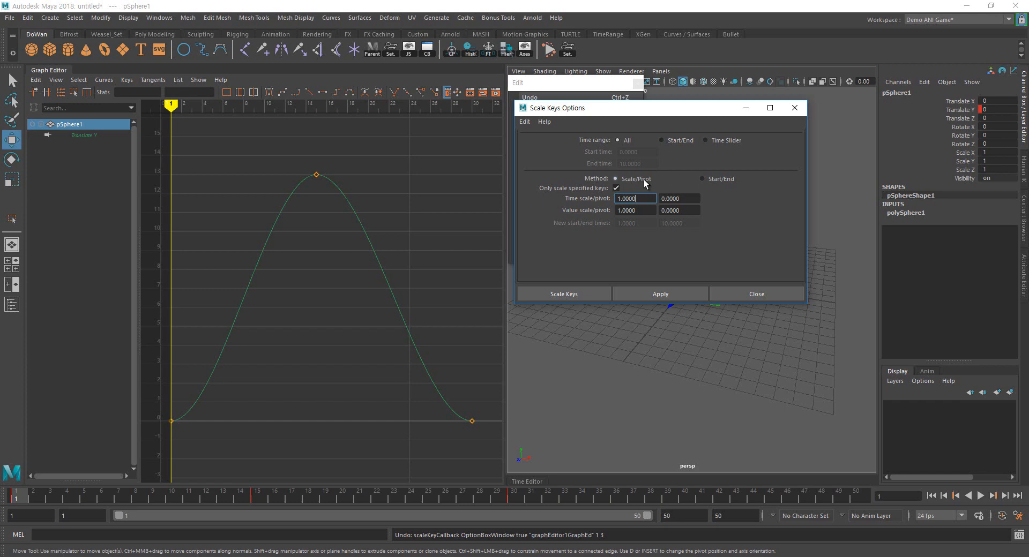
Check the Start/End method, return to Scale/Pivot, and apply the scaling with time and value scale at 1
click(727, 180)
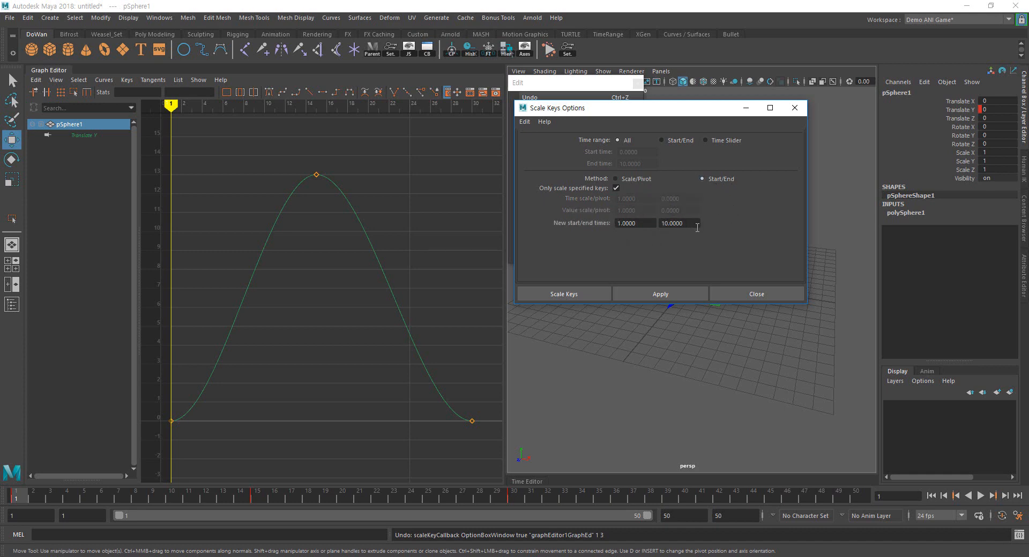
click(640, 180)
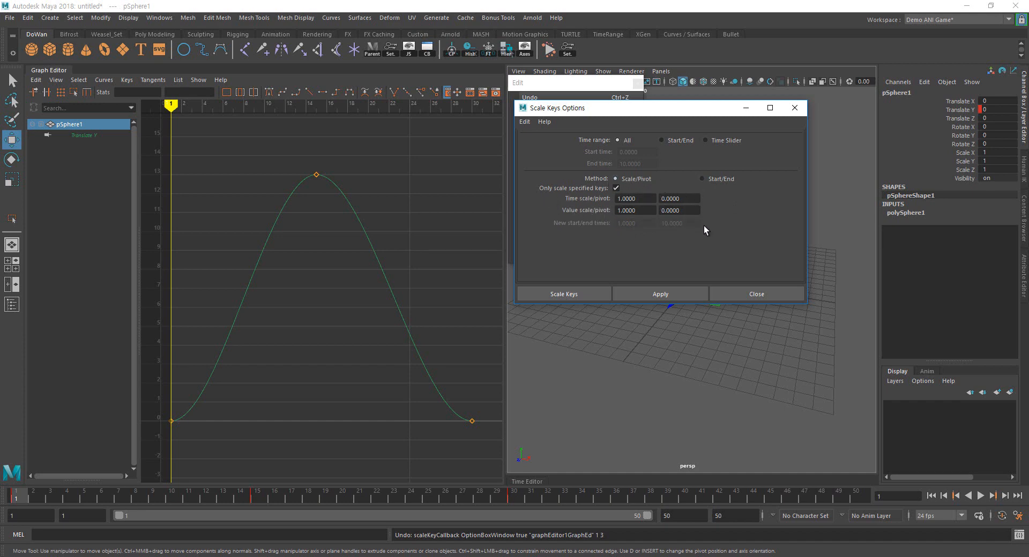
click(676, 294)
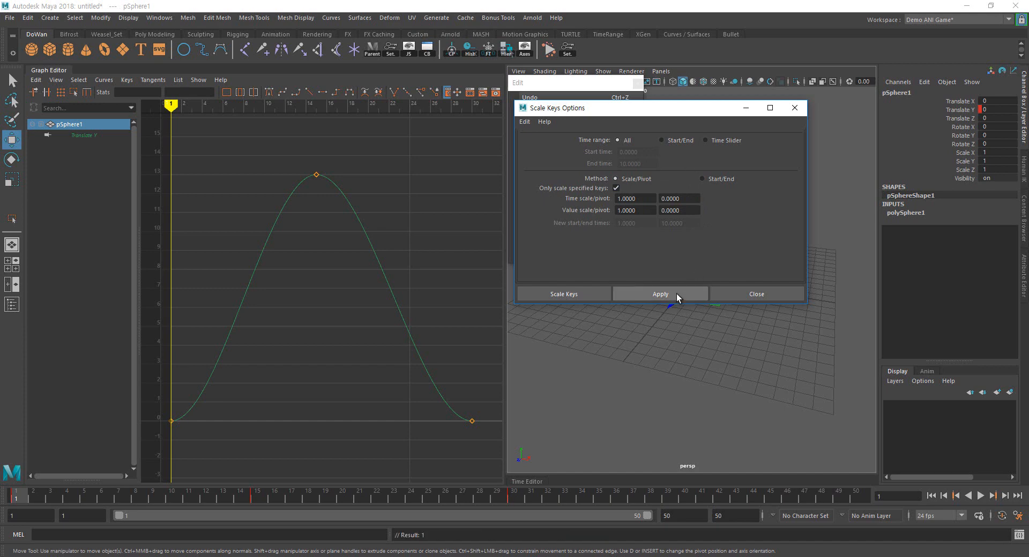
Try scaling the sphere's keys in time by 2 about pivot 0, inspect the curve's start, and undo the scaling
click(646, 198)
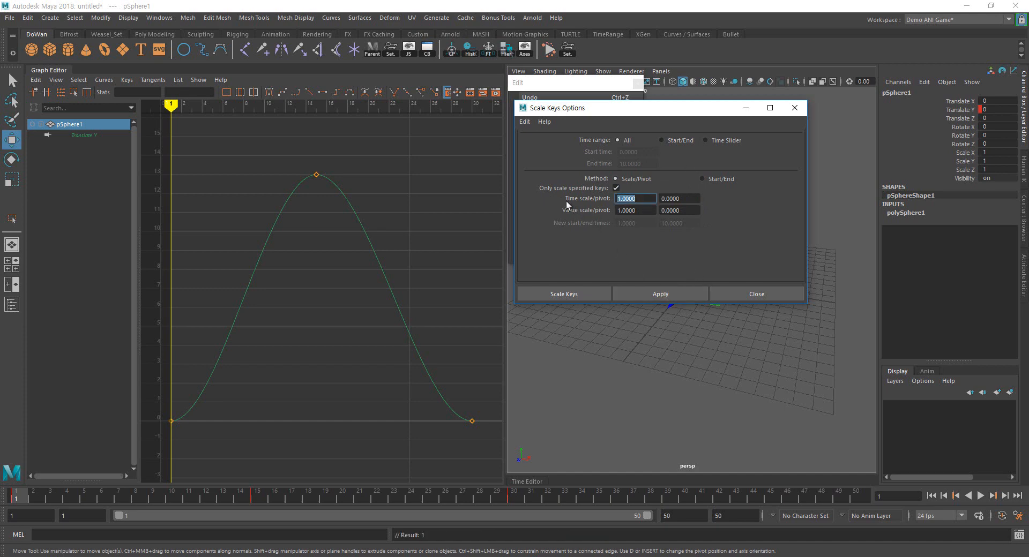
click(679, 199)
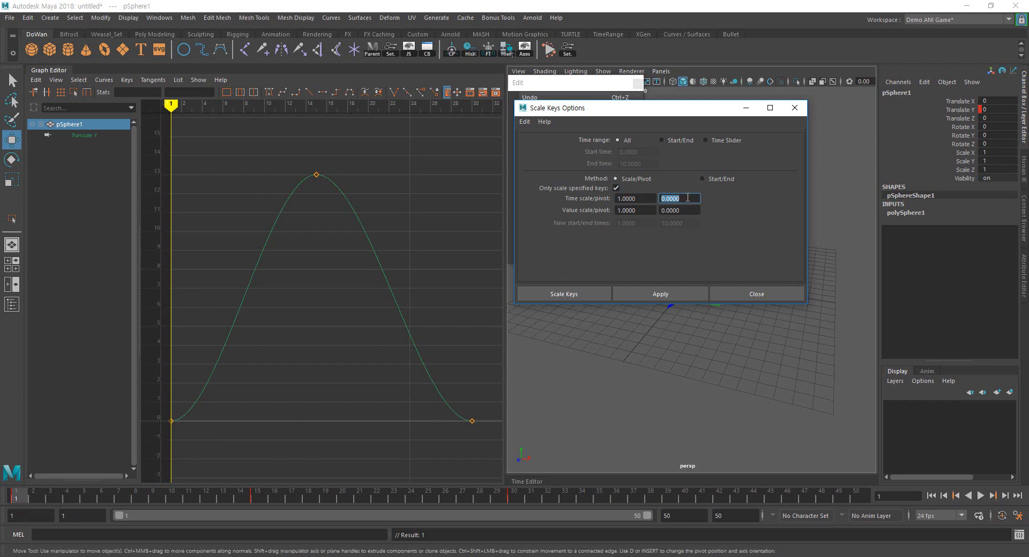
click(648, 202)
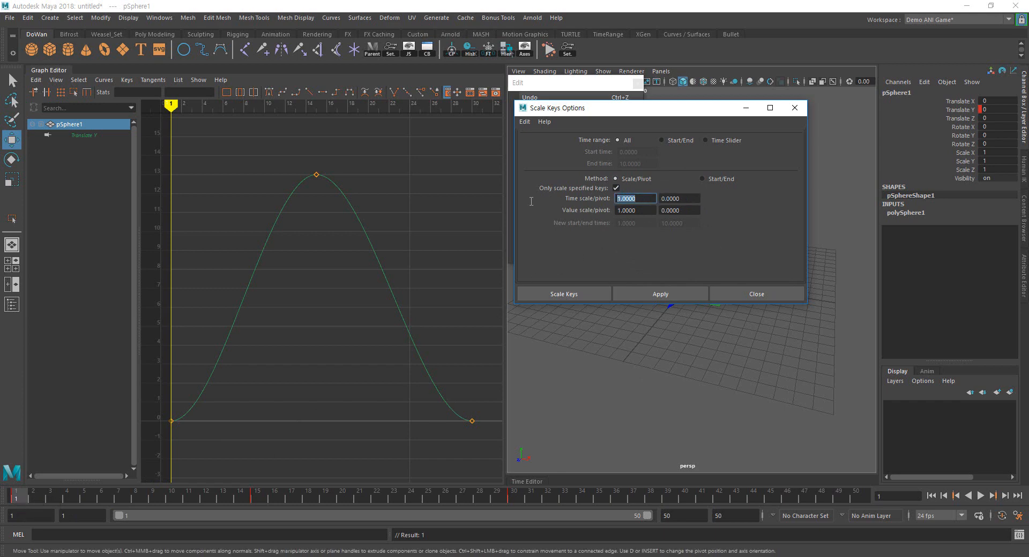
text(2)
click(631, 295)
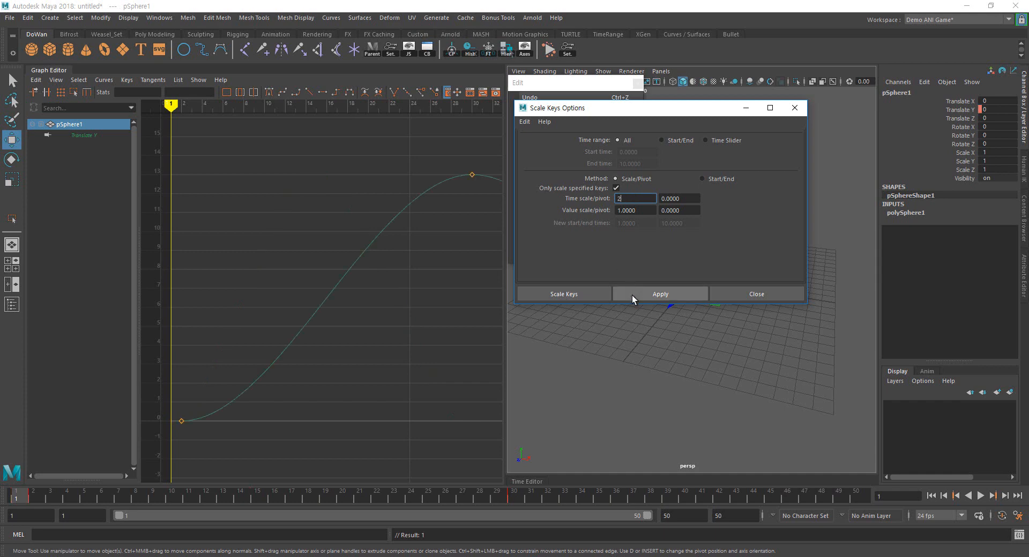
click(329, 239)
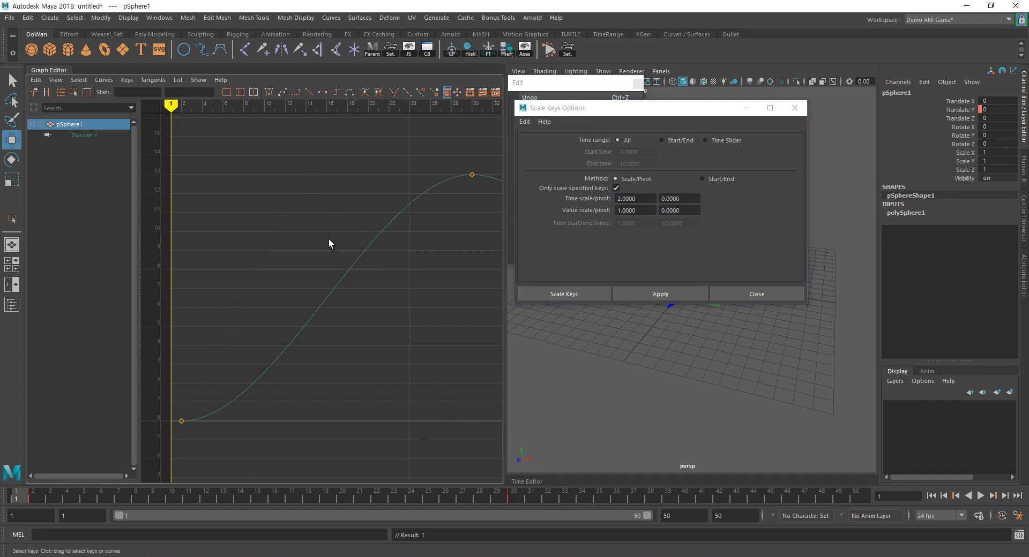
key(a)
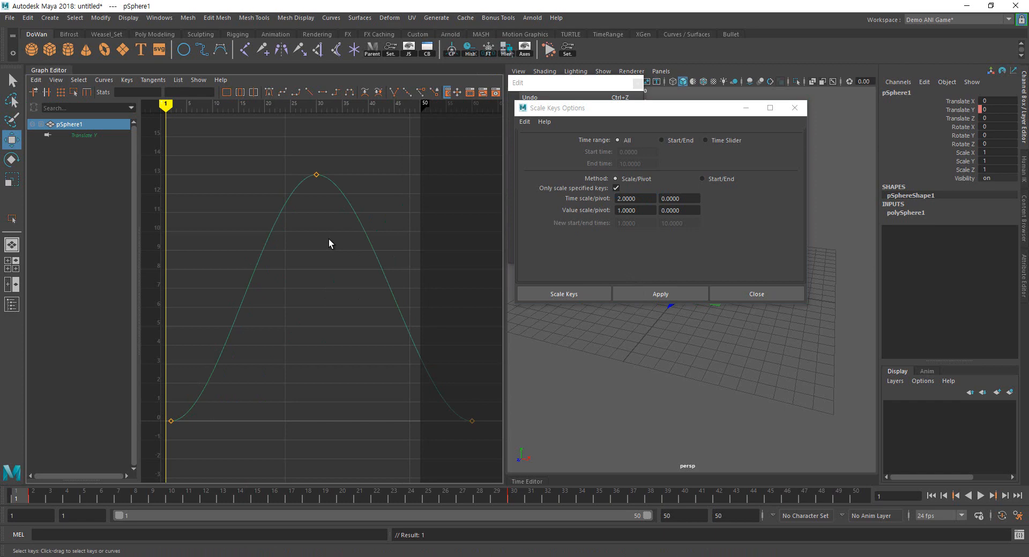
scroll(256, 326, down, 1)
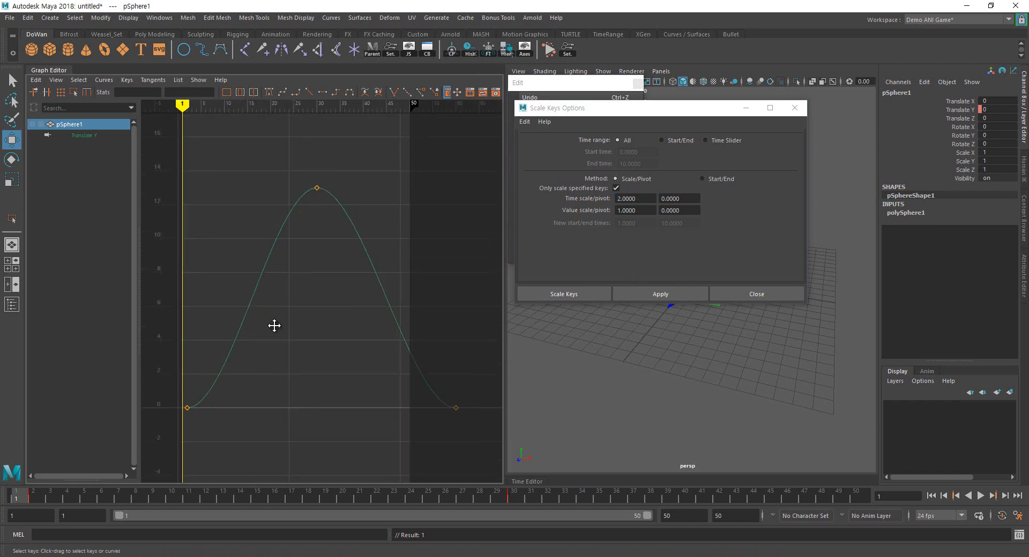
alt+middle_drag(274, 326, 370, 324)
scroll(280, 375, up, 10)
alt+middle_drag(353, 257, 437, 65)
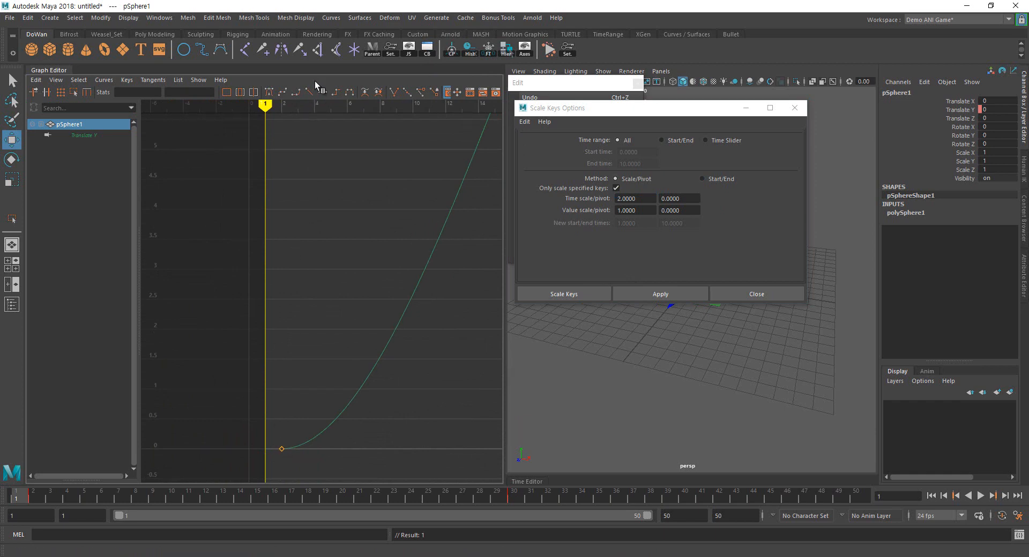
key(ctrl+z)
key(a)
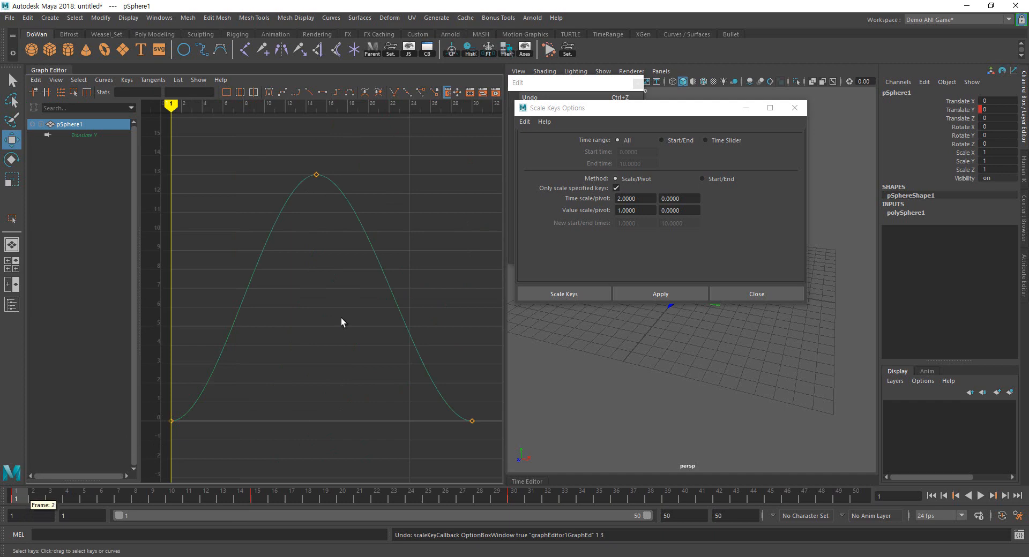
Try scaling the keys in time by 2 with the time pivot set to 1, and undo it
click(662, 199)
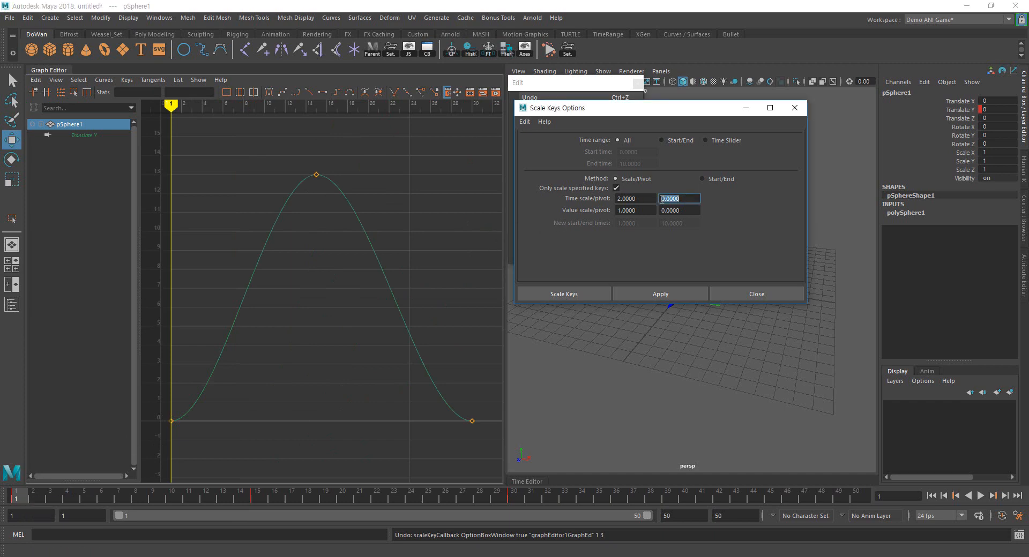
text(1)
click(662, 298)
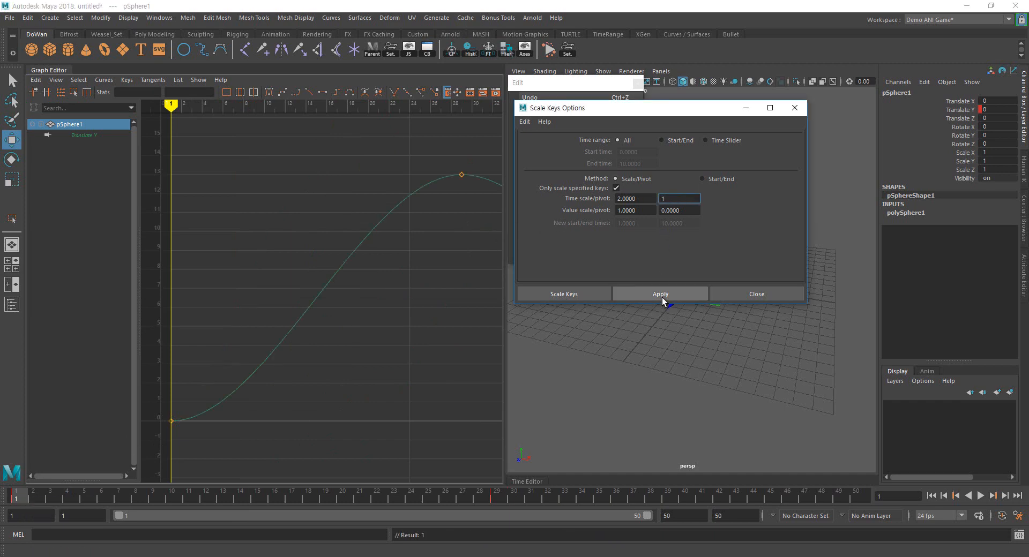
click(443, 79)
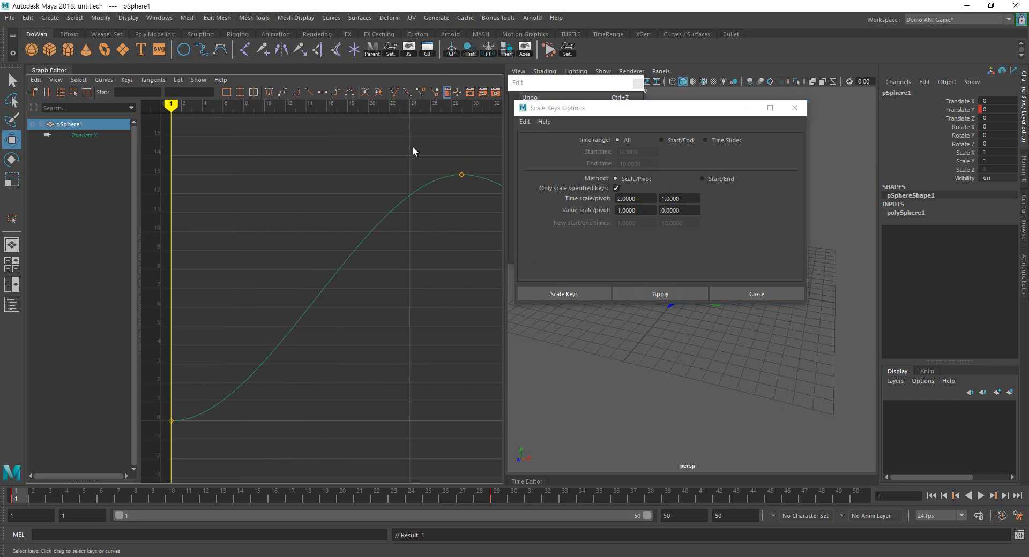
key(ctrl+z)
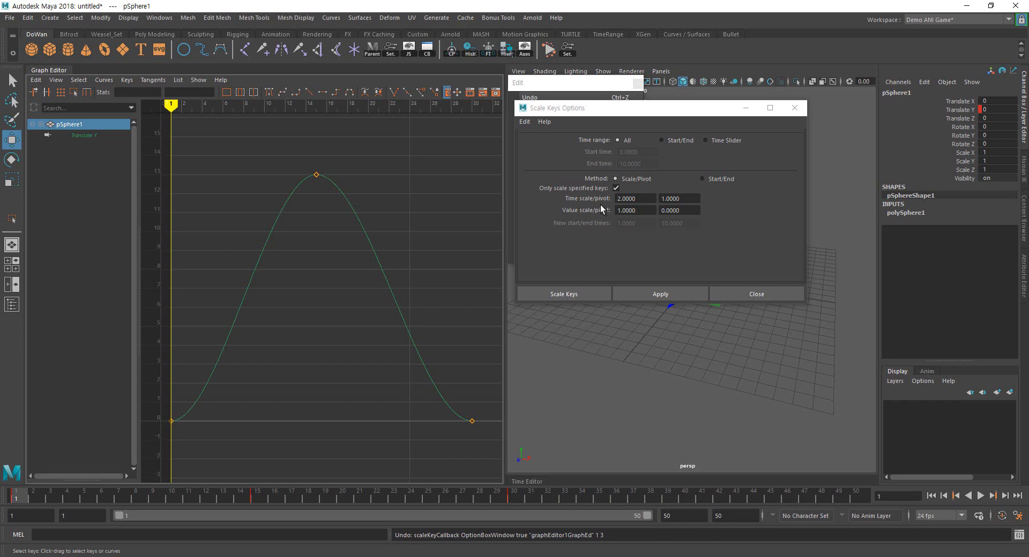
Try scaling the keys with the value scale set to 2 as well, frame the curve, and undo the scaling
double_click(649, 208)
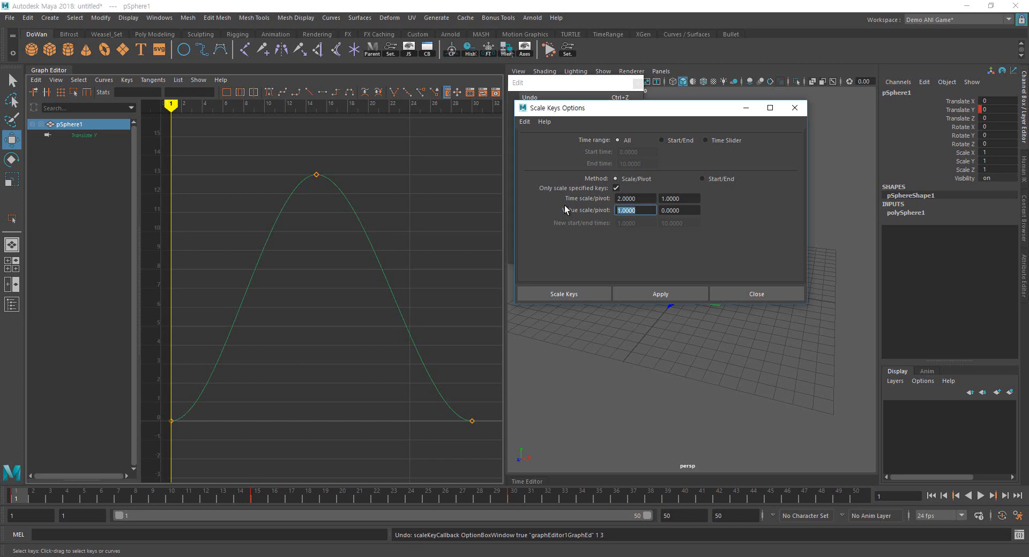
text(2)
click(649, 294)
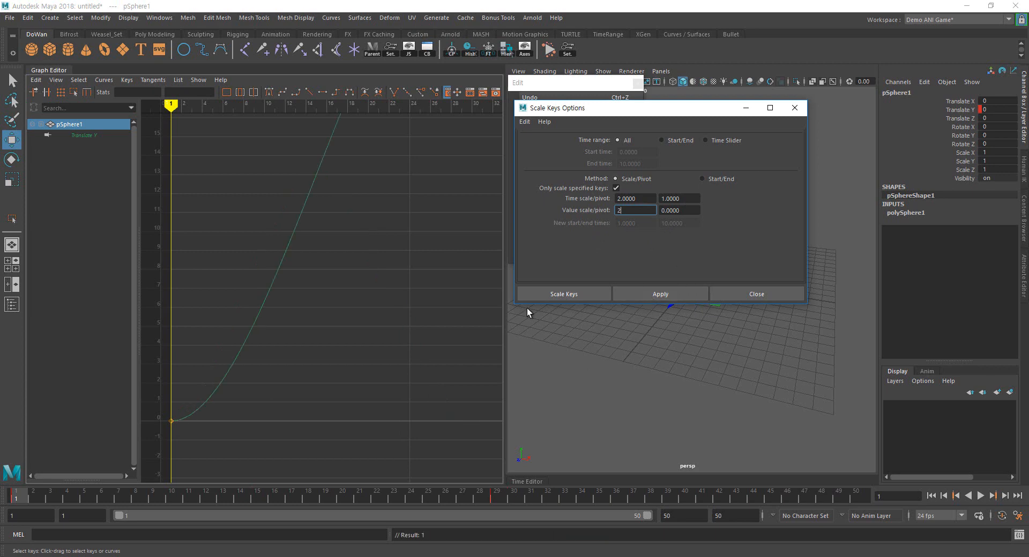
key(a)
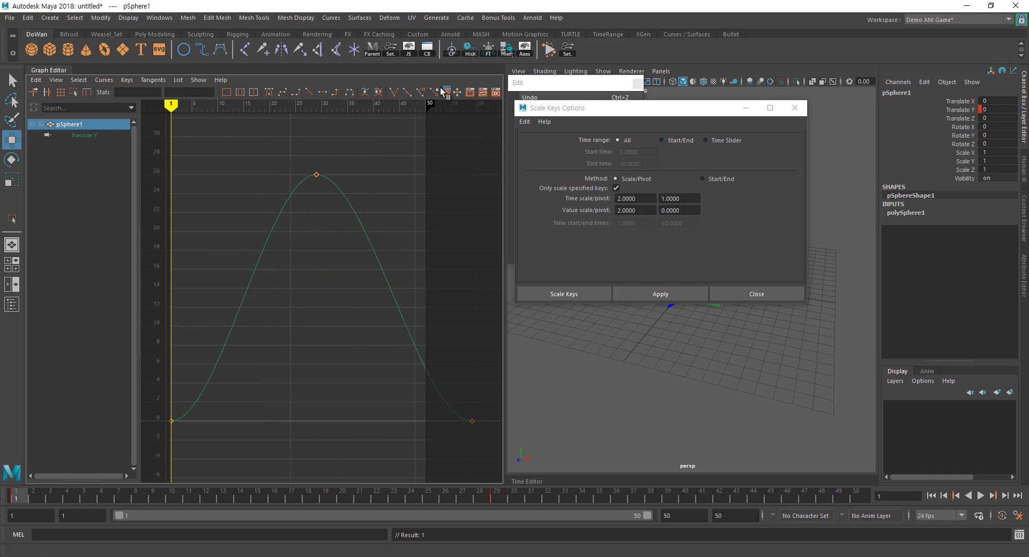
key(ctrl+z)
Try the Start/End method with new times 1 to 10, reselect the sphere to check its curve, and undo the scaling
drag(643, 194, 563, 194)
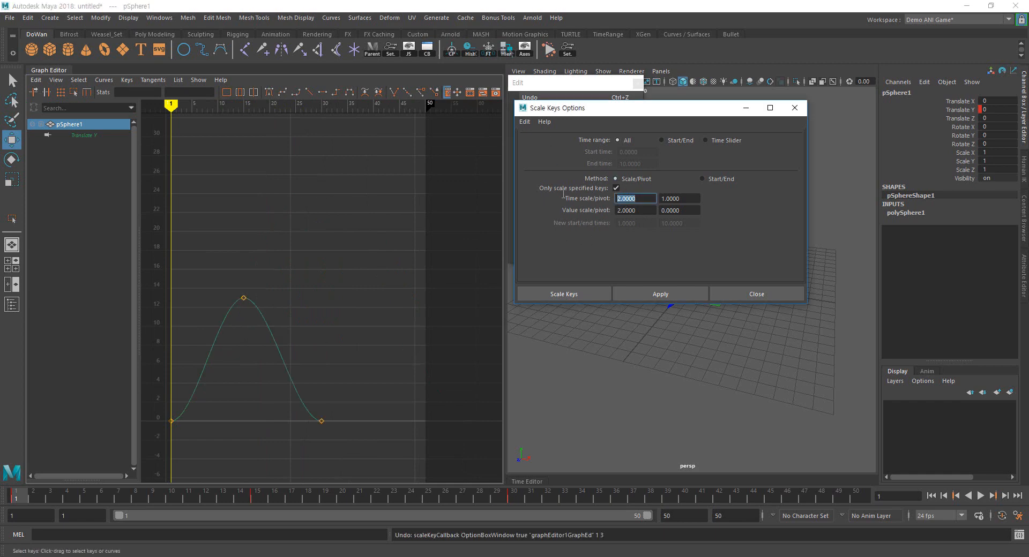
key(Tab)
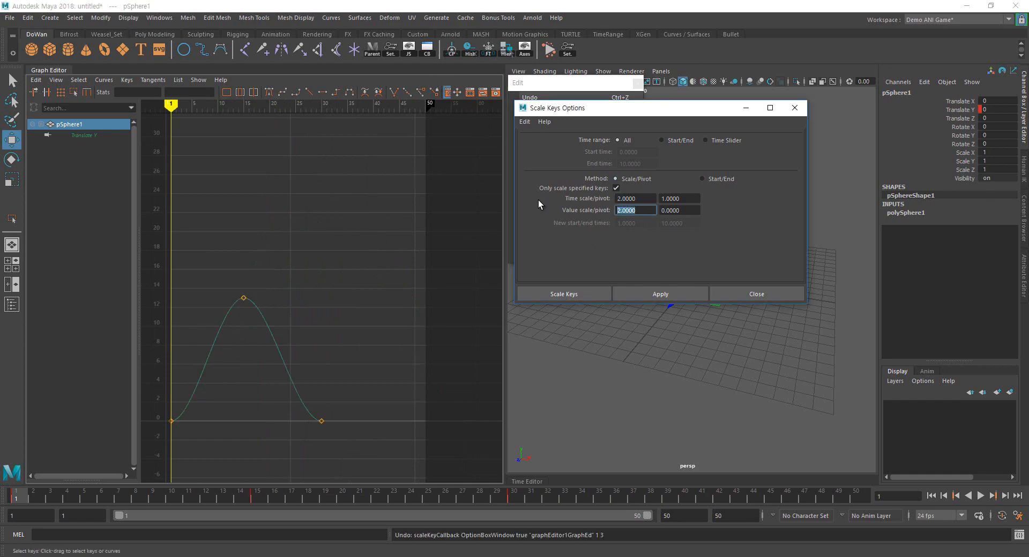
click(724, 178)
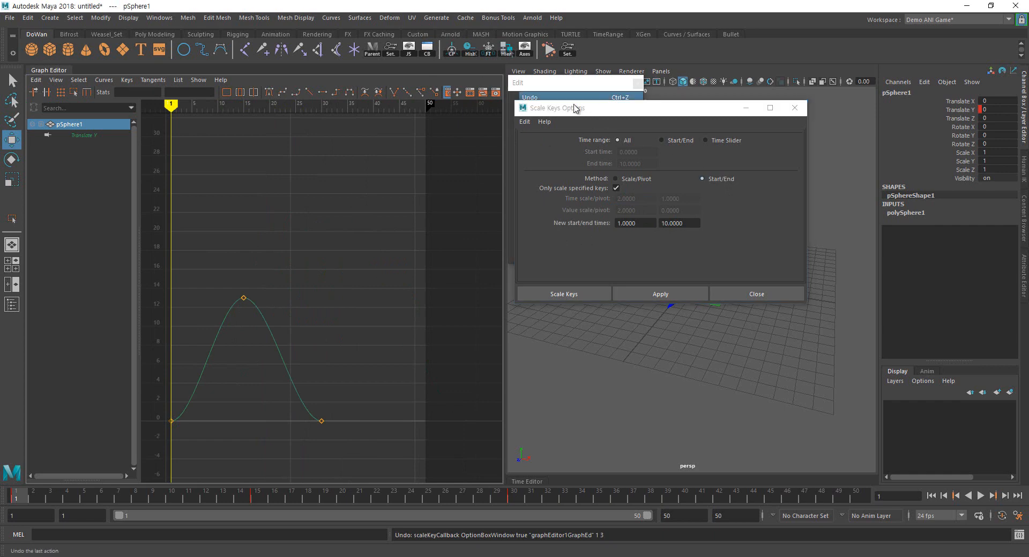
drag(611, 115, 809, 58)
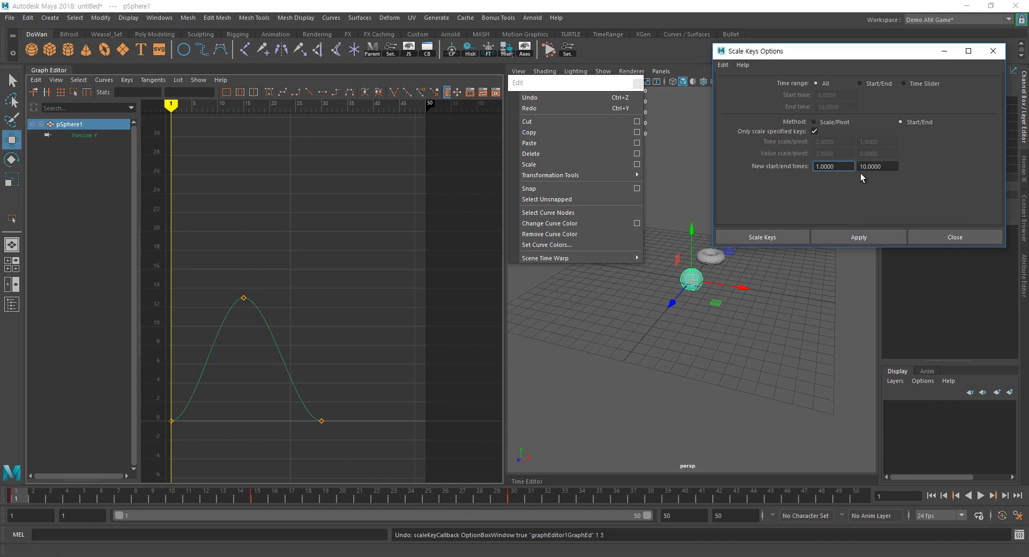
click(872, 239)
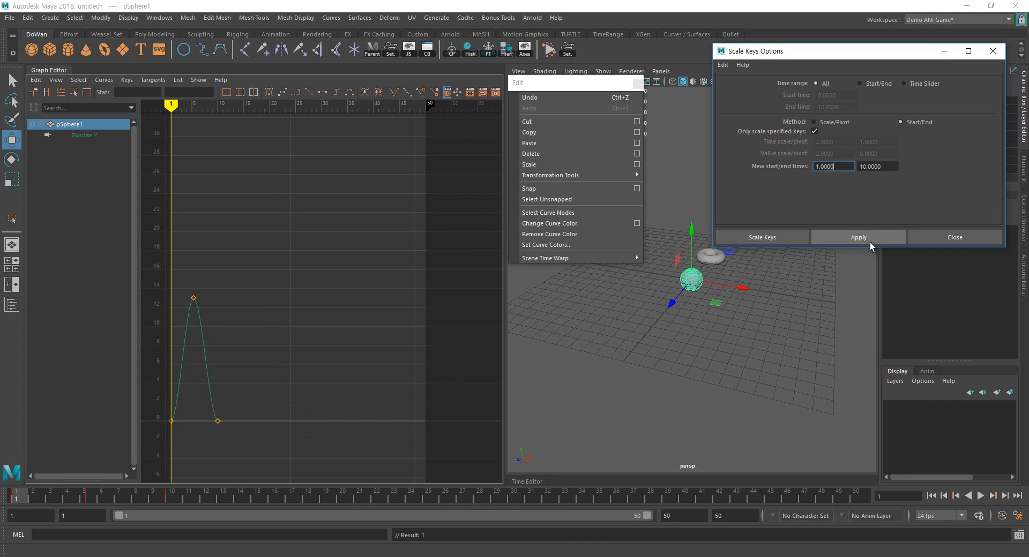
click(715, 260)
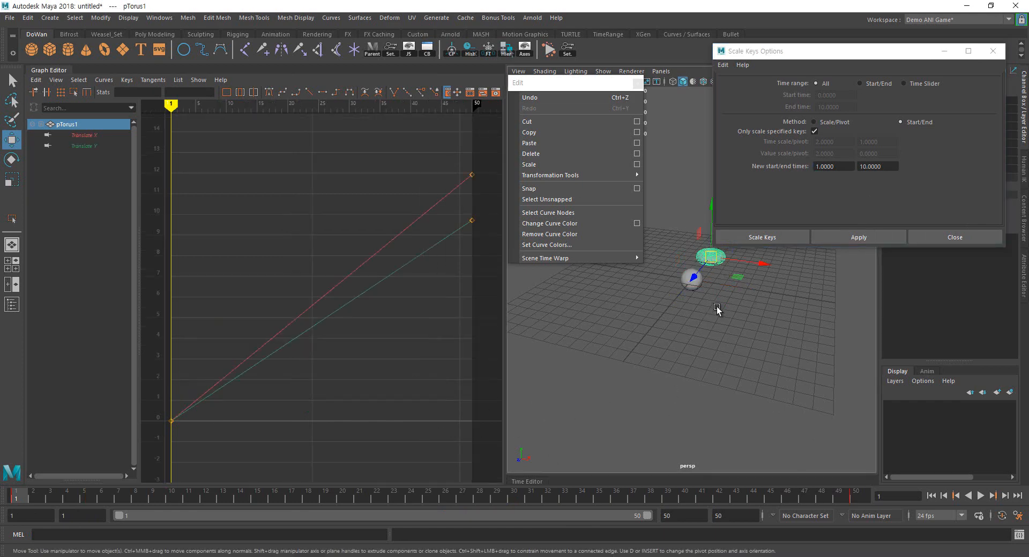
click(696, 287)
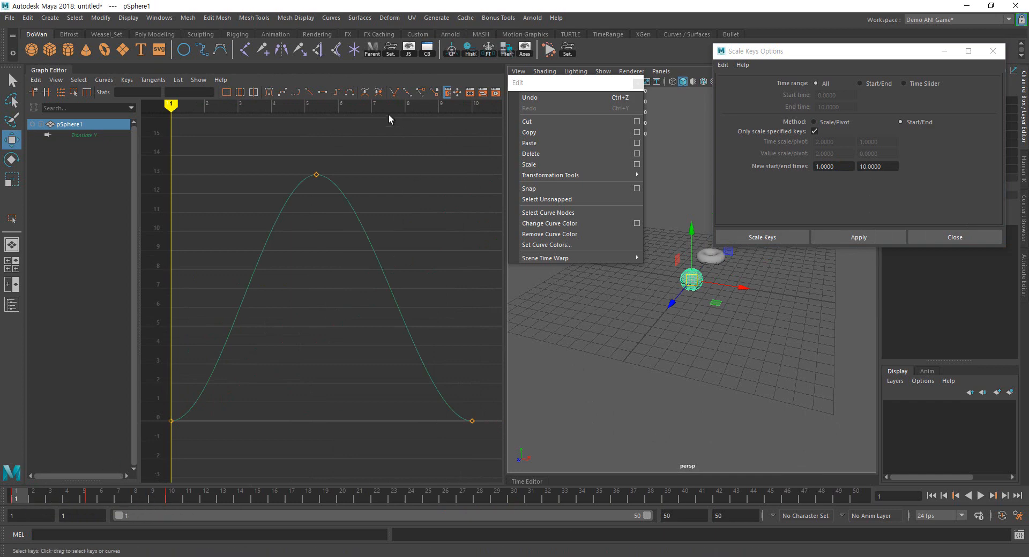
key(ctrl+z)
key(ctrl+z)
key(ctrl+z)
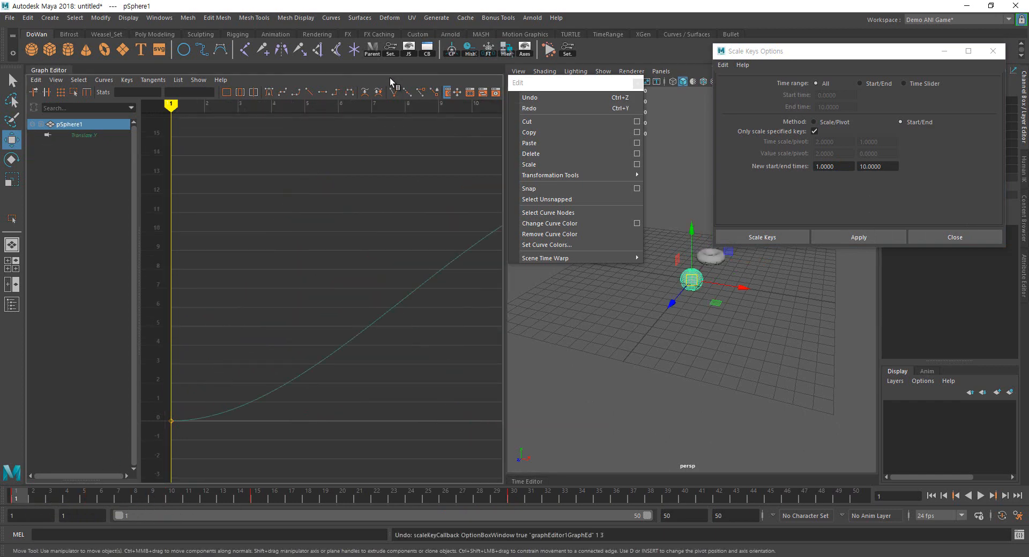
Reset the Scale Keys options to their defaults and close the options window
click(722, 65)
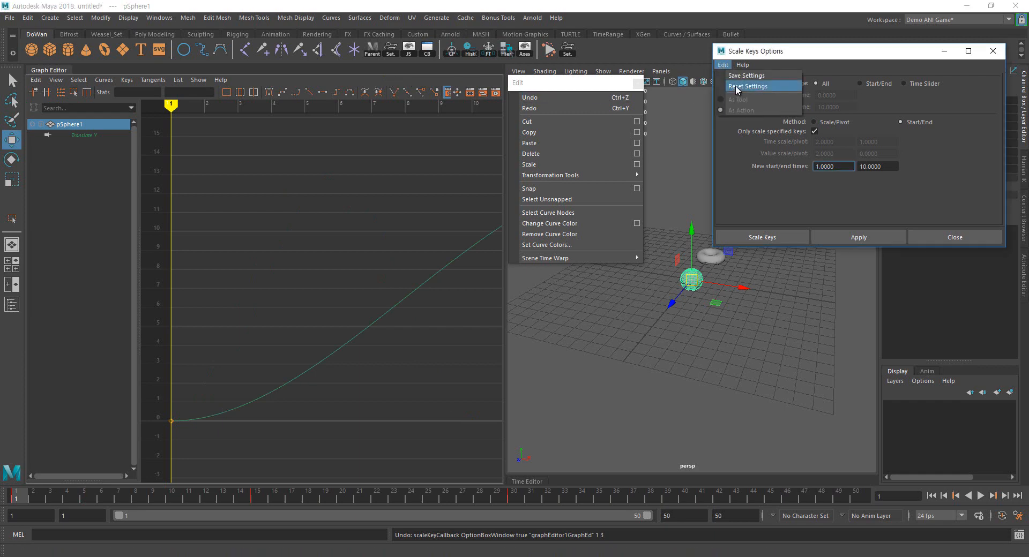
click(736, 86)
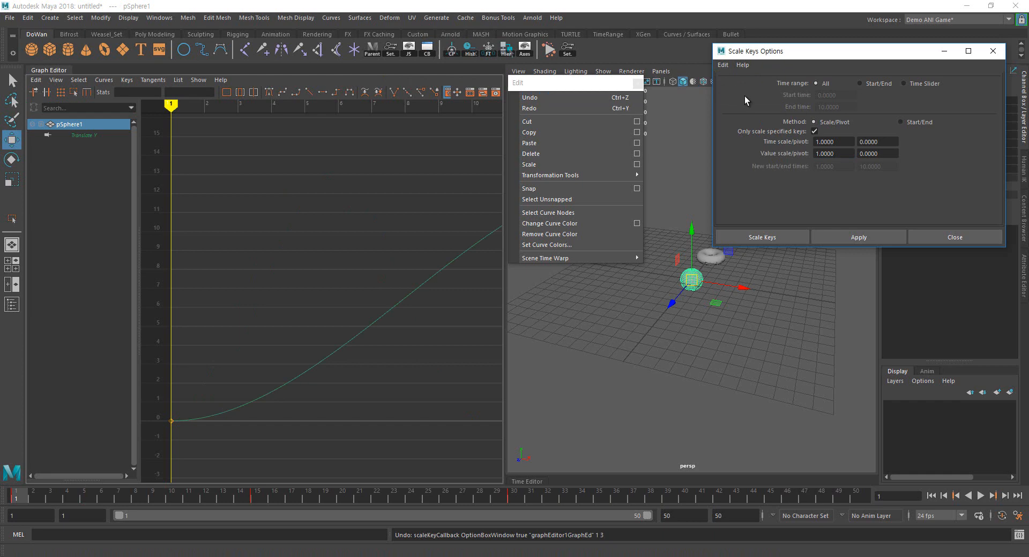
click(931, 235)
Frame the whole sphere curve, try scaling its selected keys in time freehand with the Scale tool, and undo it
key(a)
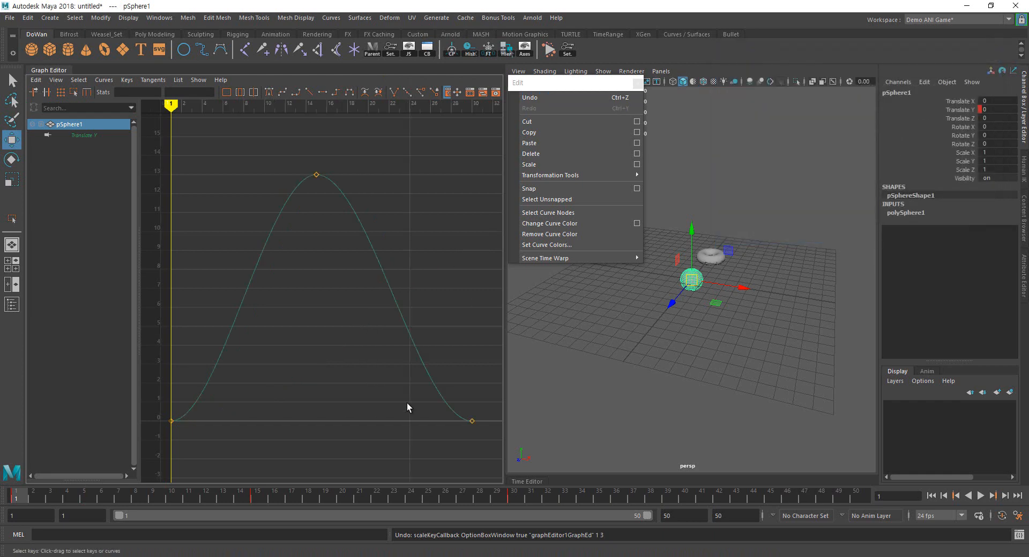
drag(284, 320, 288, 329)
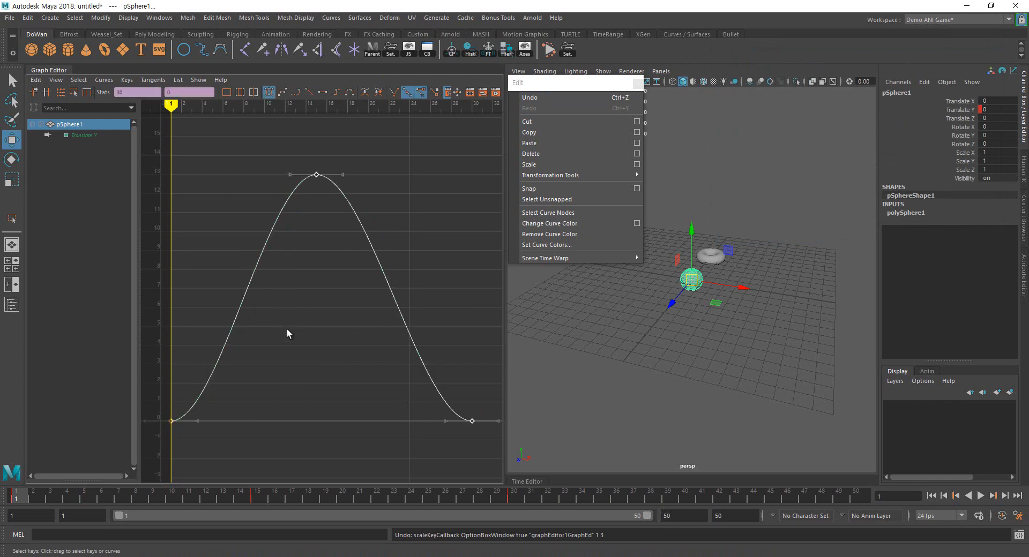
key(r)
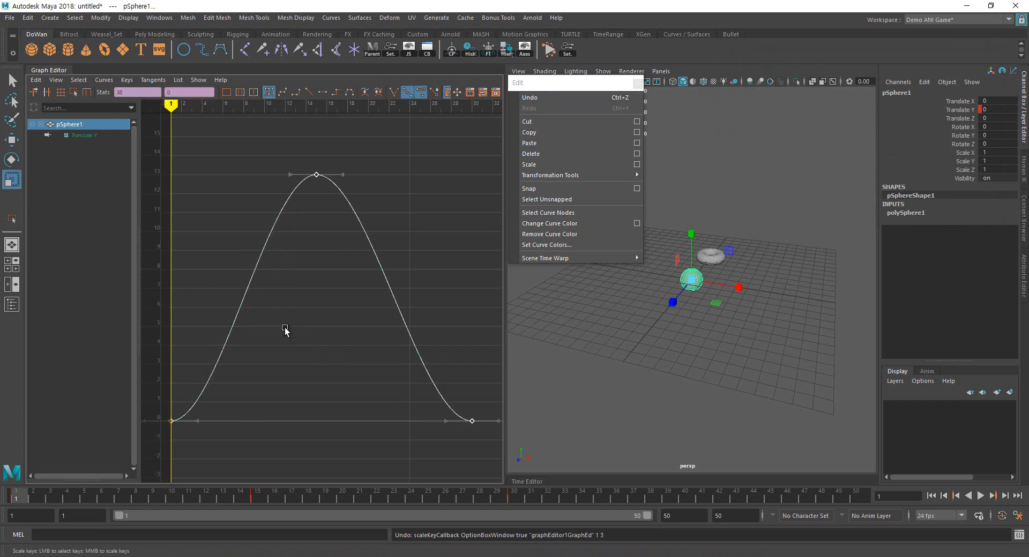
middle_drag(254, 416, 329, 403)
key(ctrl+z)
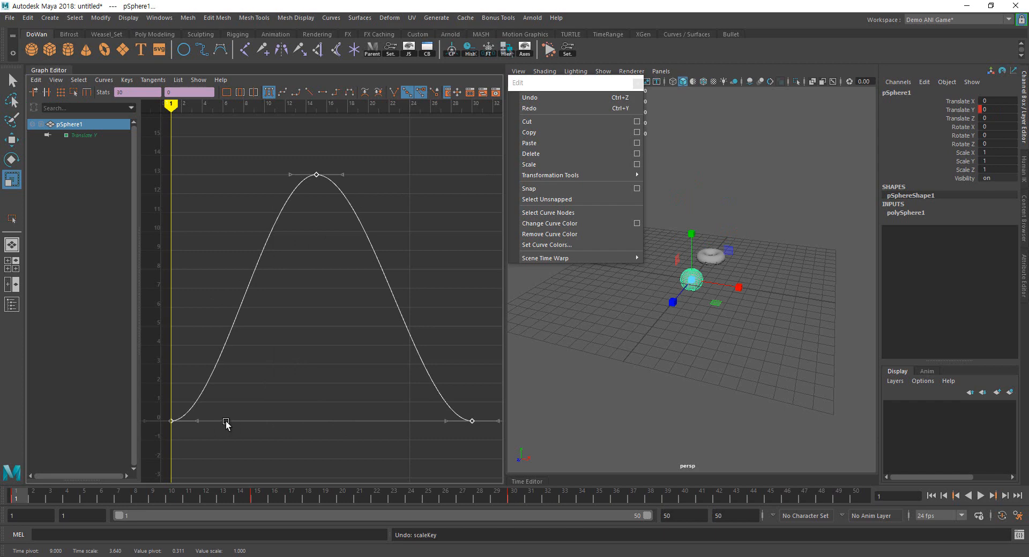
Detach the Graph Editor's Transformation Tools submenu as a floating window and place it over the detached Edit commands
click(35, 80)
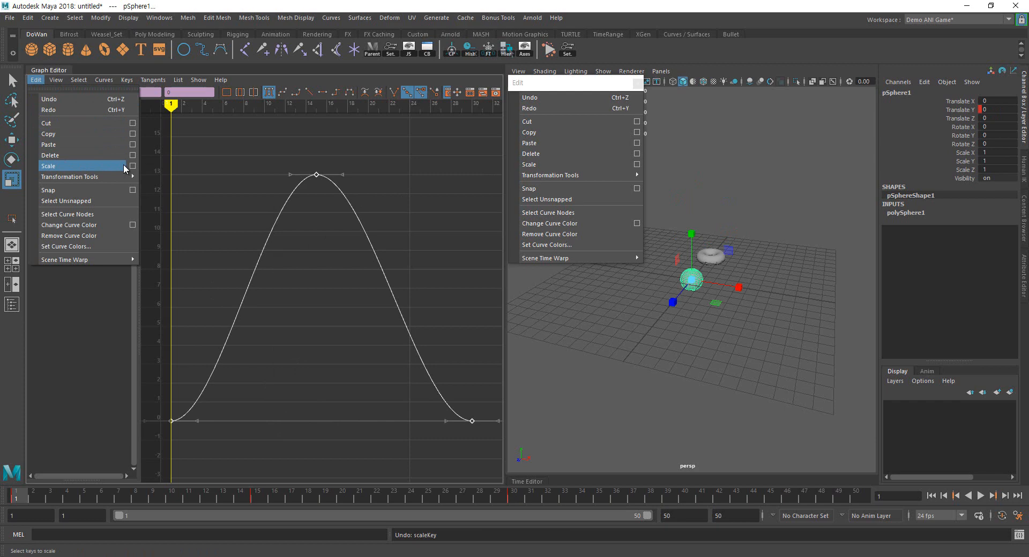
click(589, 375)
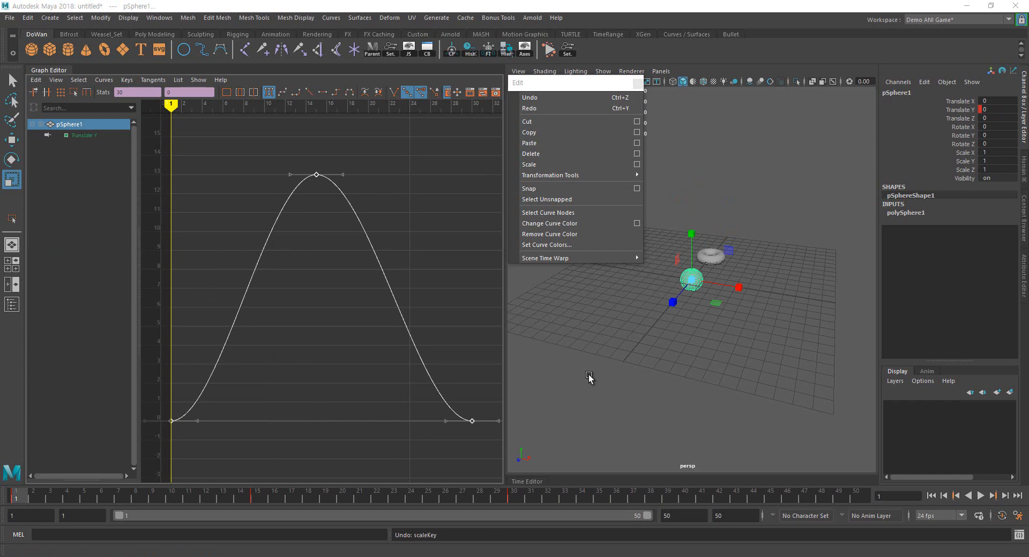
mouse_move(570, 175)
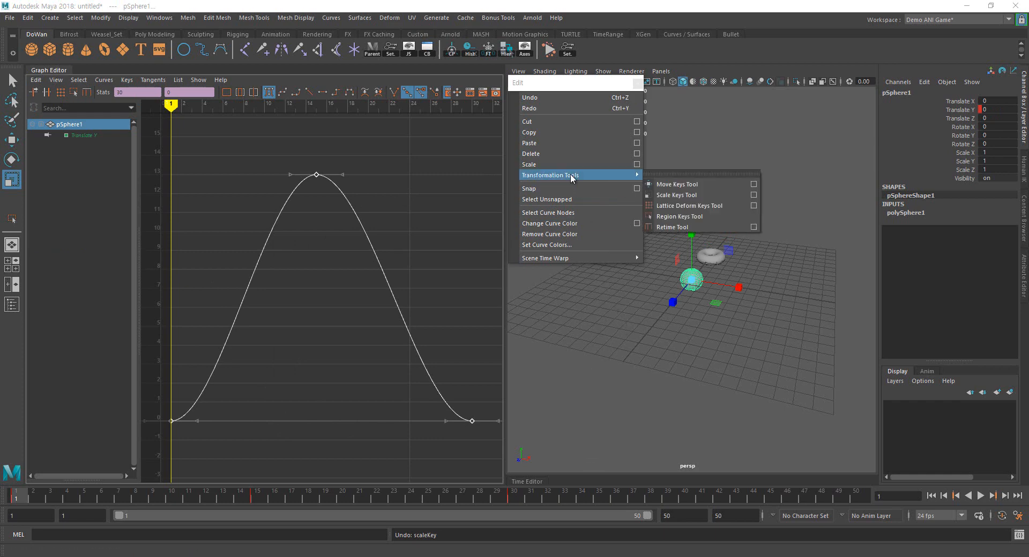
click(668, 172)
drag(566, 199, 552, 102)
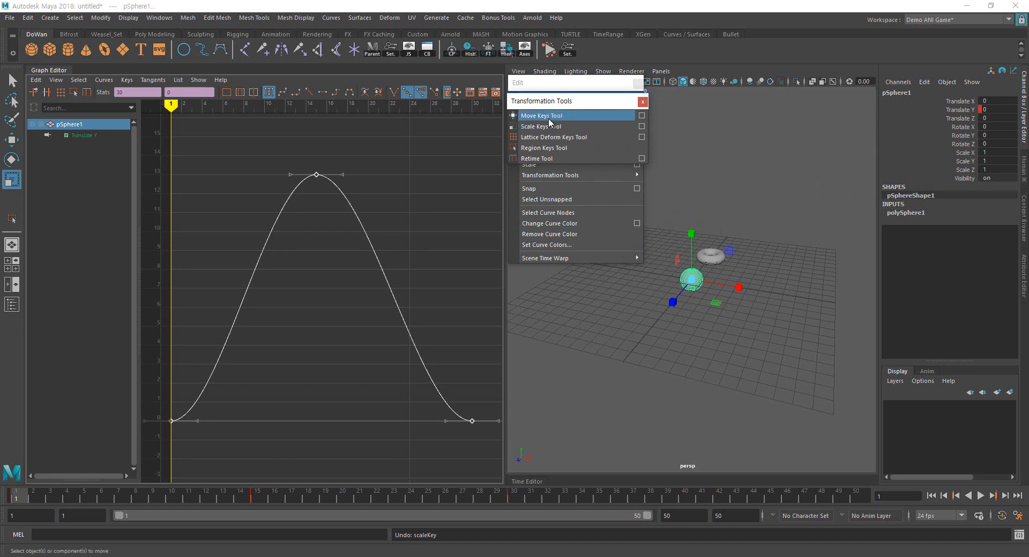
Try moving the curve's peak key in time and value with the Move Keys Tool, and undo the move
click(548, 118)
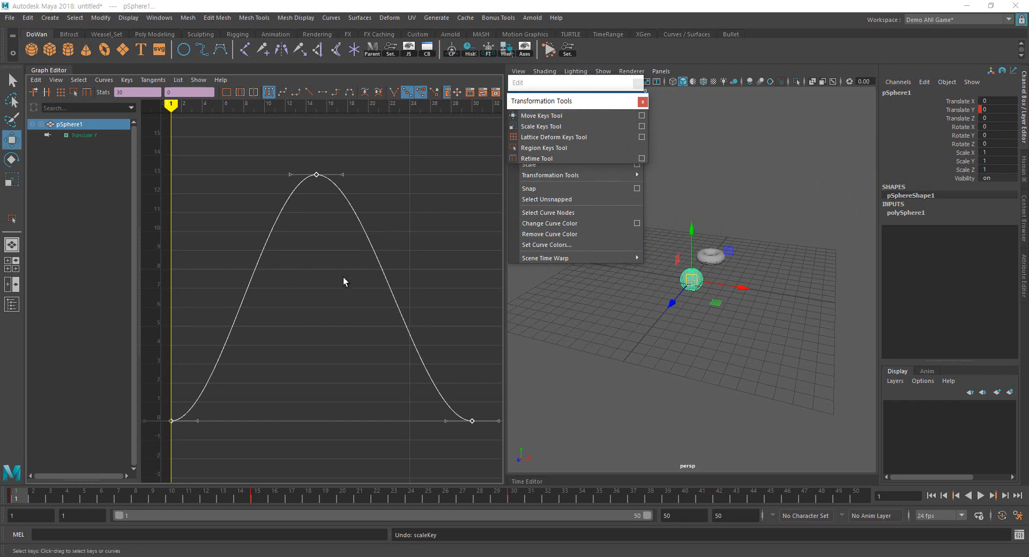
drag(269, 152, 352, 224)
scroll(327, 268, up, 1)
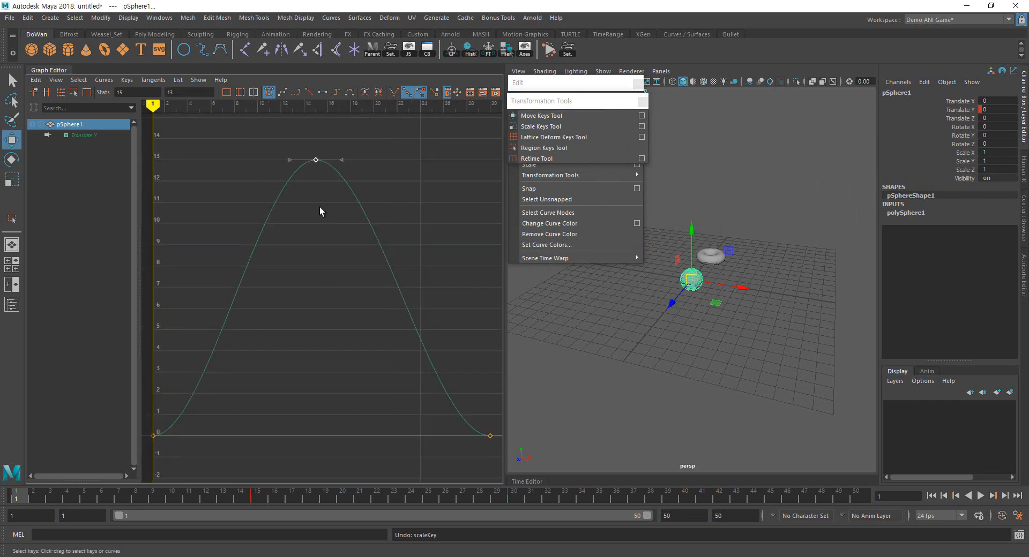
middle_drag(367, 255, 397, 311)
scroll(397, 311, down, 1)
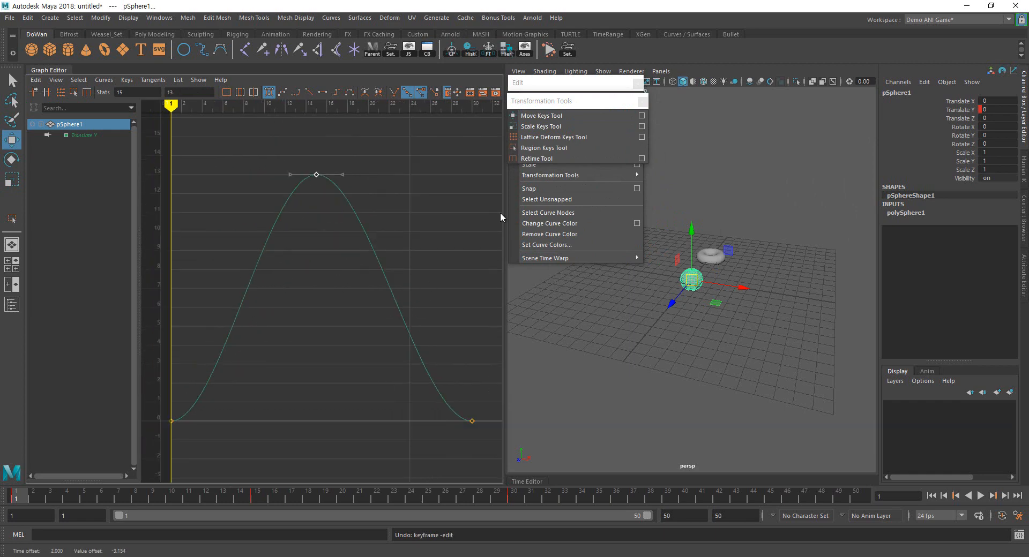
Try scaling all of the curve's keys with the Scale Keys Tool from different pivots, frame the curve, and undo each scaling
click(541, 127)
drag(238, 250, 285, 321)
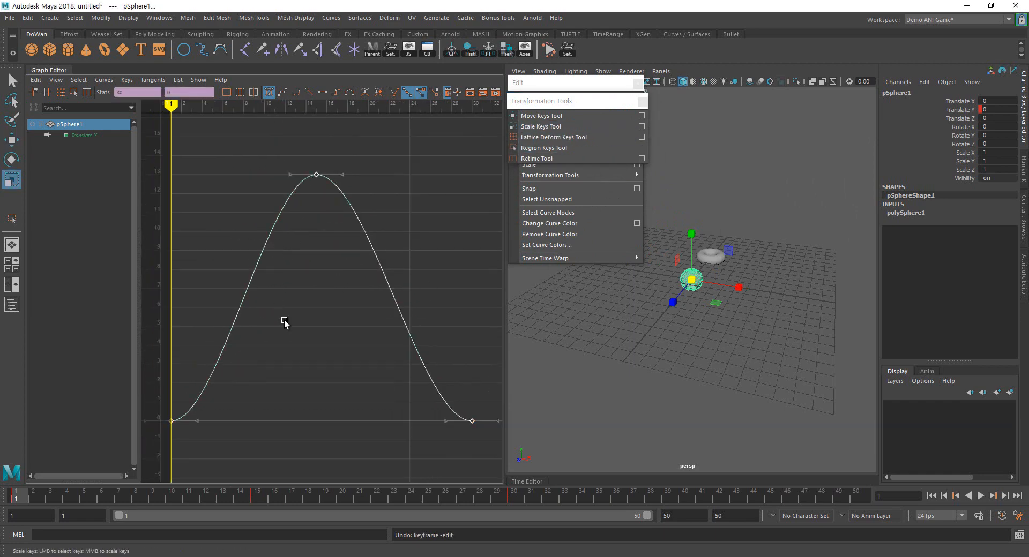
mouse_move(295, 376)
middle_down()
mouse_move(320, 374)
mouse_move(285, 378)
middle_up()
key(f)
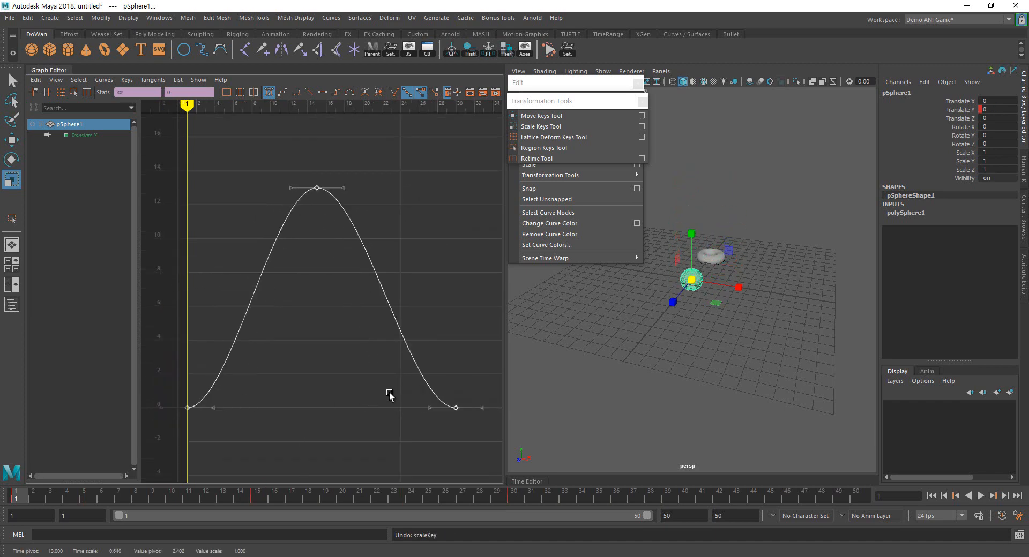
key(ctrl+z)
key(ctrl+z)
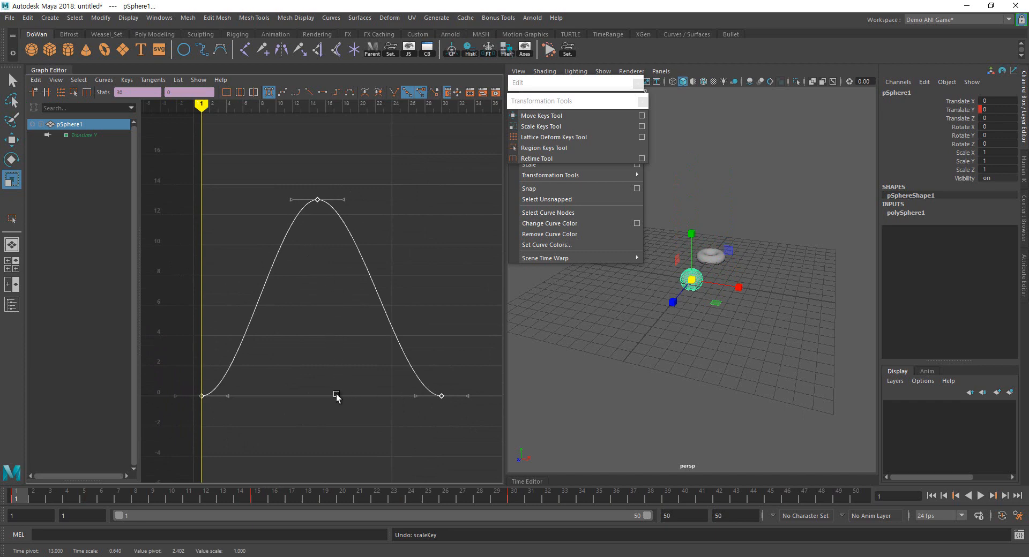
drag(338, 397, 365, 384)
key(ctrl+z)
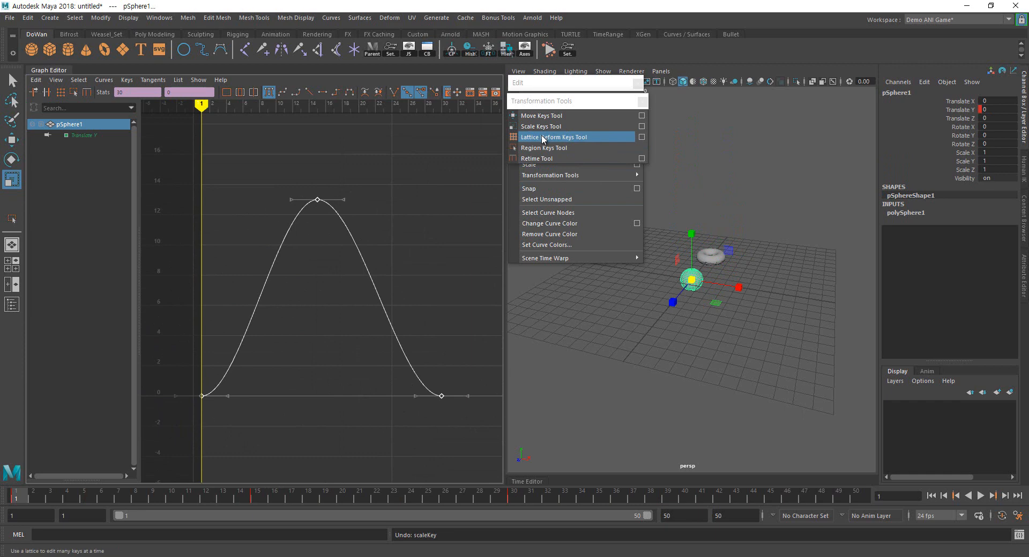
Activate the Lattice Deform Keys Tool on the selected curve, with its settings opened and reset to defaults
click(336, 208)
drag(296, 174, 465, 450)
drag(244, 265, 298, 324)
click(307, 249)
drag(315, 201, 453, 418)
drag(361, 327, 414, 305)
click(546, 139)
double_click(545, 138)
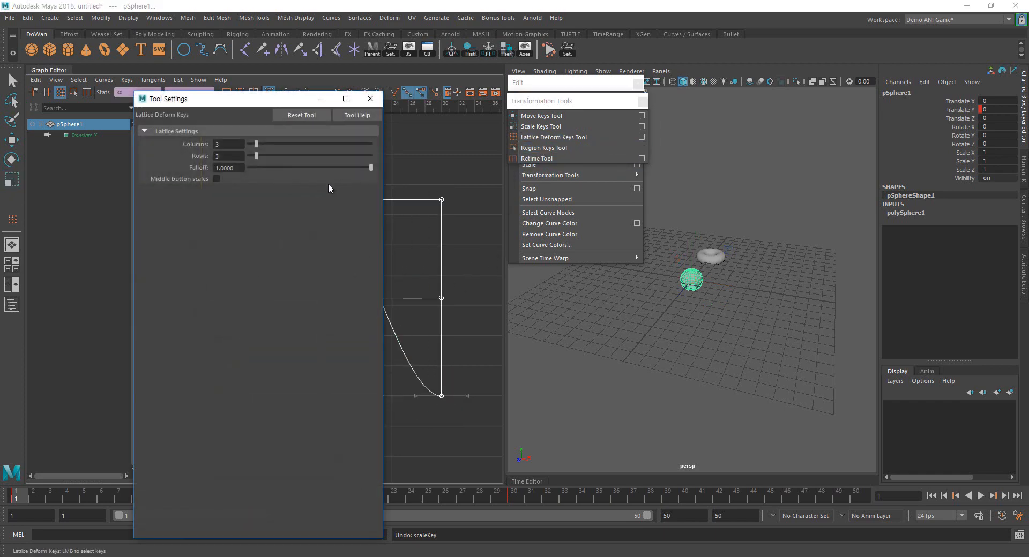
drag(240, 102, 774, 64)
click(834, 78)
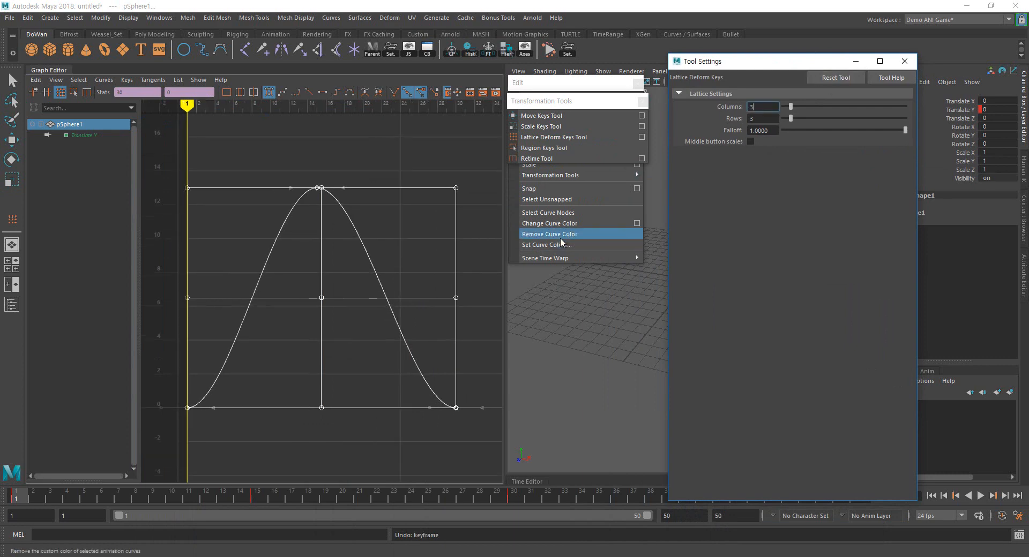
Select the peak and last keys so that the lattice covers only the second half of the curve
click(314, 149)
drag(250, 225, 289, 289)
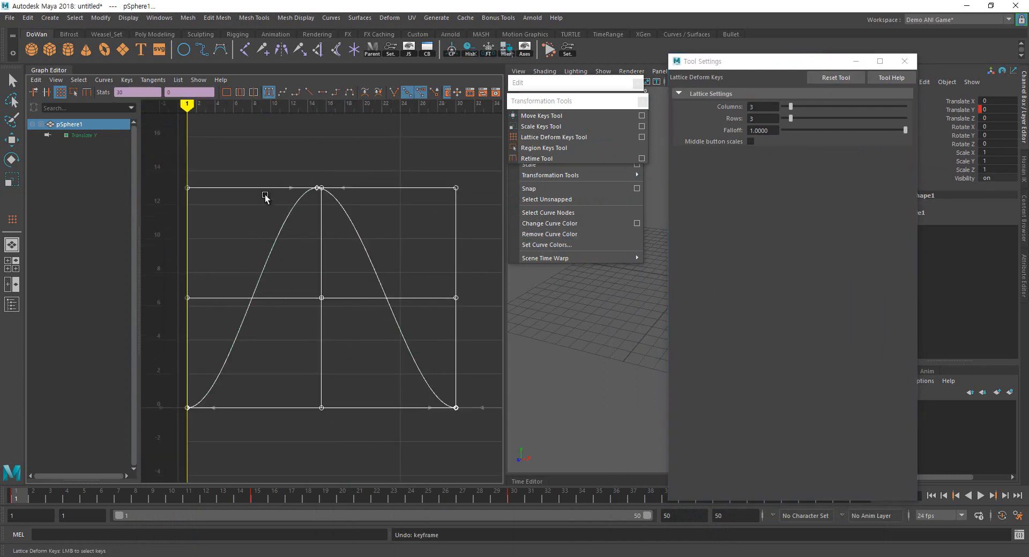
drag(286, 160, 475, 427)
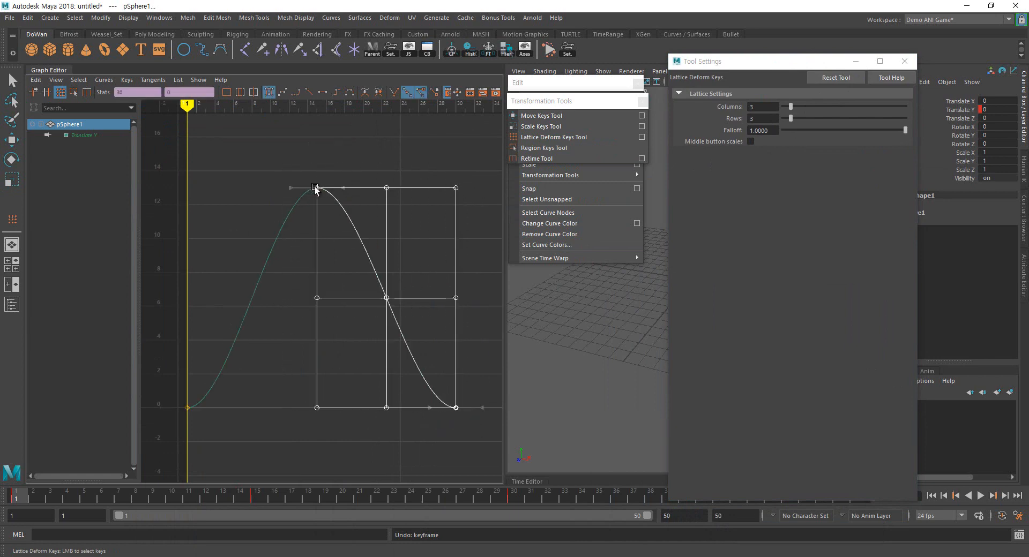
Try deforming the curve by moving the lattice's corner and middle points one at a time, undoing each change
drag(315, 186, 326, 168)
key(ctrl+z)
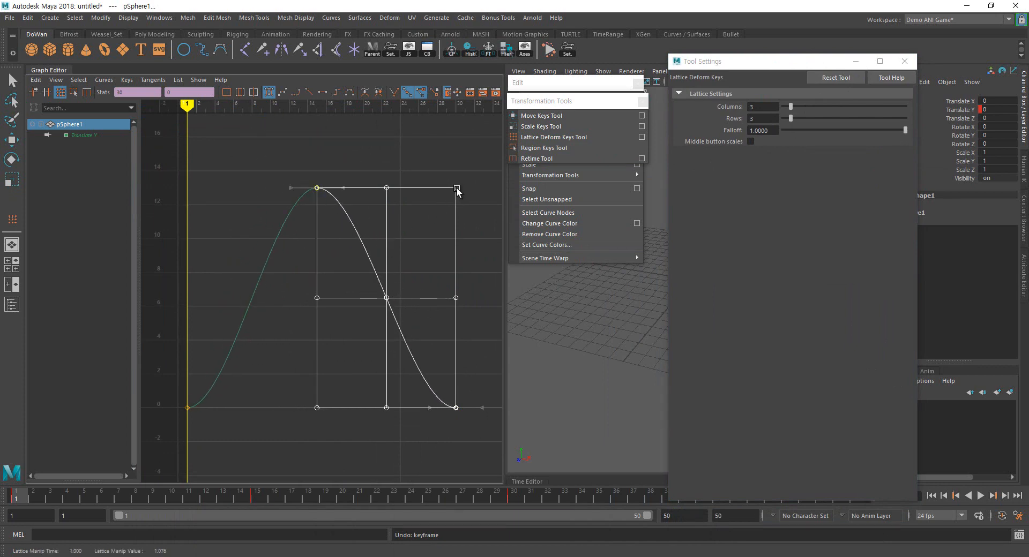
mouse_move(456, 188)
mouse_down()
mouse_move(444, 227)
mouse_move(391, 119)
mouse_move(375, 183)
mouse_move(457, 186)
mouse_up()
drag(456, 190, 414, 264)
key(ctrl+z)
drag(320, 301, 324, 231)
key(ctrl+z)
mouse_move(317, 188)
mouse_down()
mouse_move(238, 157)
mouse_move(308, 187)
mouse_up()
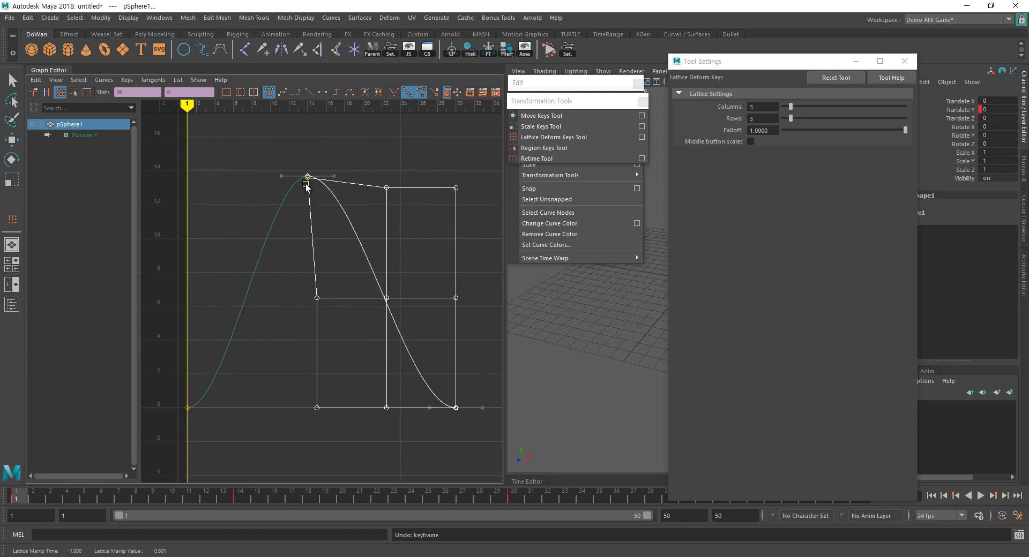
key(ctrl+z)
Try a lattice of 2 columns and 2 rows, move its two corner points at the curve's end, and undo the deformation
click(791, 107)
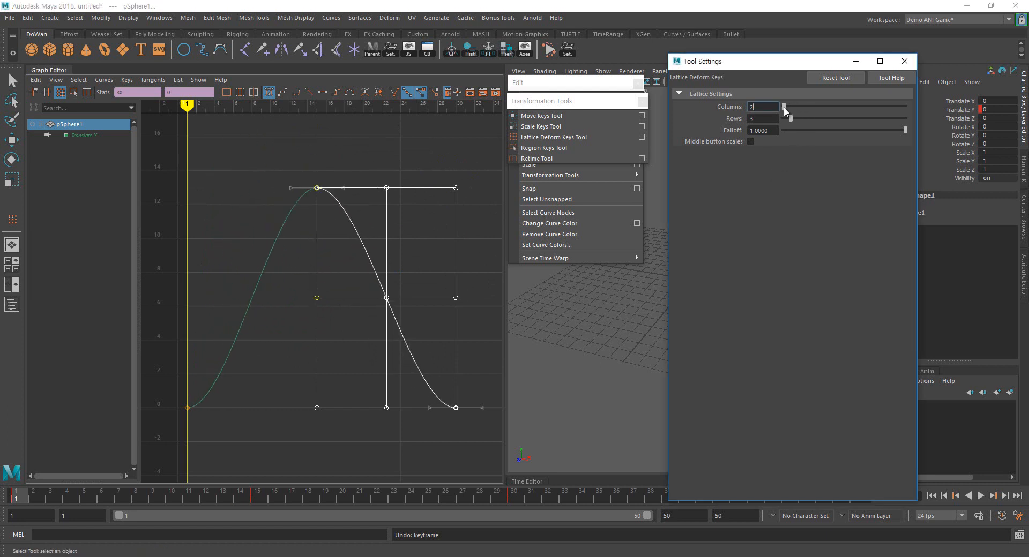
key(Return)
click(783, 118)
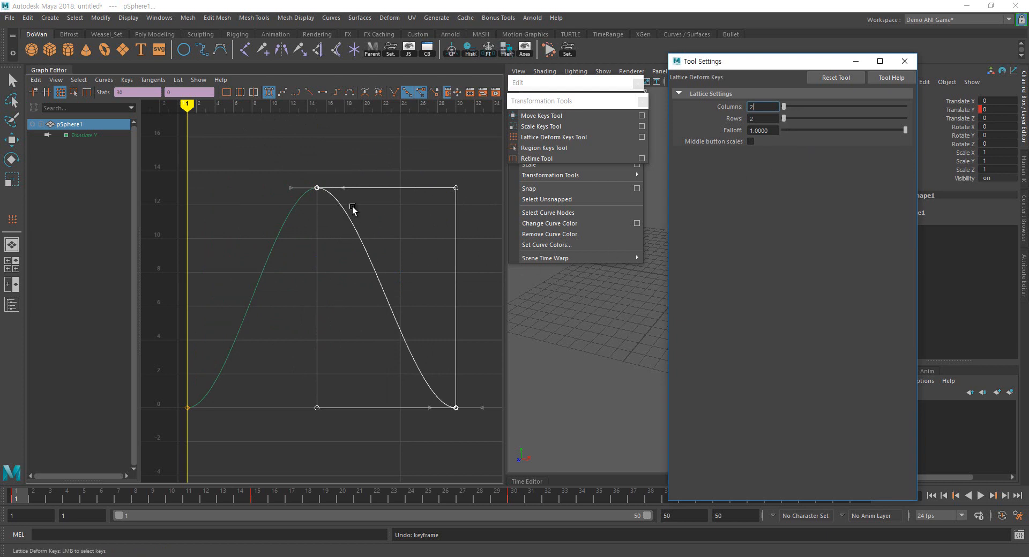
click(457, 187)
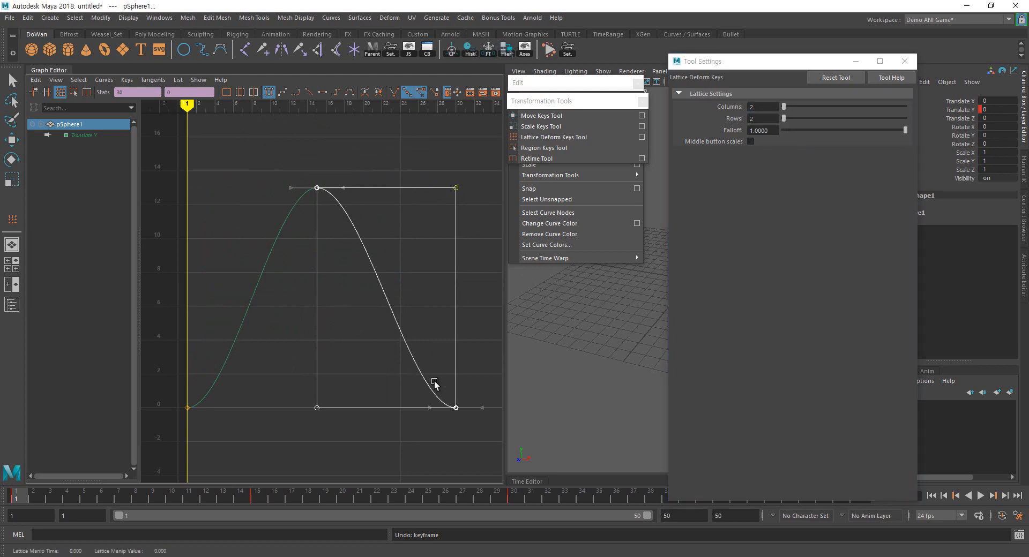
shift+drag(455, 408, 518, 388)
key(ctrl+z)
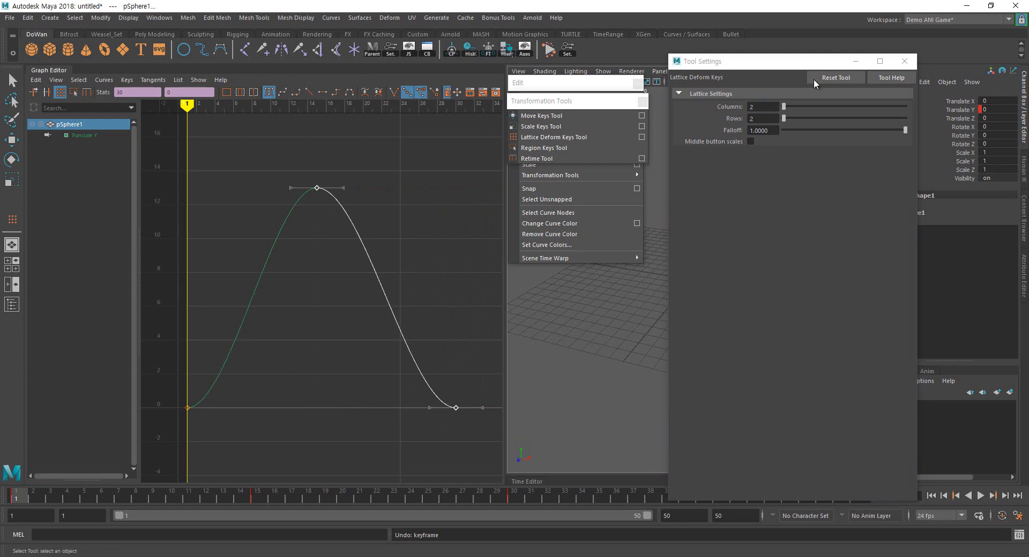
Reset the Lattice Deform Keys settings to their defaults and close the tool settings
click(853, 77)
click(905, 62)
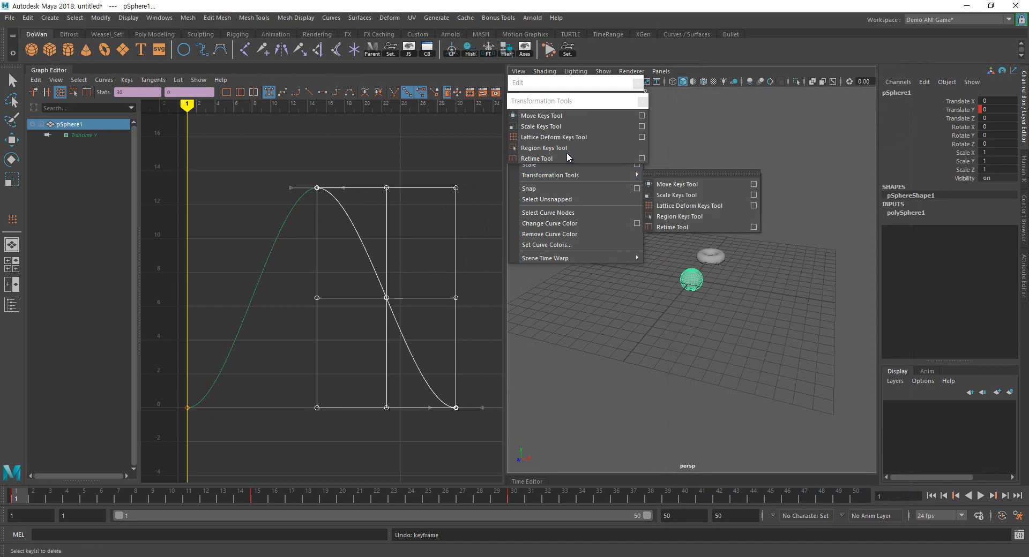
Activate the Region Keys Tool and move the Transformation Tools window below the detached Edit commands
click(544, 148)
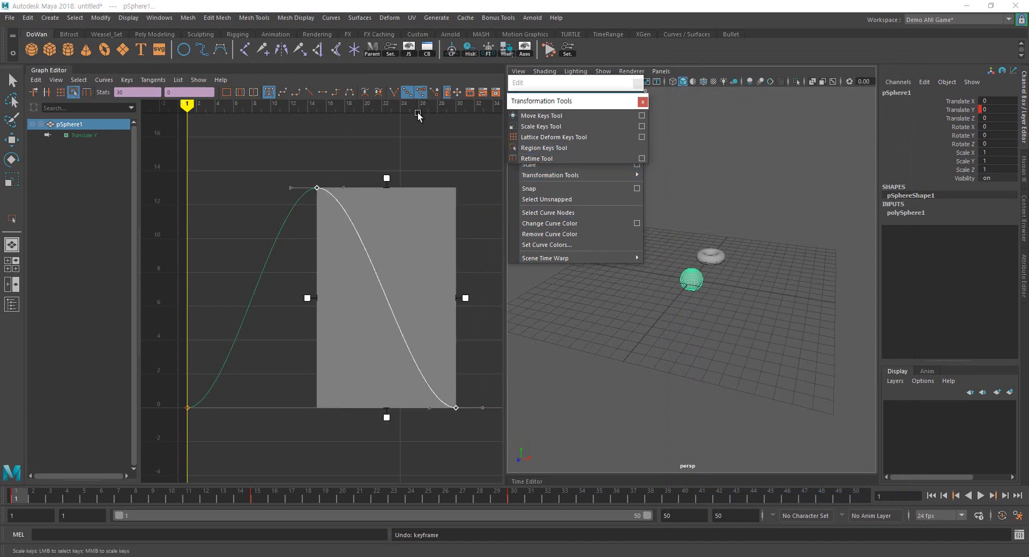
click(560, 129)
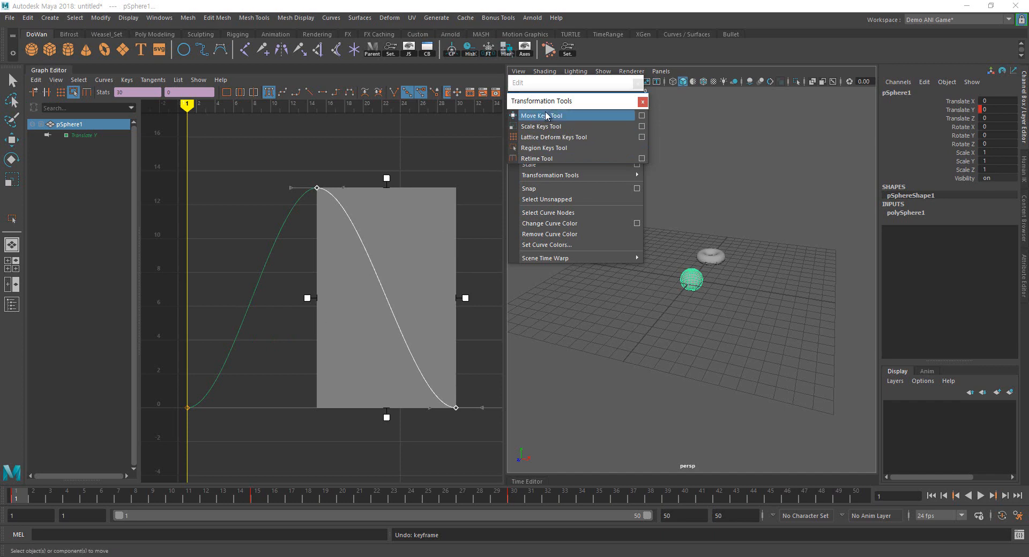
drag(562, 102, 565, 274)
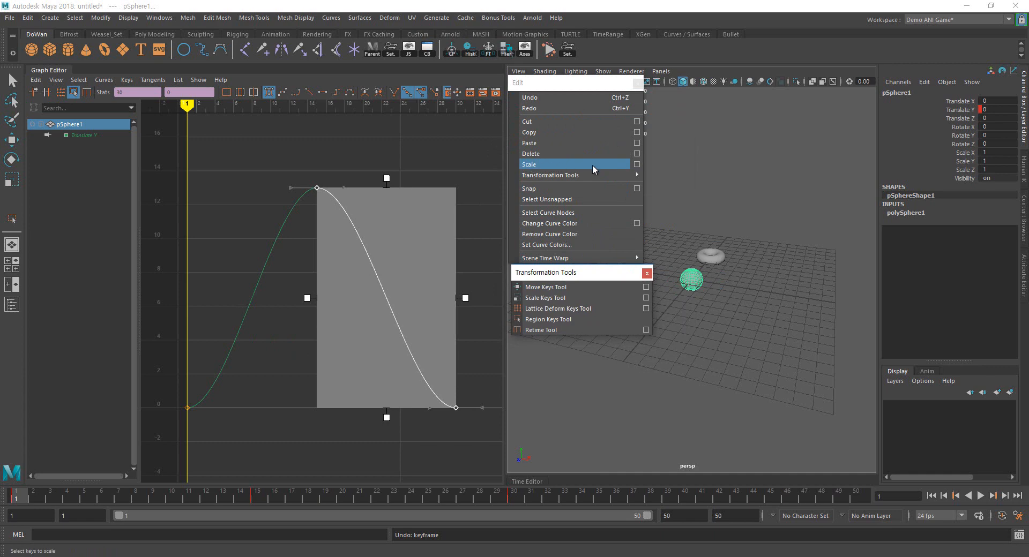
click(583, 320)
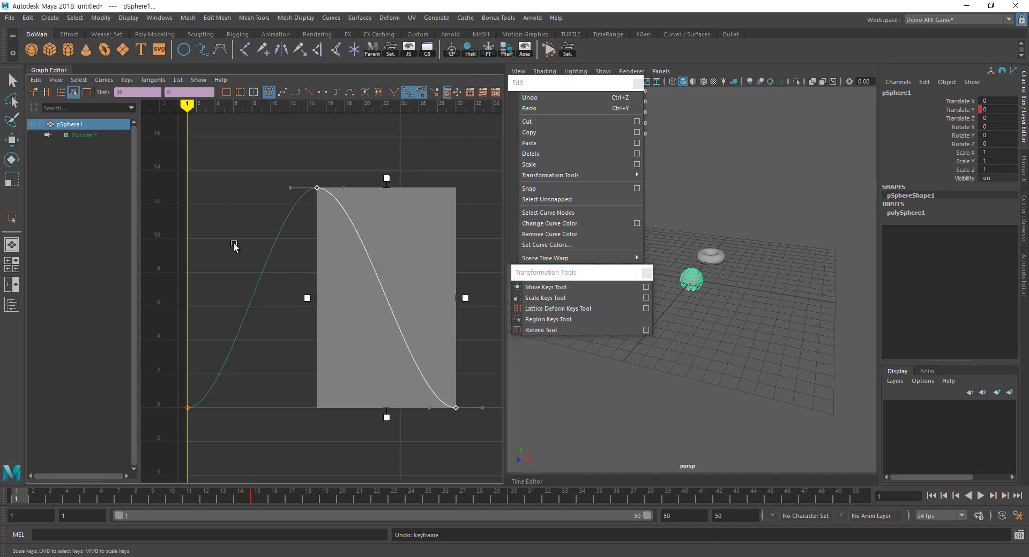
Select the whole curve as a region, try its time handle, scale the values down to a peak of about 12, and deselect the keys
click(249, 260)
drag(249, 259, 323, 320)
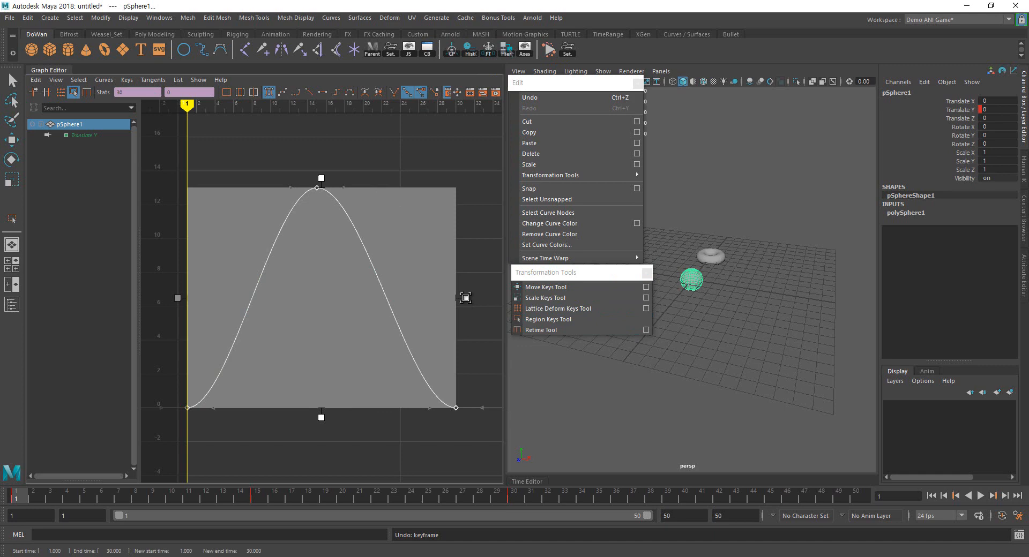
mouse_move(466, 298)
mouse_down()
mouse_move(495, 300)
mouse_move(351, 297)
mouse_move(713, 323)
mouse_move(290, 294)
mouse_move(524, 302)
mouse_move(356, 301)
mouse_move(464, 303)
mouse_up()
mouse_move(321, 180)
mouse_down()
mouse_move(330, 115)
mouse_move(314, 220)
mouse_move(300, 131)
mouse_move(298, 284)
mouse_move(313, 190)
mouse_up()
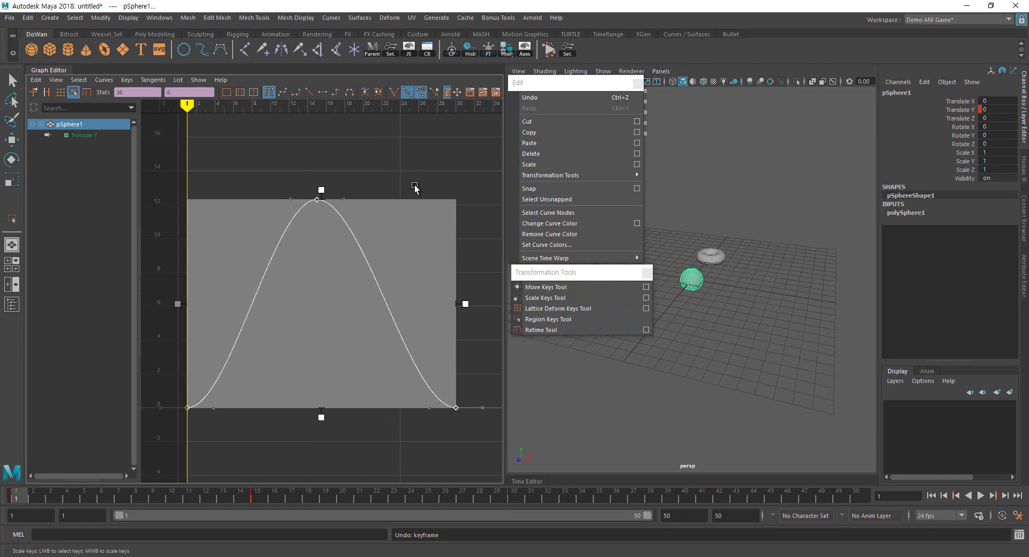
click(411, 166)
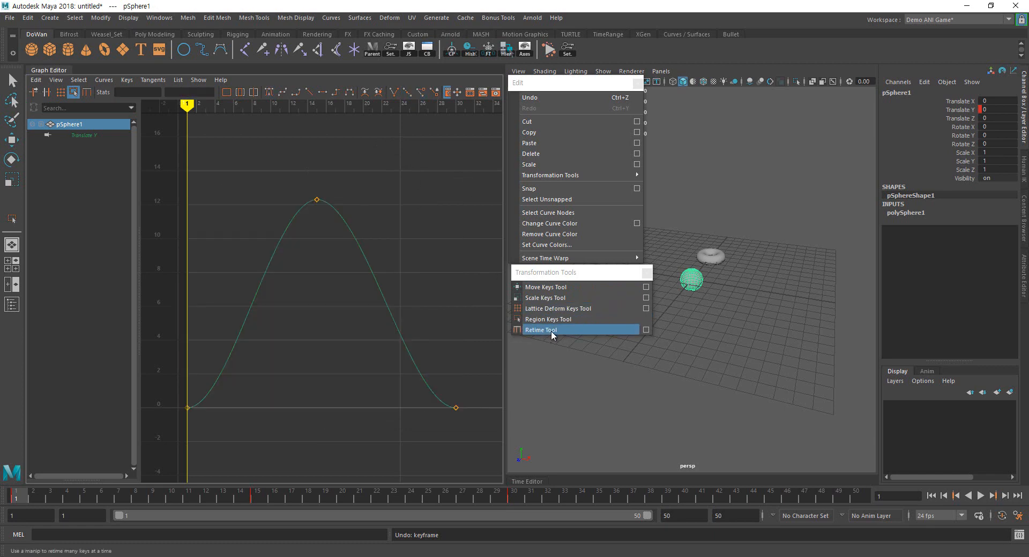
Activate the Retime Tool and place three retime markers near frame 2, at the curve's peak, and near frame 24
click(541, 330)
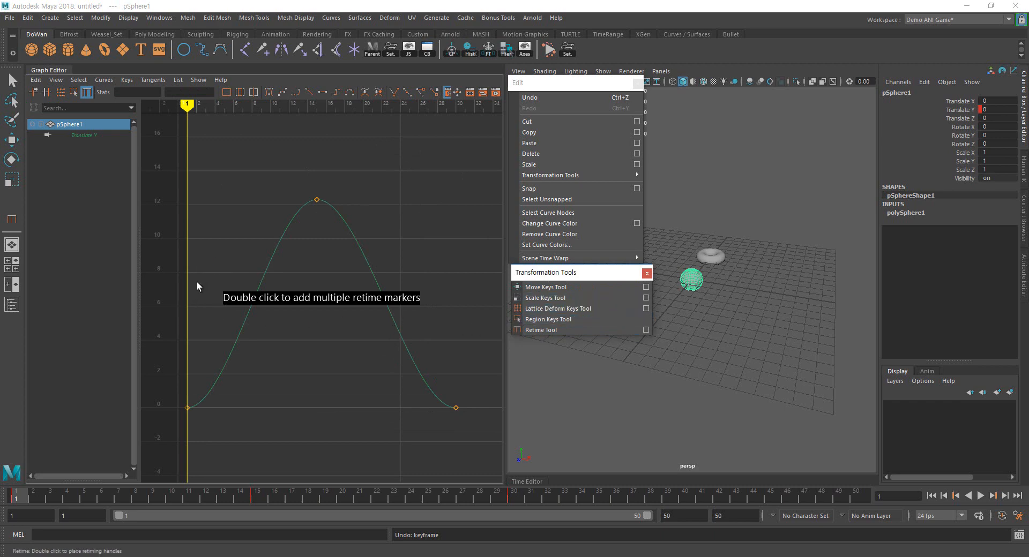
double_click(197, 218)
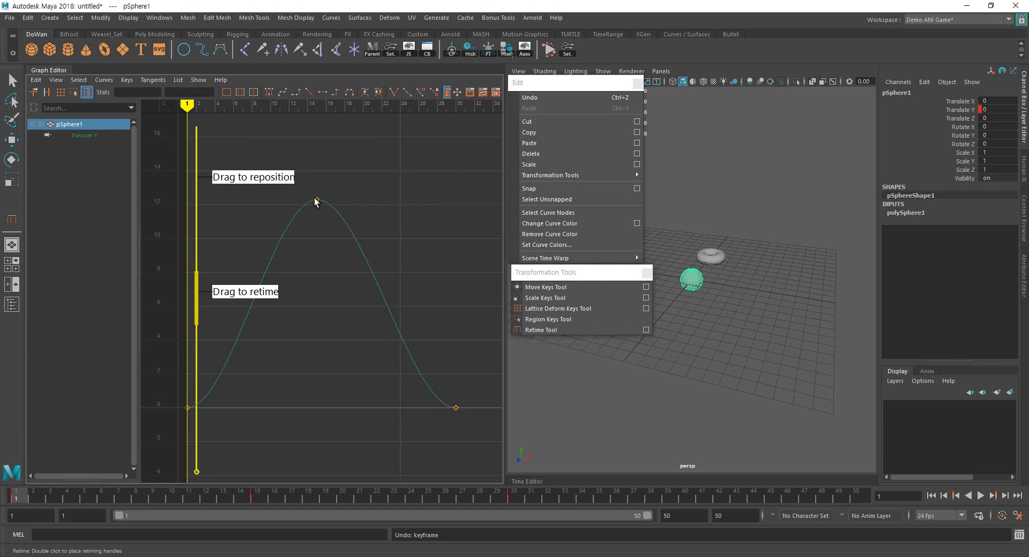
double_click(317, 249)
double_click(400, 227)
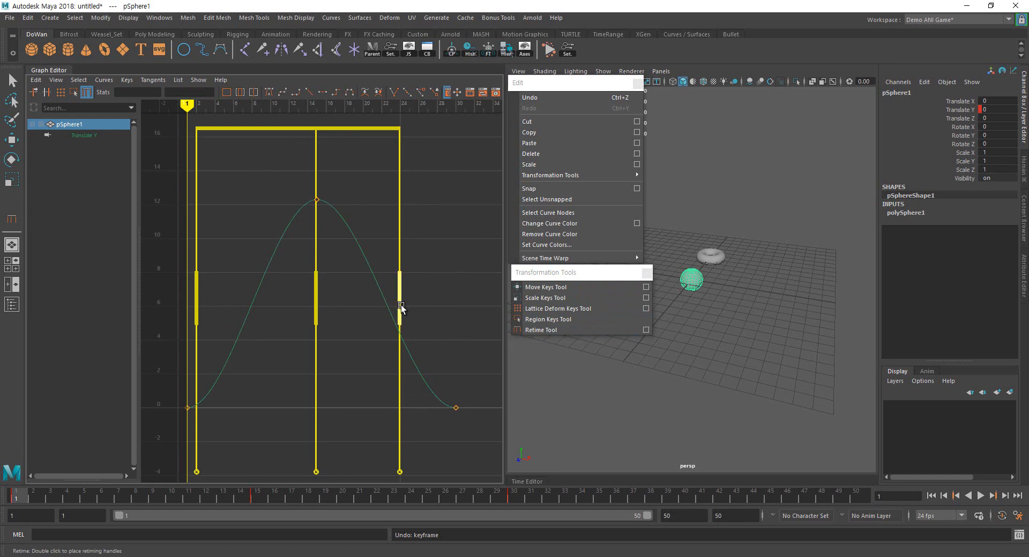
Retime the last marker to about frame 20 and the peak marker to about frame 9, and shift the first segment by about 2 frames
mouse_move(400, 311)
mouse_down()
mouse_move(471, 311)
mouse_move(382, 311)
mouse_up()
drag(453, 298, 367, 299)
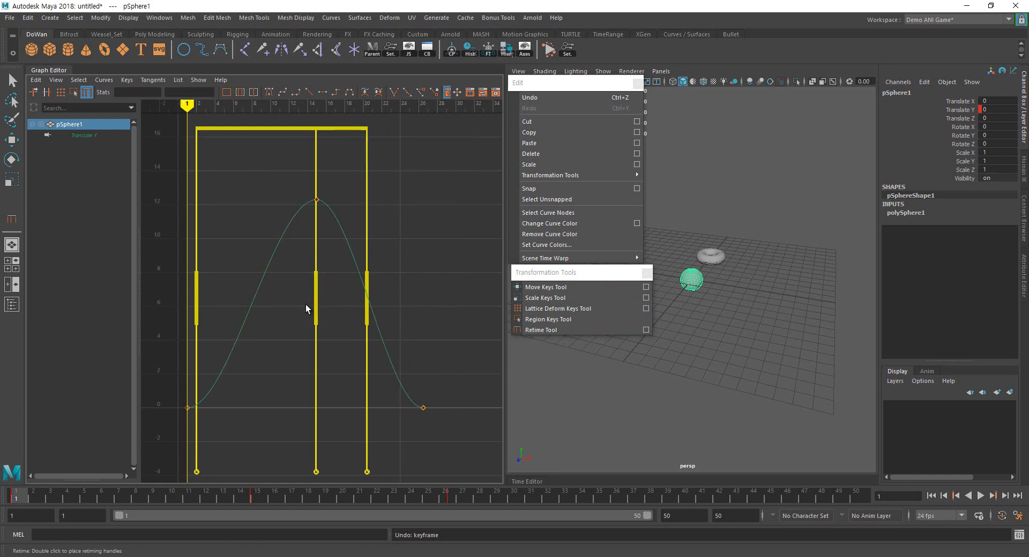
mouse_move(316, 308)
mouse_down()
mouse_move(215, 306)
mouse_move(302, 306)
mouse_move(248, 240)
mouse_up()
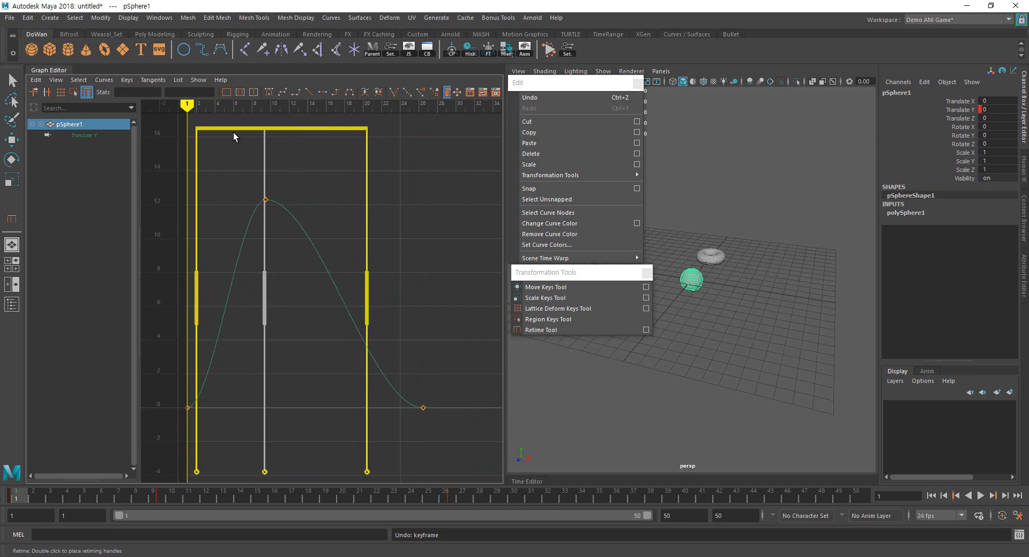
drag(233, 132, 255, 197)
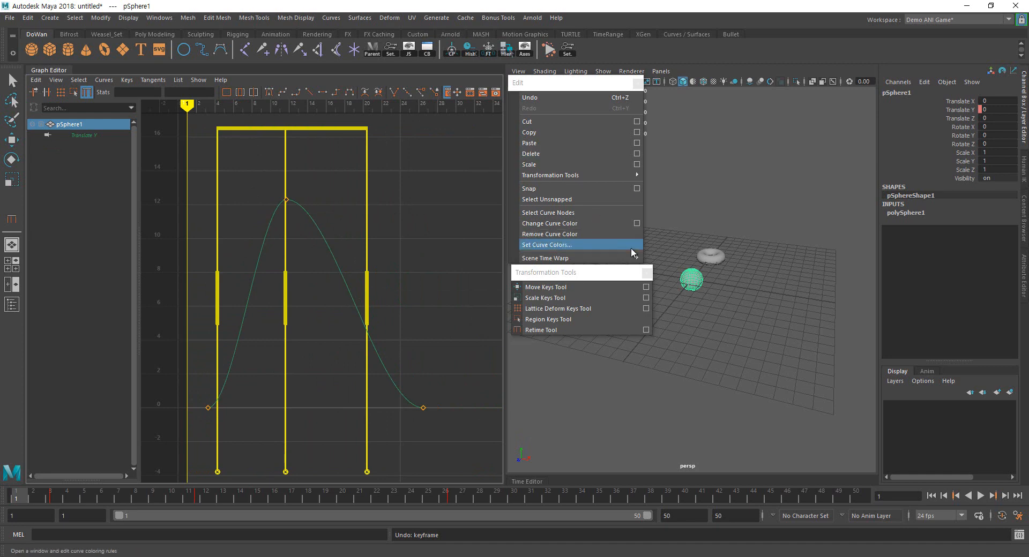
Close the Transformation Tools window and undo the retiming of the curve
mouse_move(632, 258)
drag(616, 273, 583, 295)
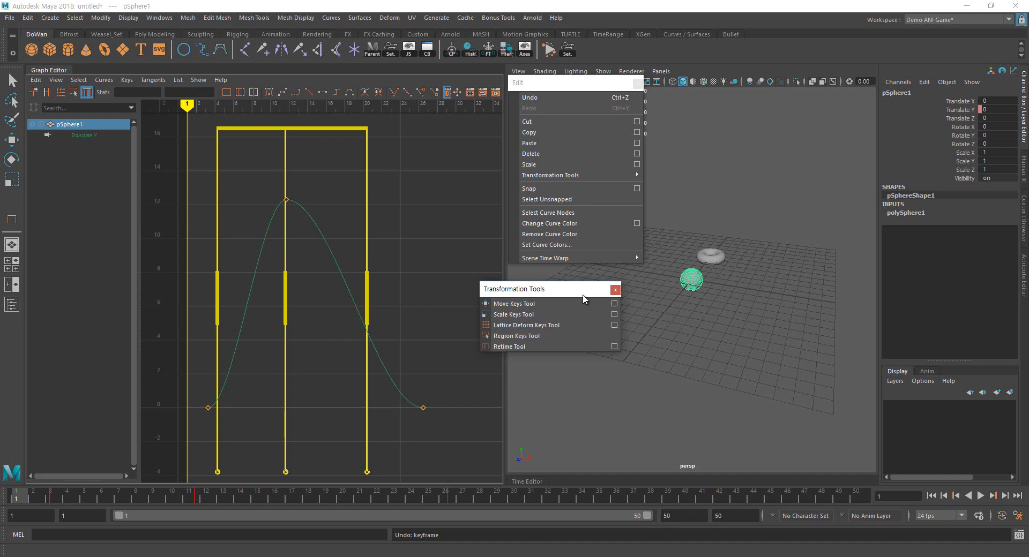
click(616, 290)
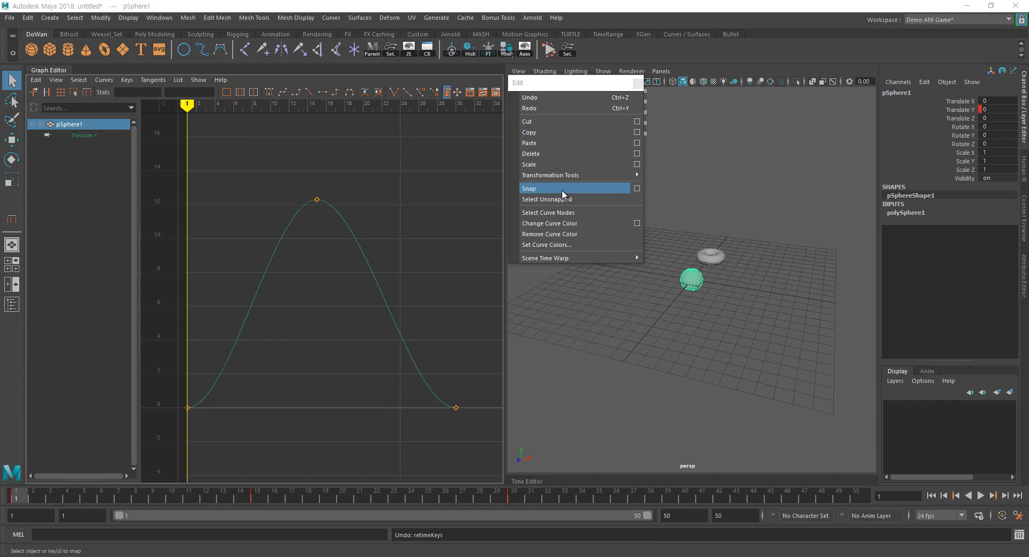
Select the whole curve with the Region Keys Tool and stretch it in time so that it ends at frame 37
click(262, 261)
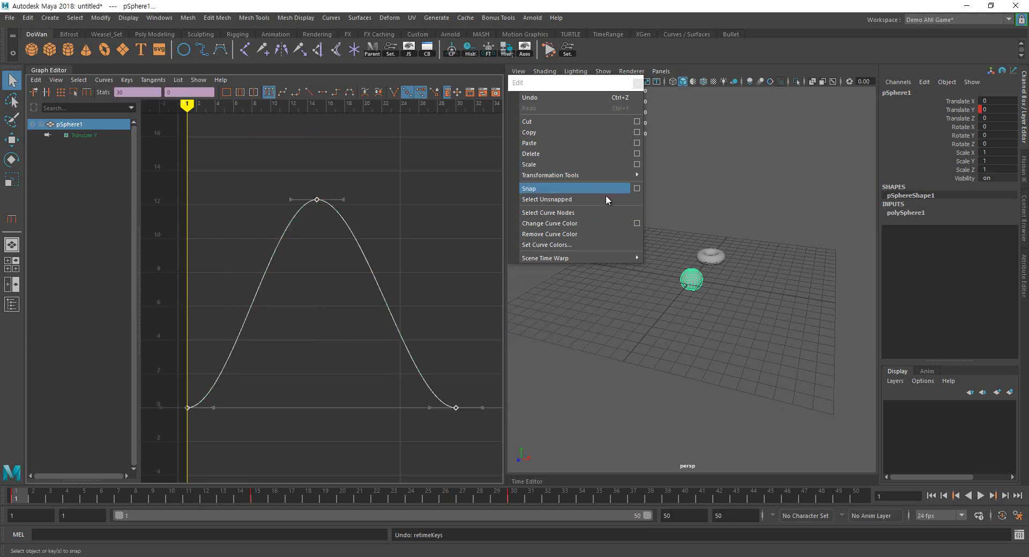
mouse_move(641, 175)
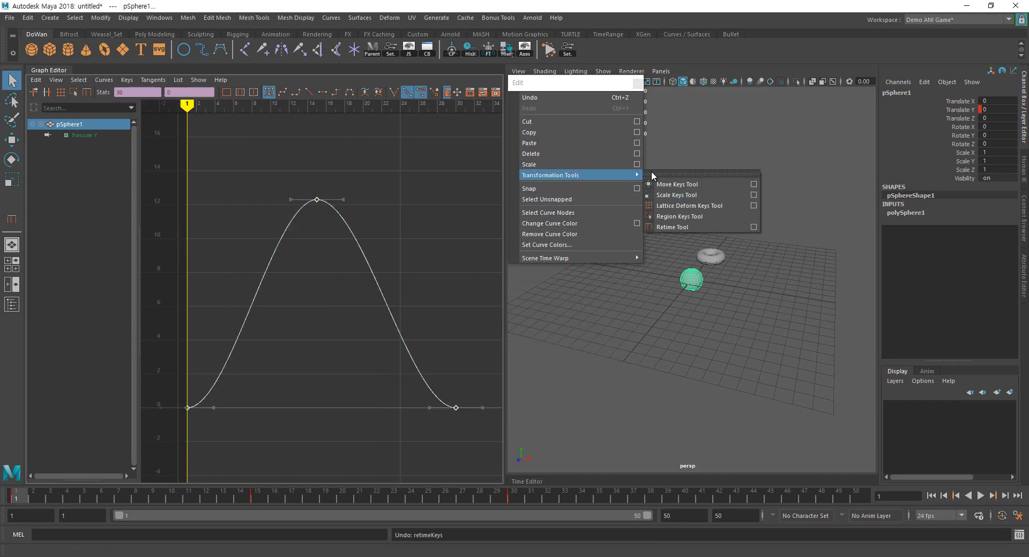
click(688, 217)
drag(463, 304, 528, 303)
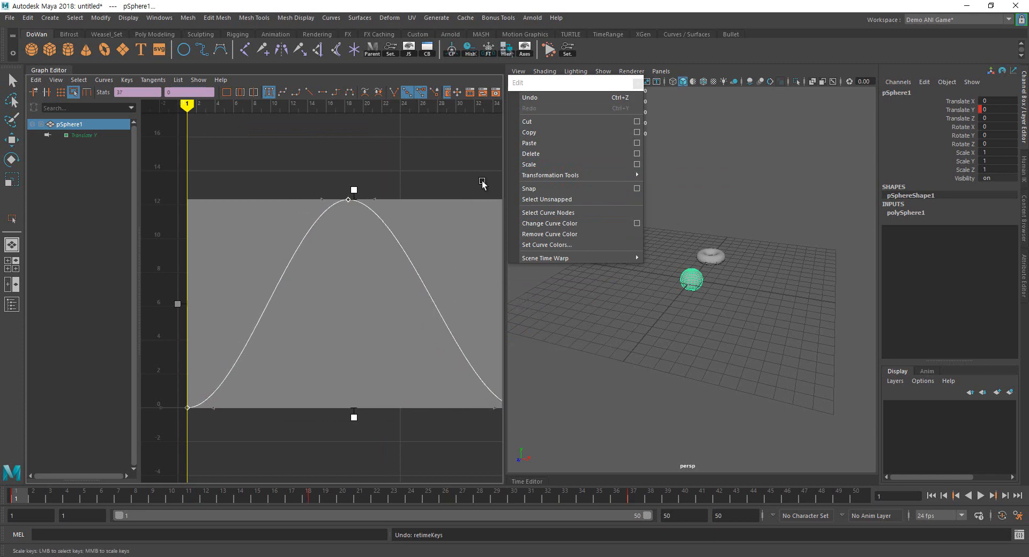
Select the peak key, examine its exact frame in the key stats, and deselect it
key(q)
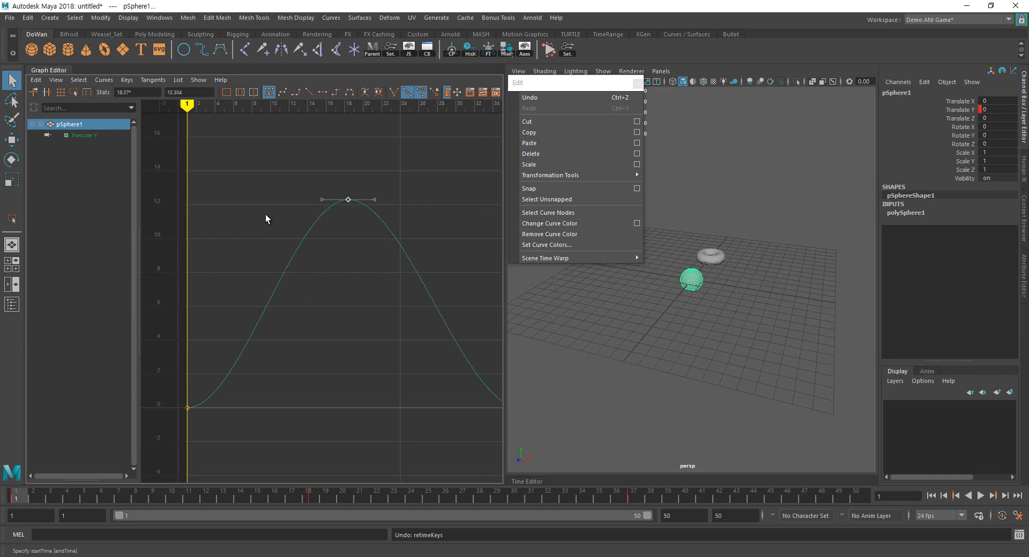
key(f)
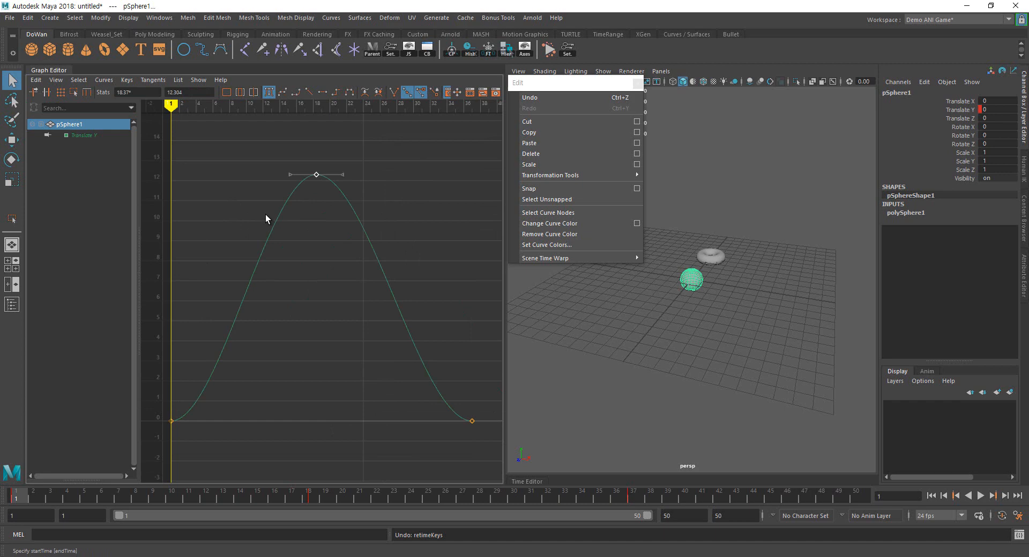
click(119, 92)
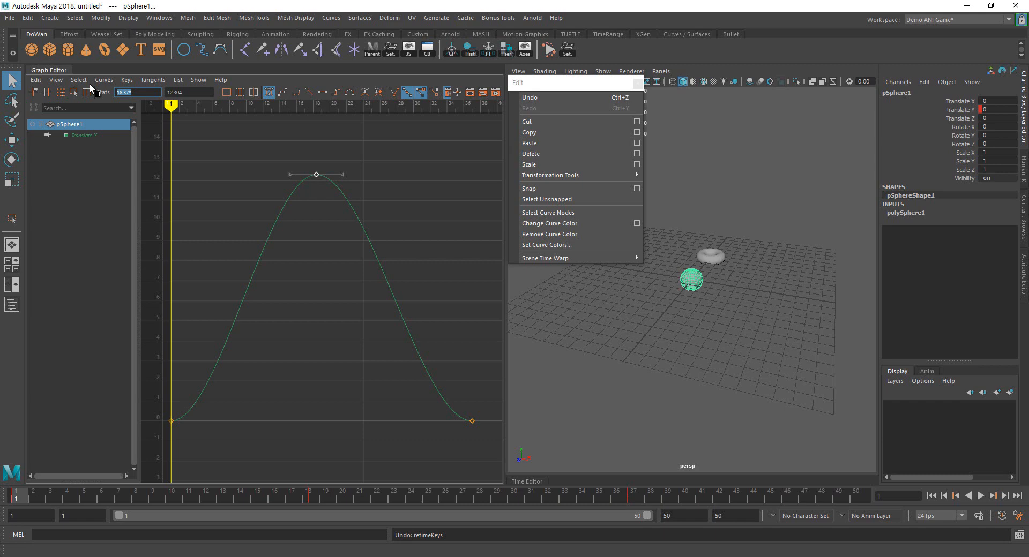
click(299, 277)
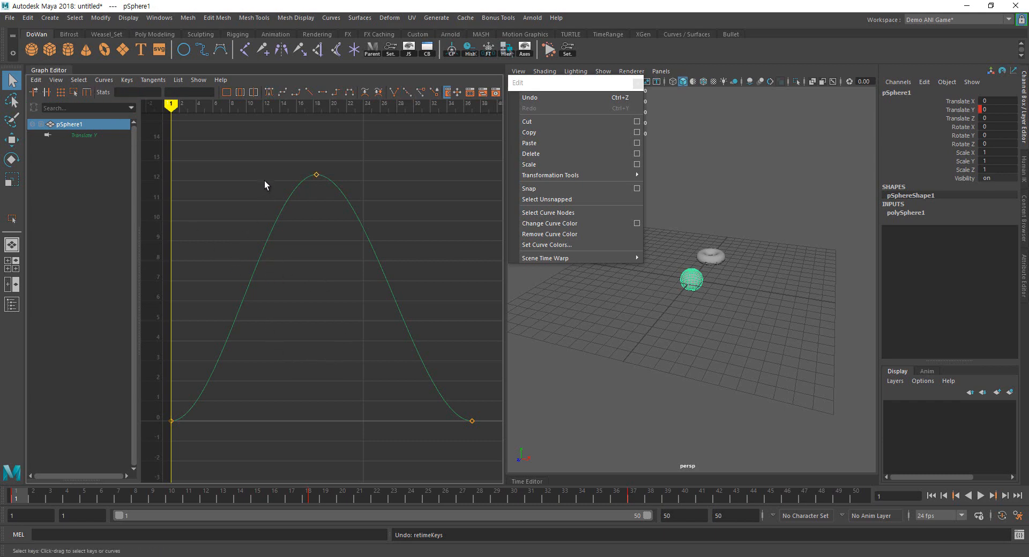
Try snapping the peak and end keys to whole frames, undo the change, and deselect the keys
drag(271, 156, 485, 452)
key(w)
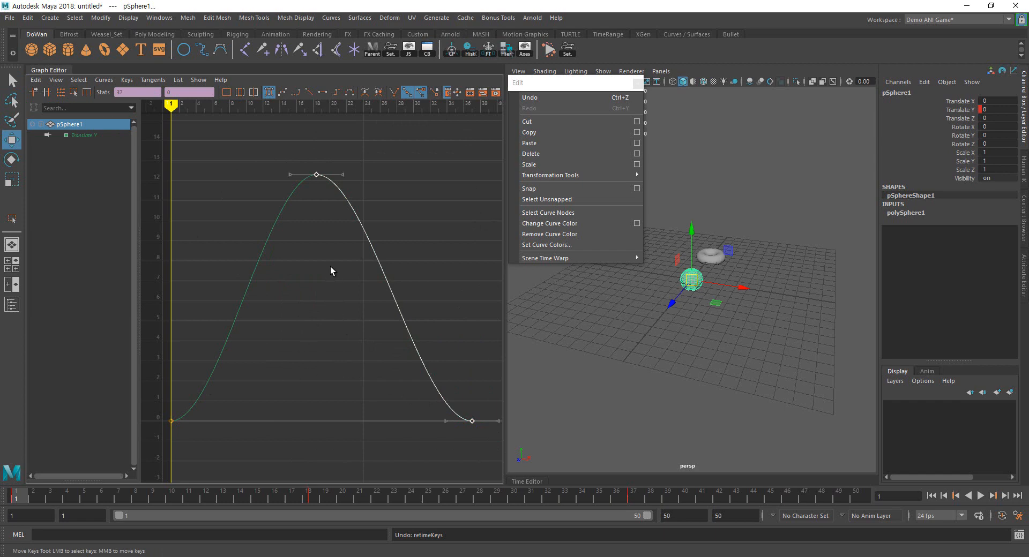
scroll(329, 260, down, 2)
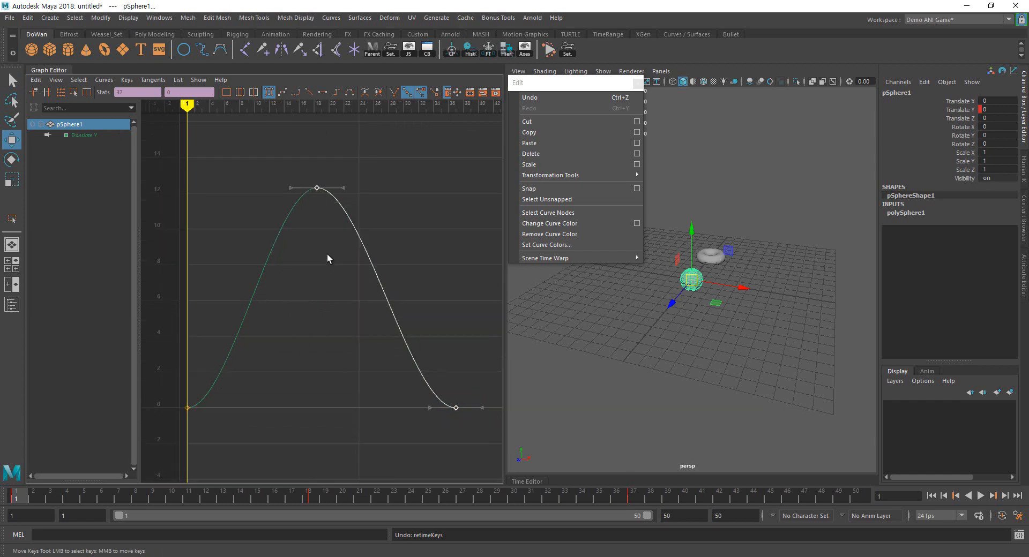
scroll(258, 250, up, 1)
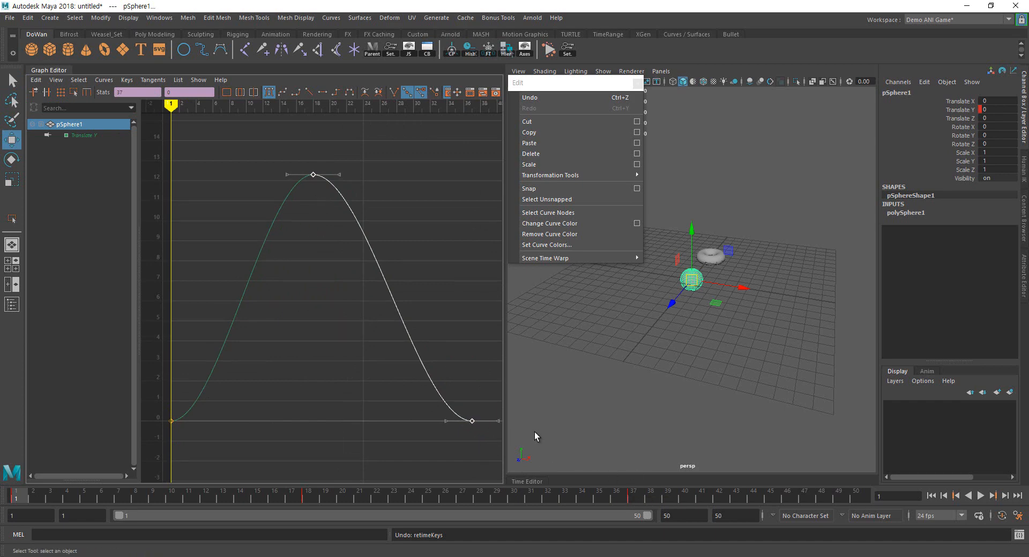
key(ctrl+z)
click(443, 256)
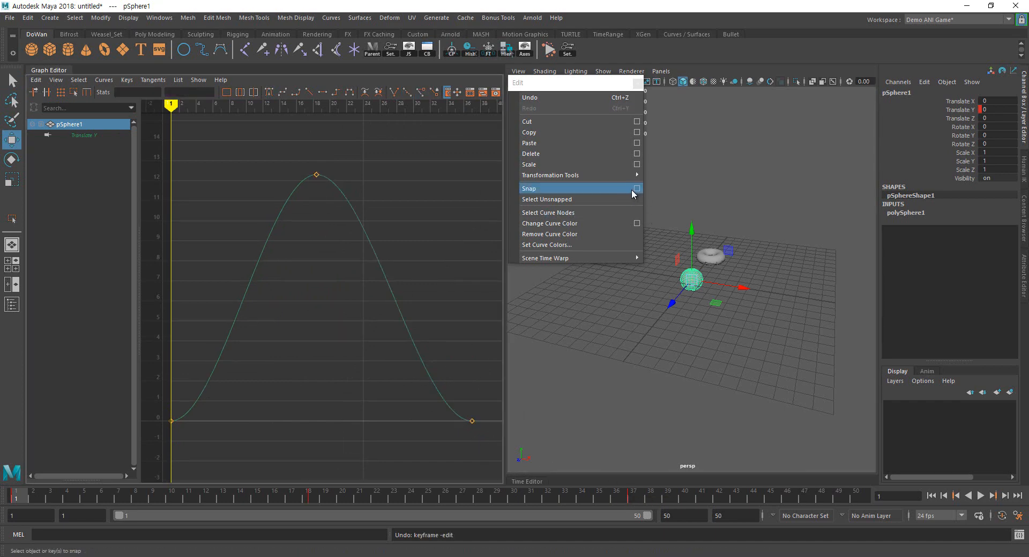
Snap the times of all keys to multiples of 1 using the Snap Keys options
click(637, 188)
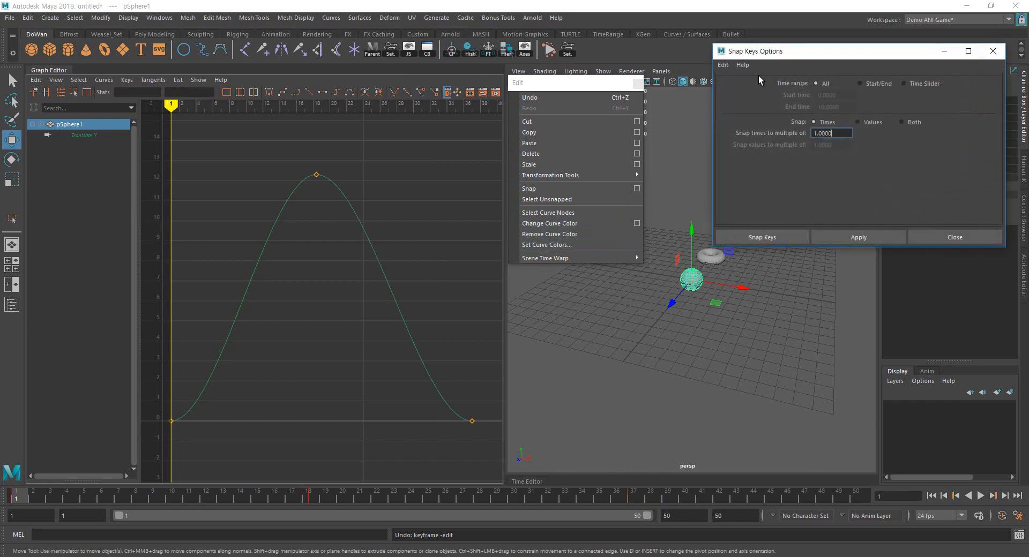
drag(789, 51, 608, 140)
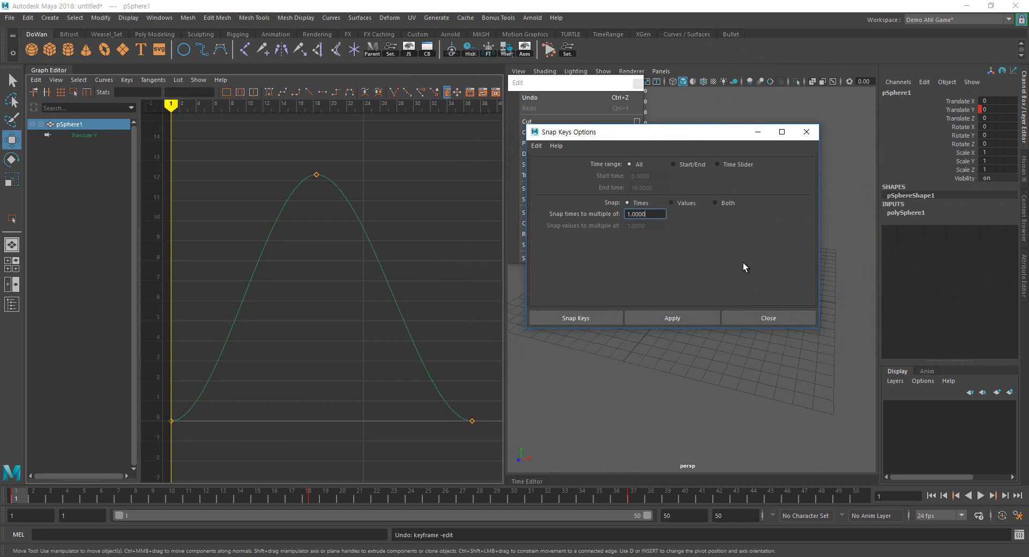
click(659, 319)
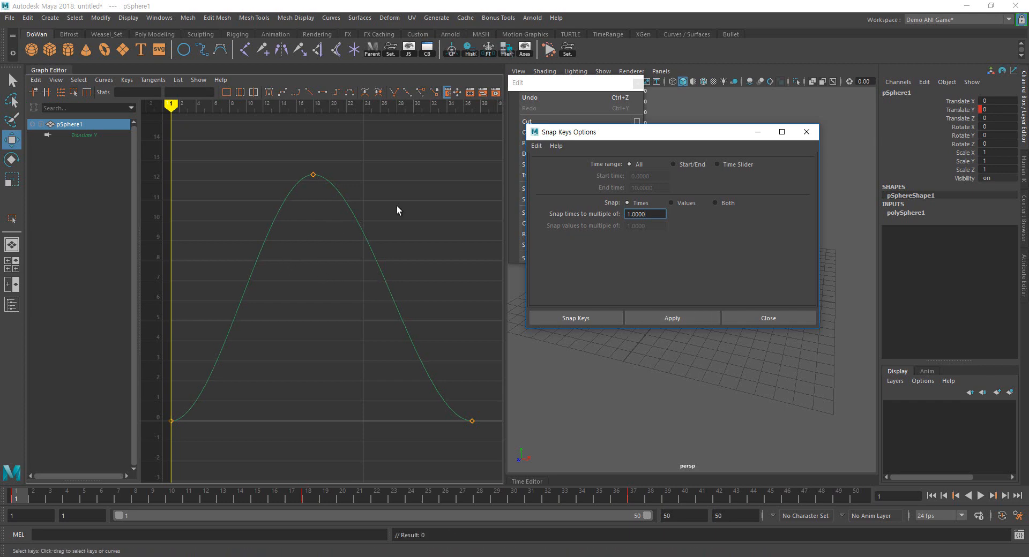
Select the peak key and snap its value to a multiple of 1 with the Snap Keys option set to Values
click(313, 175)
drag(360, 343, 491, 464)
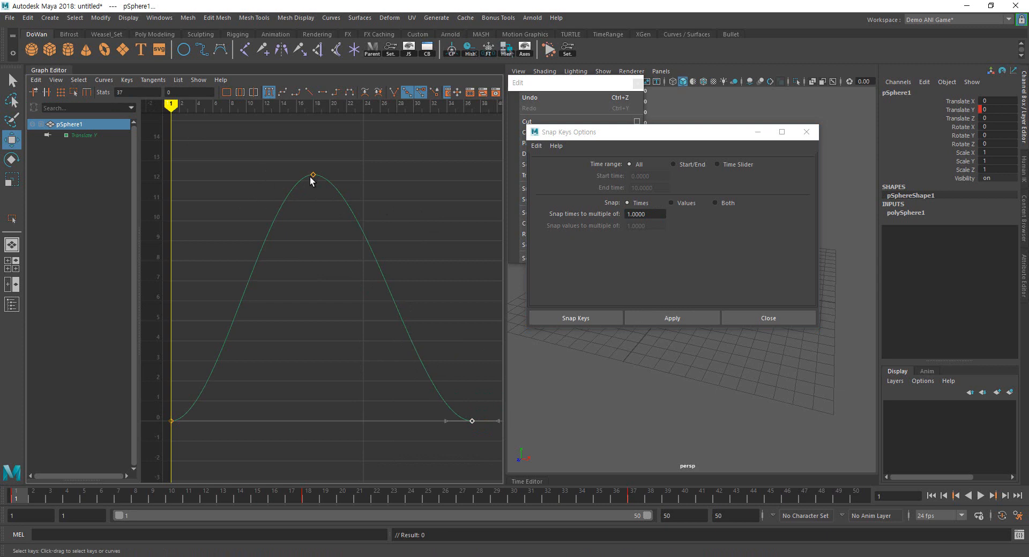
drag(297, 154, 378, 219)
click(686, 202)
click(683, 317)
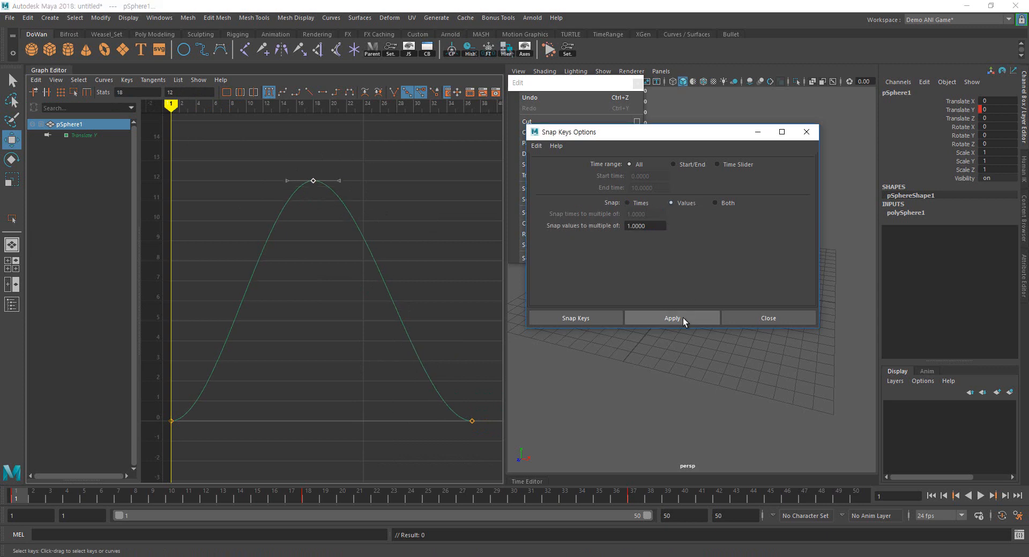
Set the Snap Keys option to Both with the whole curve selected, close the options, and deselect the keys
click(270, 252)
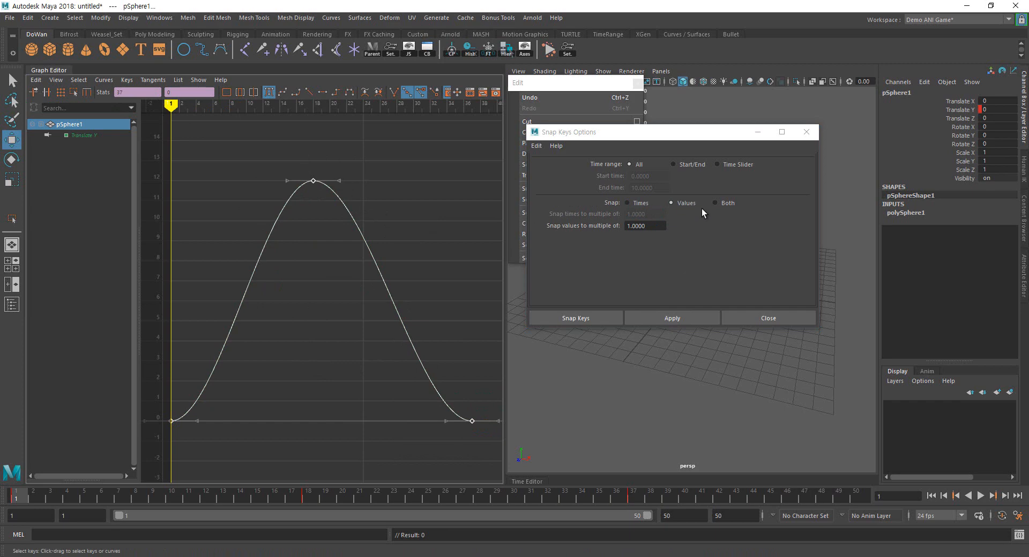
click(721, 203)
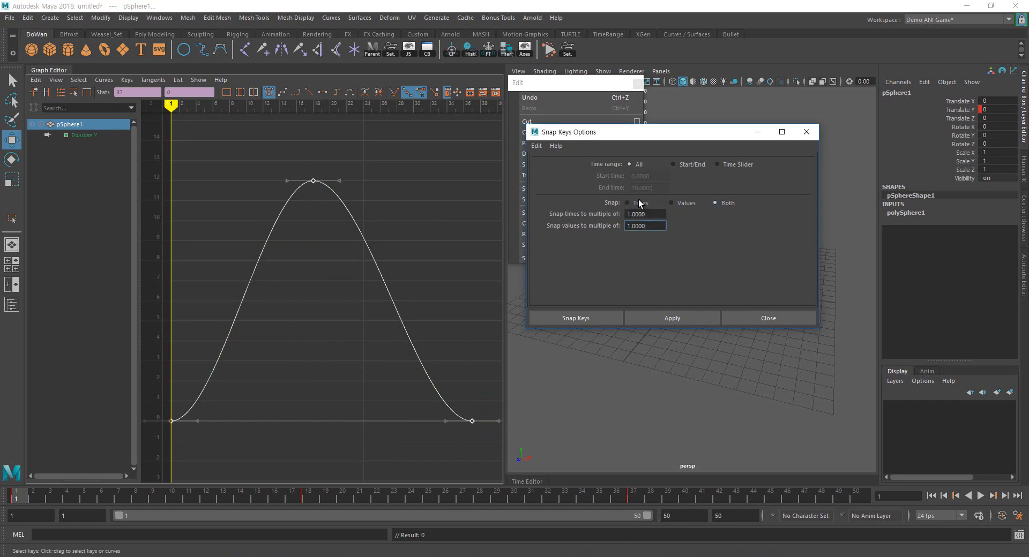
click(760, 320)
click(418, 213)
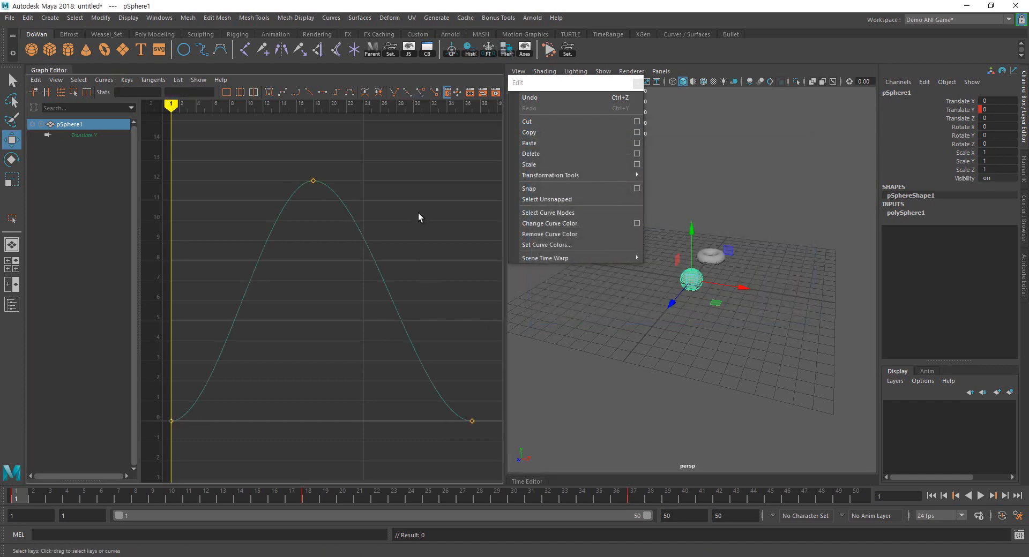
Undo the value and time snapping so that the peak key returns to its unsnapped position
key(ctrl+z)
key(ctrl+z)
key(ctrl+z)
key(ctrl+z)
key(ctrl+z)
key(ctrl+z)
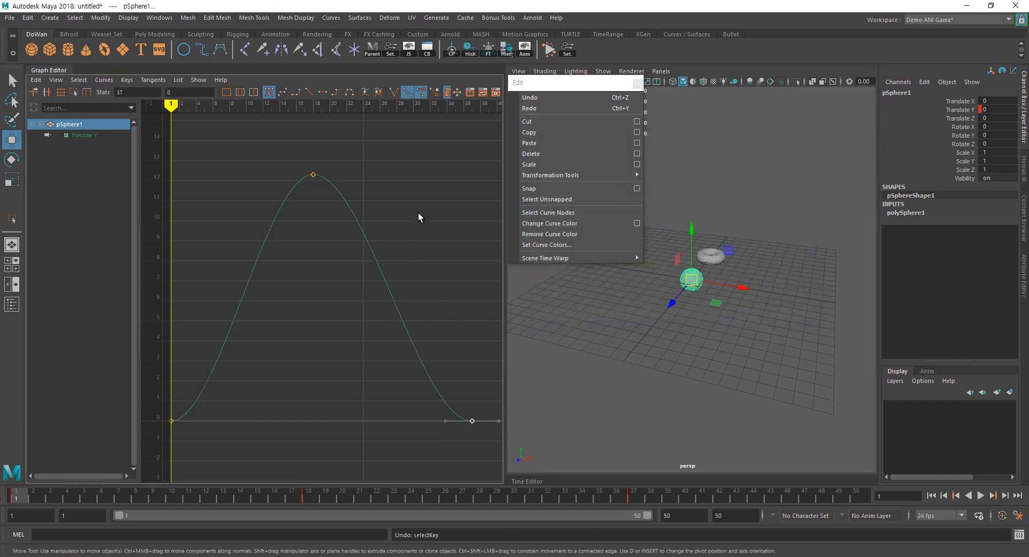
key(ctrl+z)
key(ctrl+z)
key(ctrl+z)
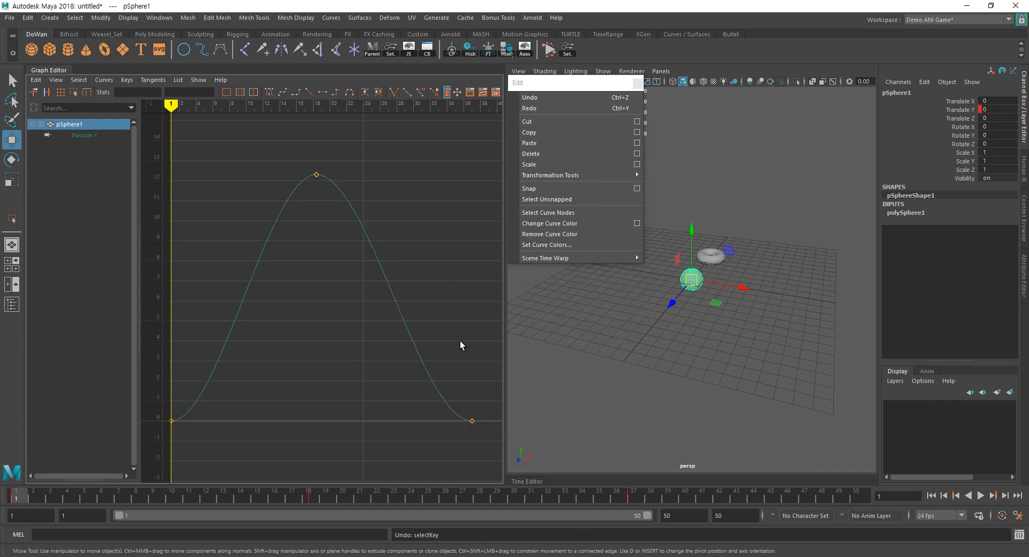
Set the end key's time to frame 37.5 and deselect it
drag(509, 484, 509, 484)
click(140, 90)
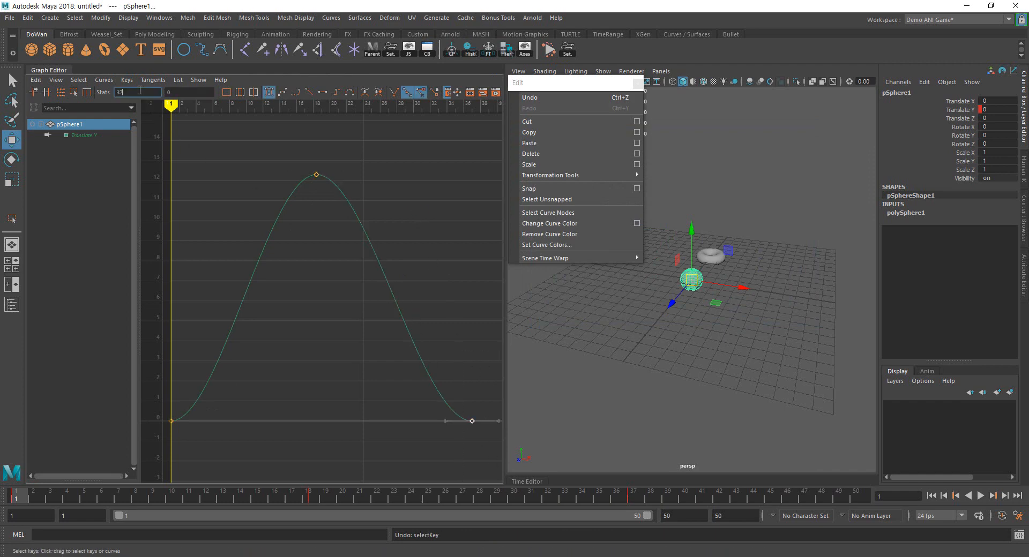
text(.5)
key(Return)
click(165, 372)
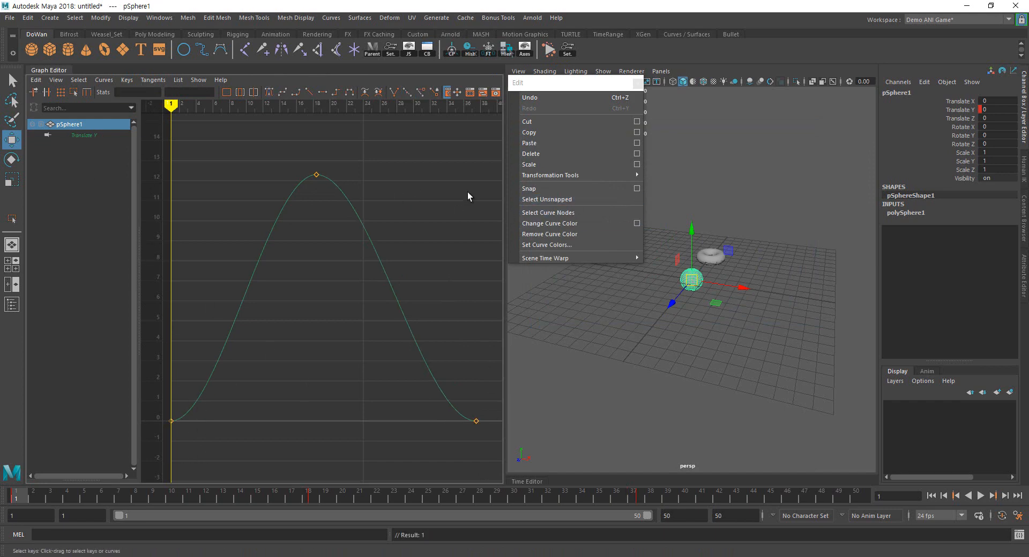
Select the peak key, try Select Unsnapped, and run it again with no keys selected to pick the curve's off-frame keys
drag(277, 166, 323, 192)
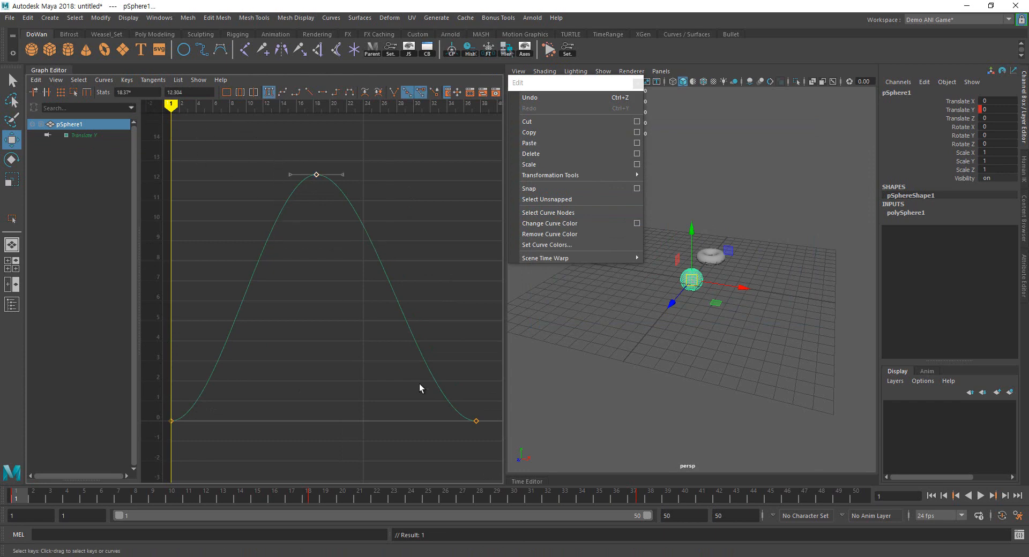
click(580, 200)
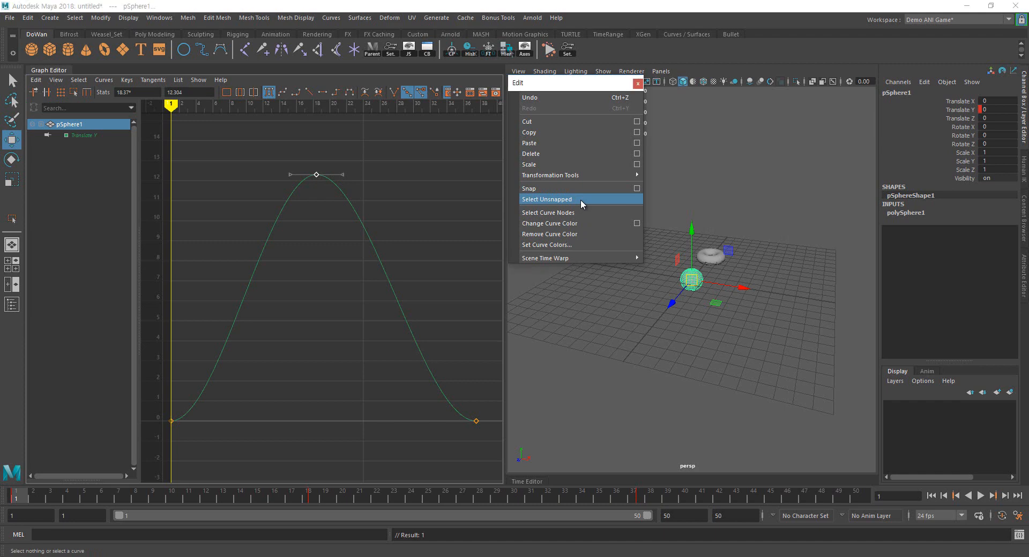
click(355, 290)
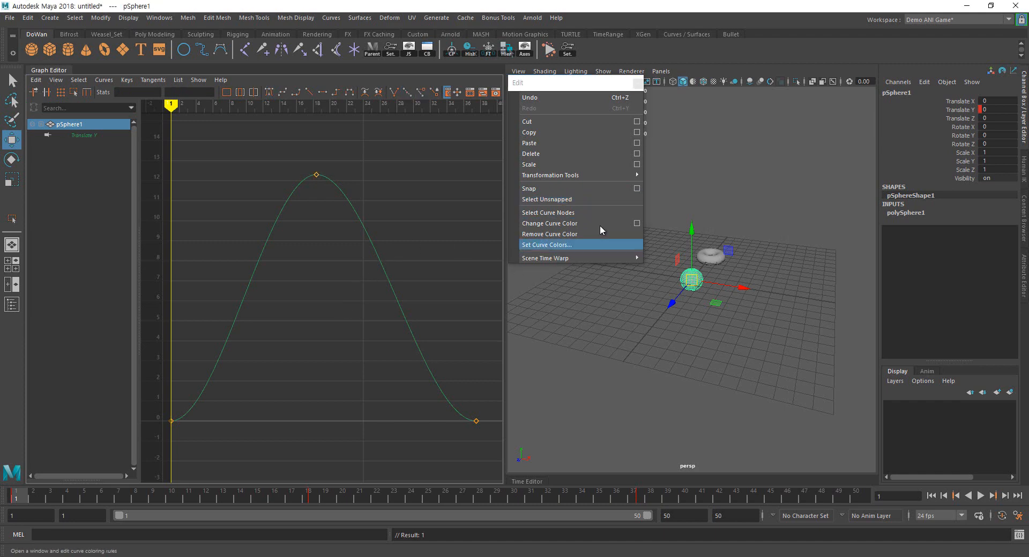
click(563, 200)
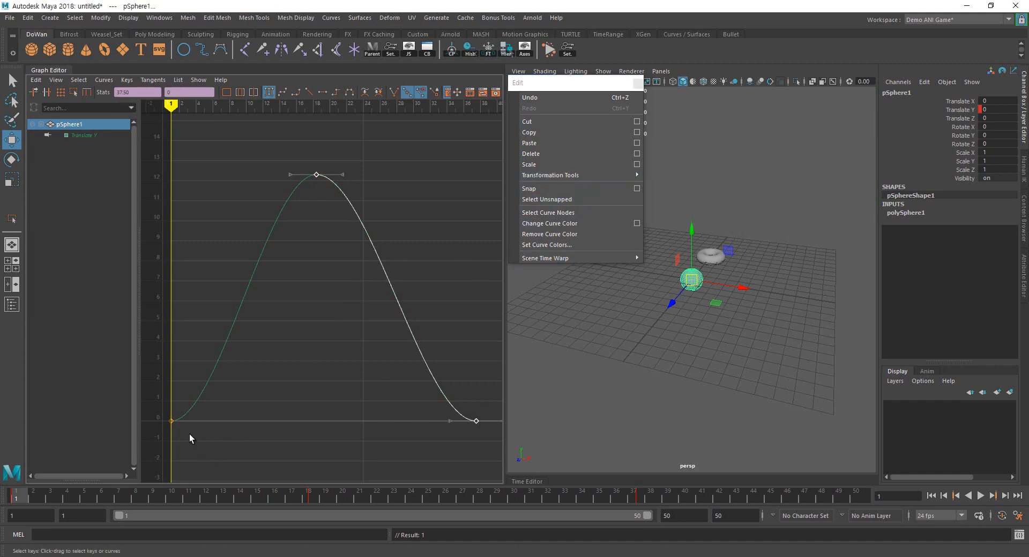
Select the first key, replace it with the end key in the selection, and run Select Unsnapped
click(171, 421)
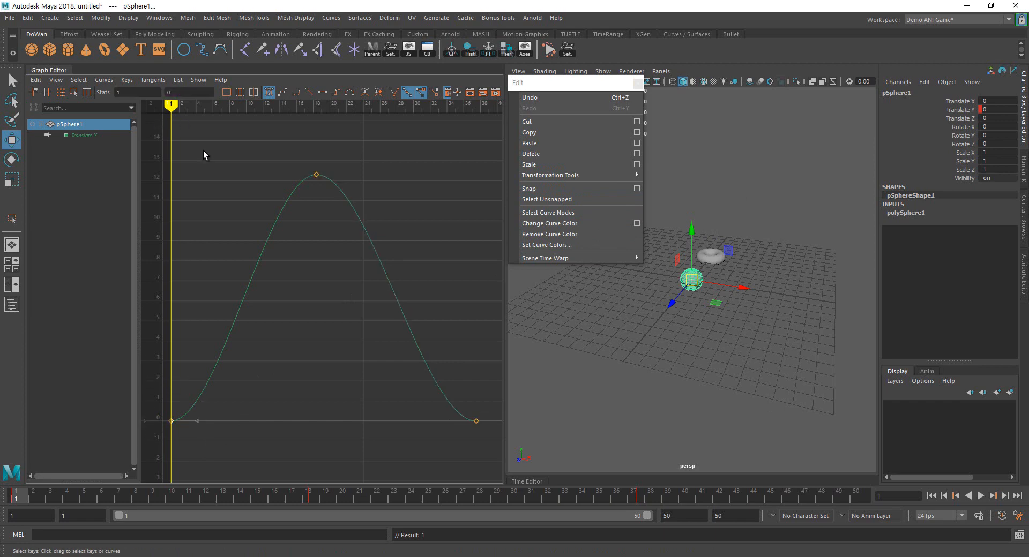
drag(395, 363, 479, 461)
click(547, 200)
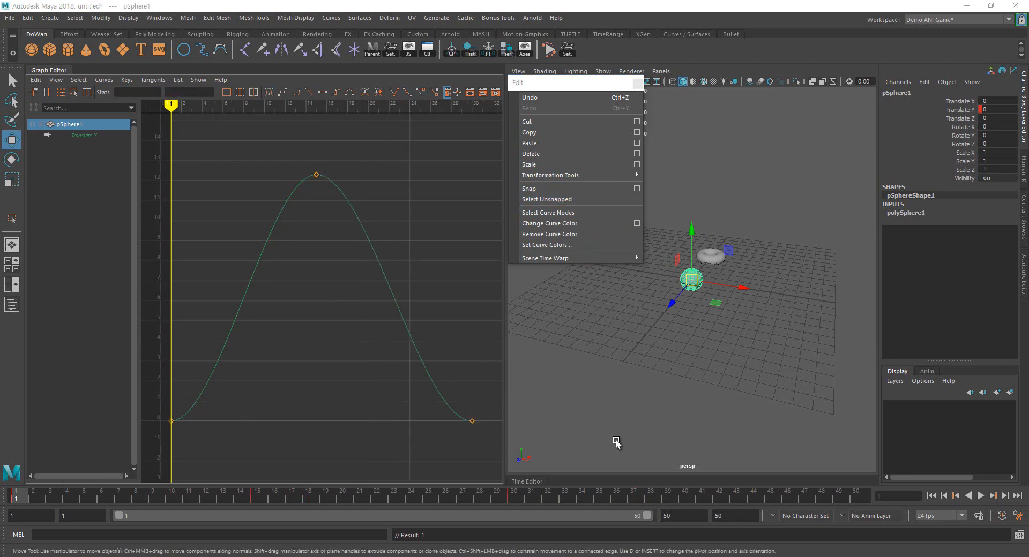
Reselect the sphere and try Select Curve Nodes with no keys selected, then run it again with the whole curve selected
click(617, 443)
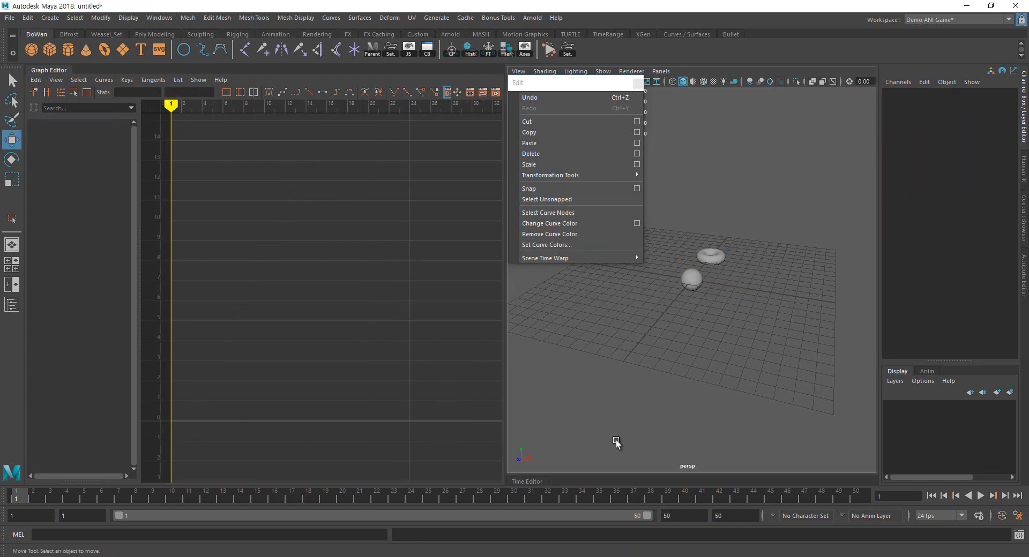
click(692, 280)
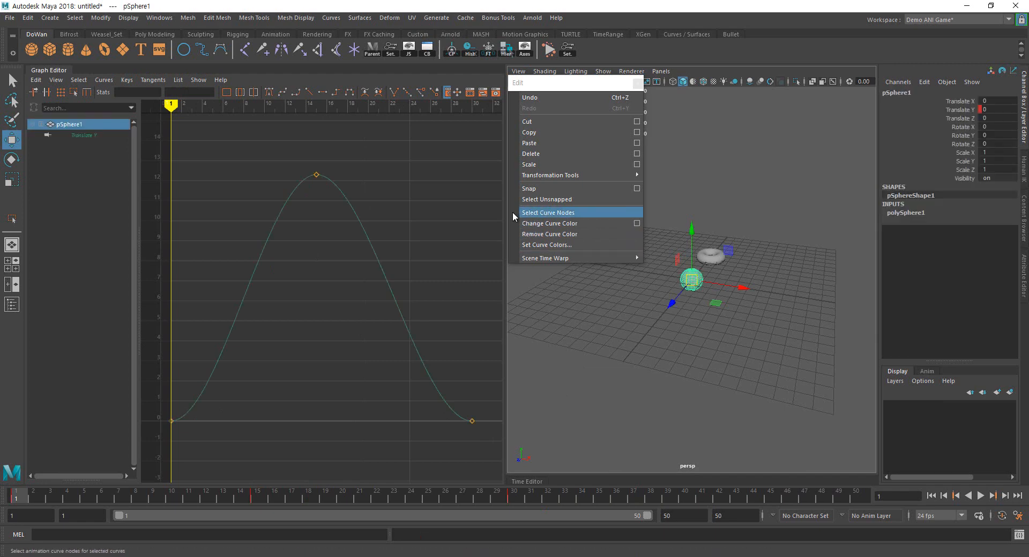
click(573, 214)
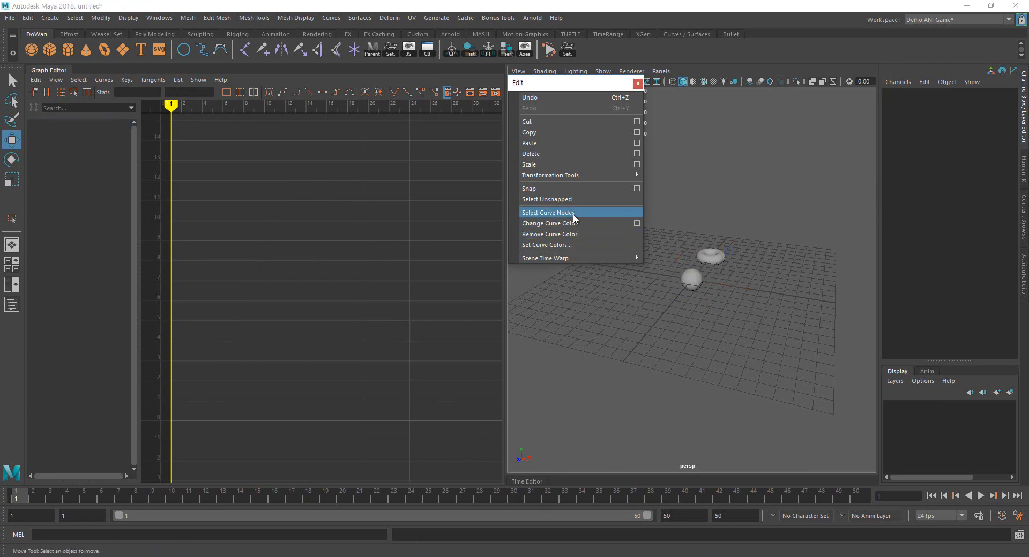
click(688, 277)
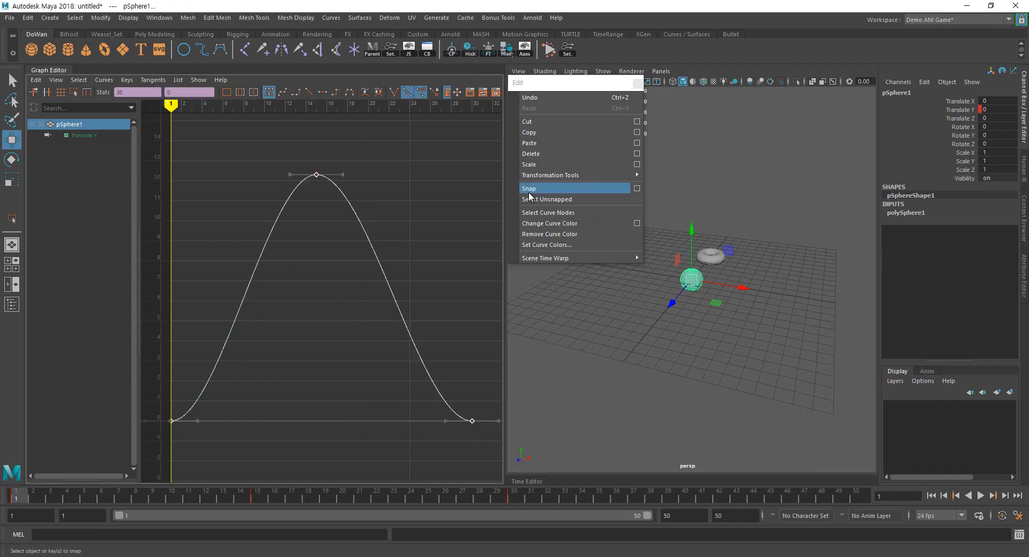
click(573, 213)
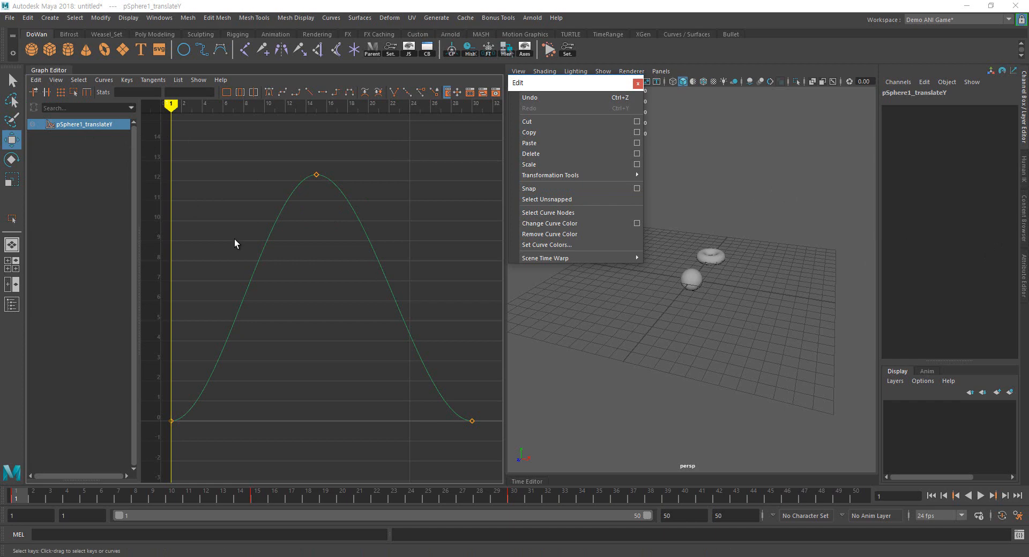
Reselect the sphere, open the Change Curve Color options, and move the window clear of the viewport
click(663, 330)
click(690, 279)
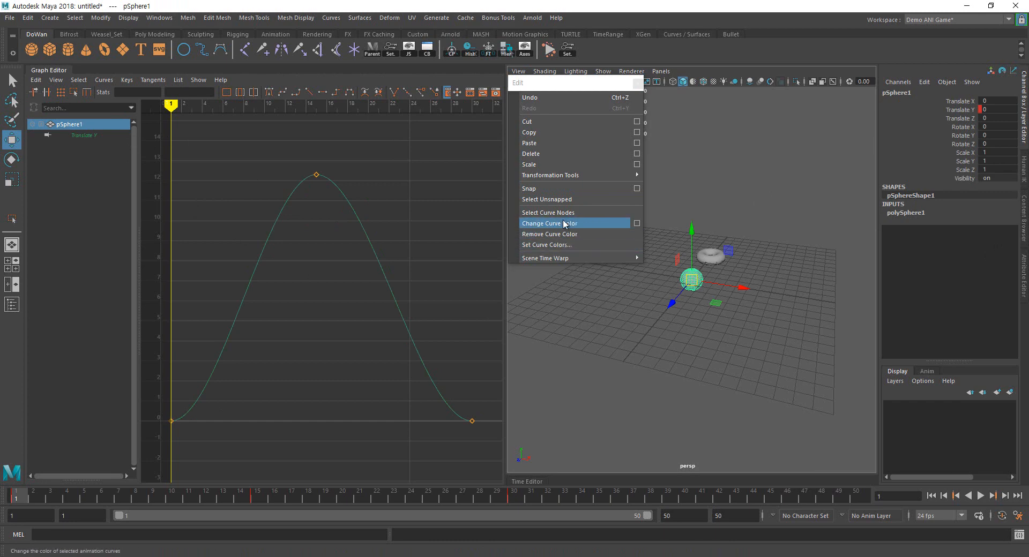
click(638, 224)
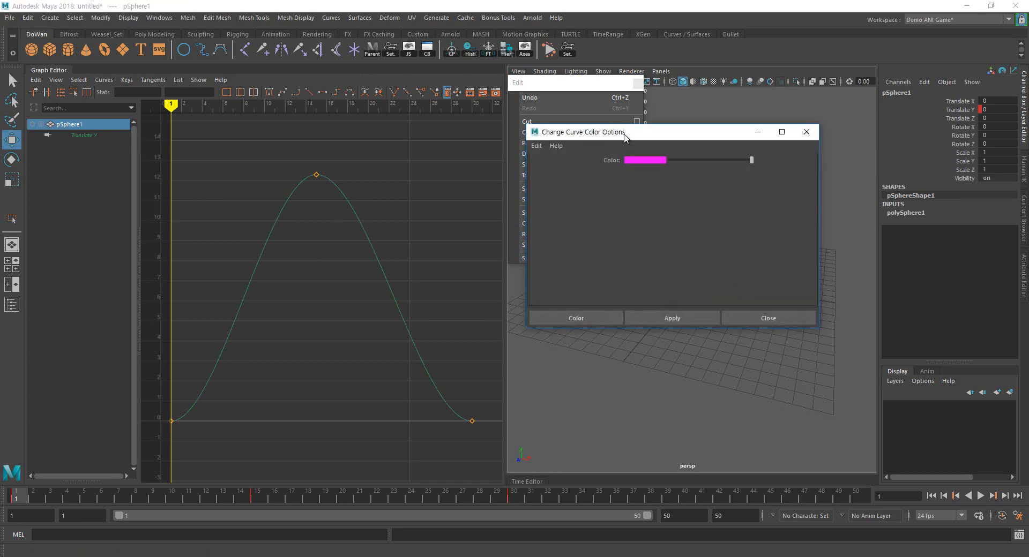
drag(627, 134, 570, 128)
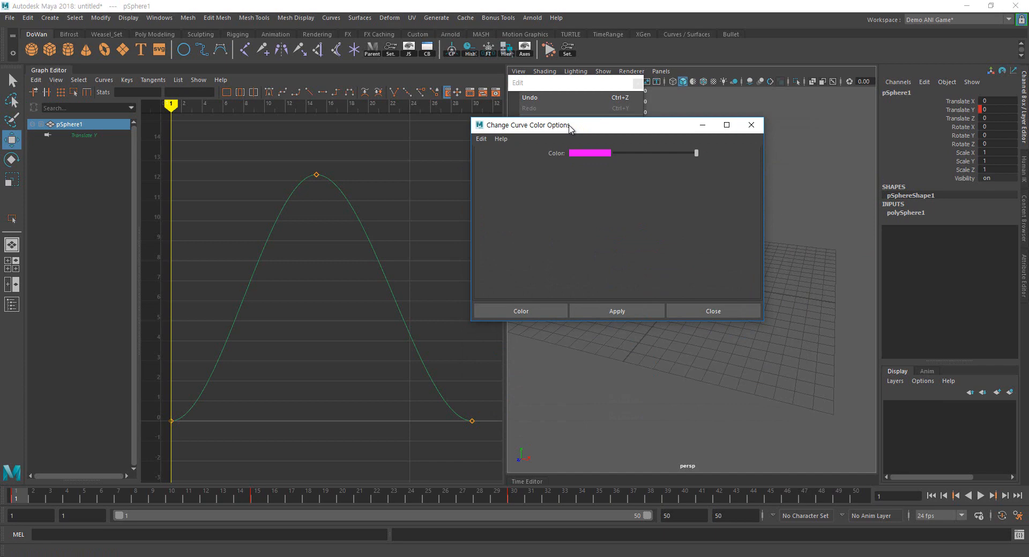
drag(600, 129, 499, 127)
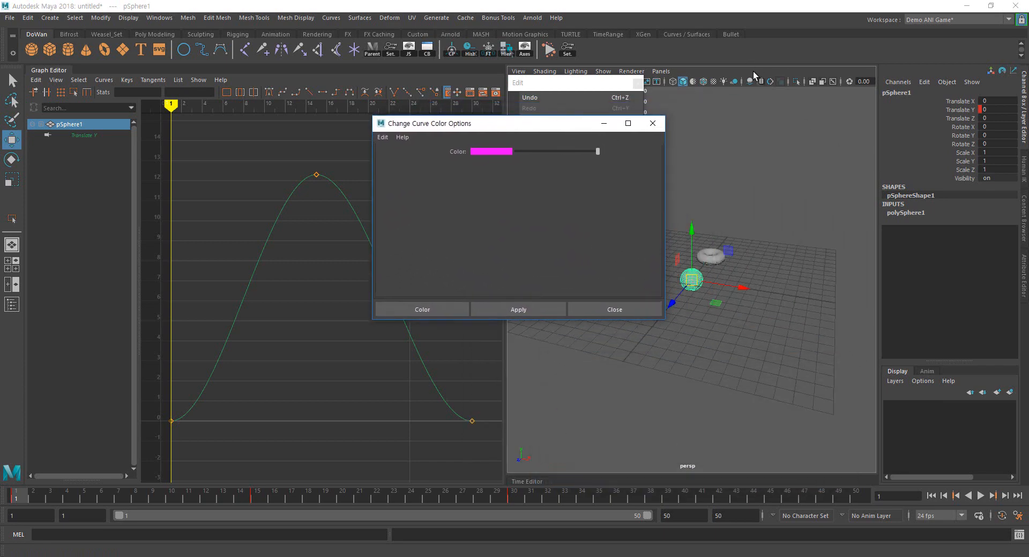
Set keys on all of the sphere's channels at frame 1 and isolate the Translate Y curve
key(s)
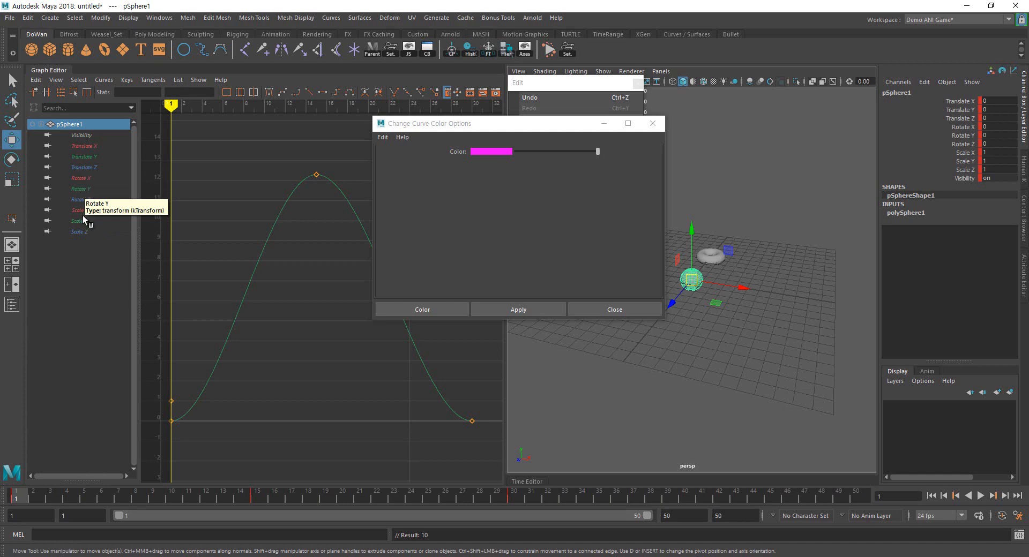
click(91, 135)
click(89, 155)
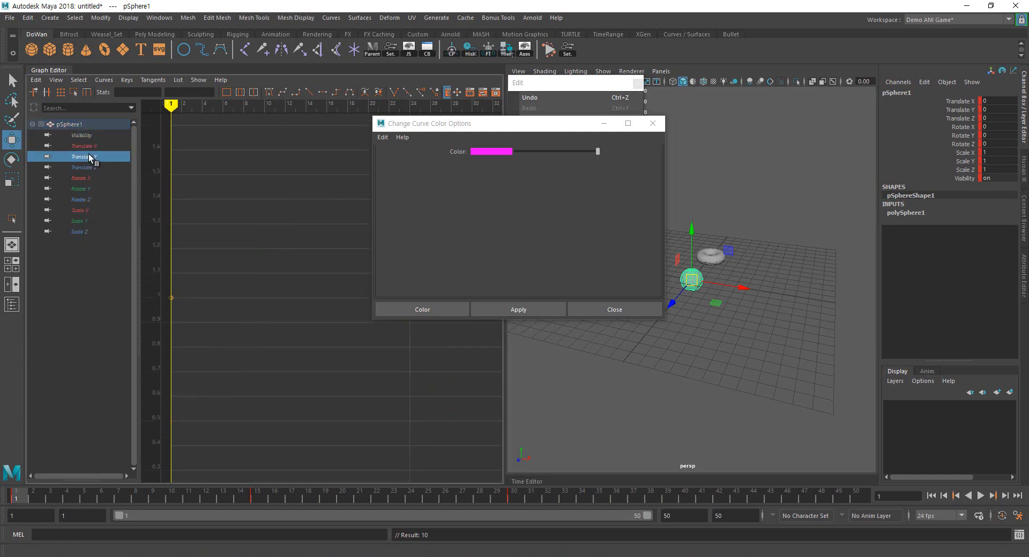
Apply magenta to the whole Translate Y curve with Change Curve Color, show all the sphere's channels, and close the options
click(246, 247)
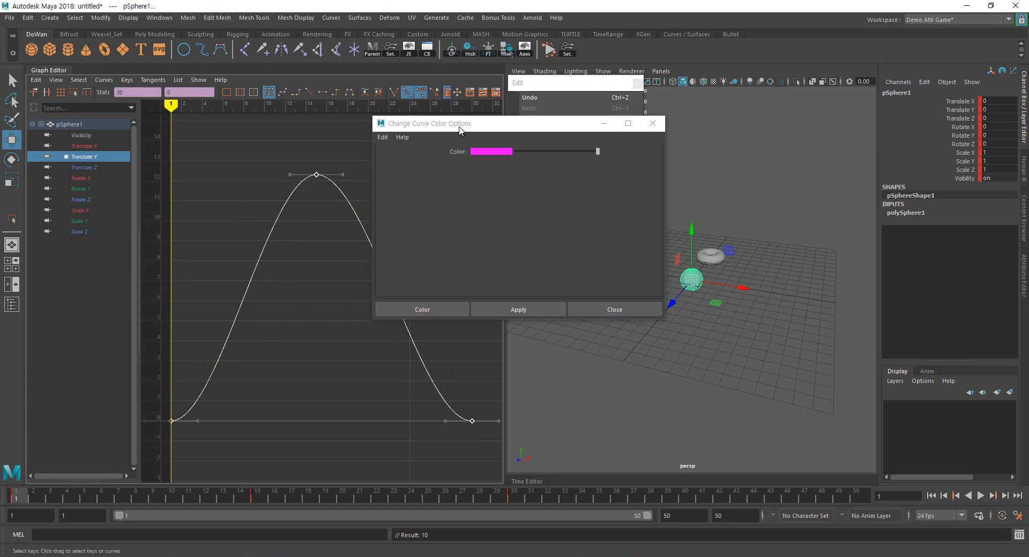
drag(490, 126, 646, 181)
drag(753, 207, 718, 208)
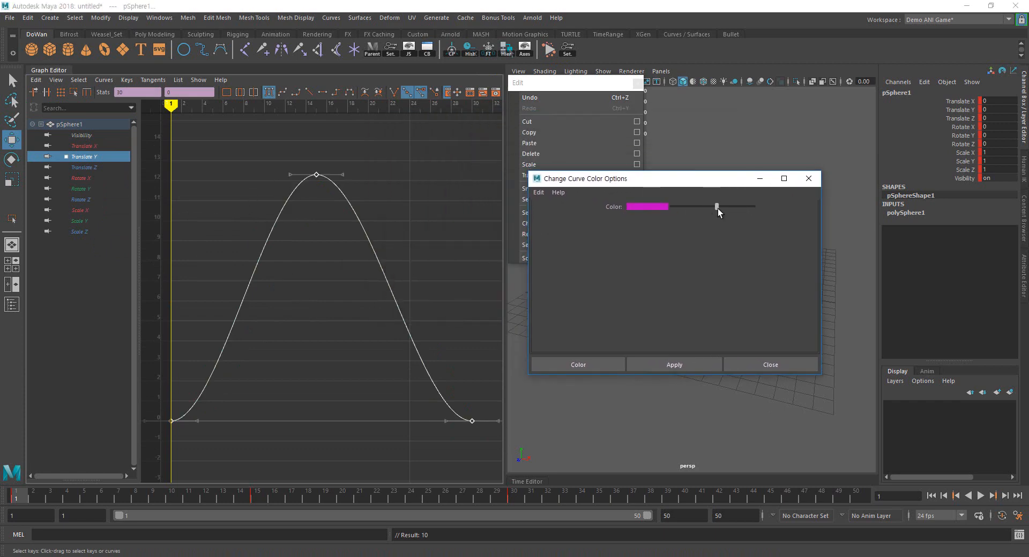
click(658, 209)
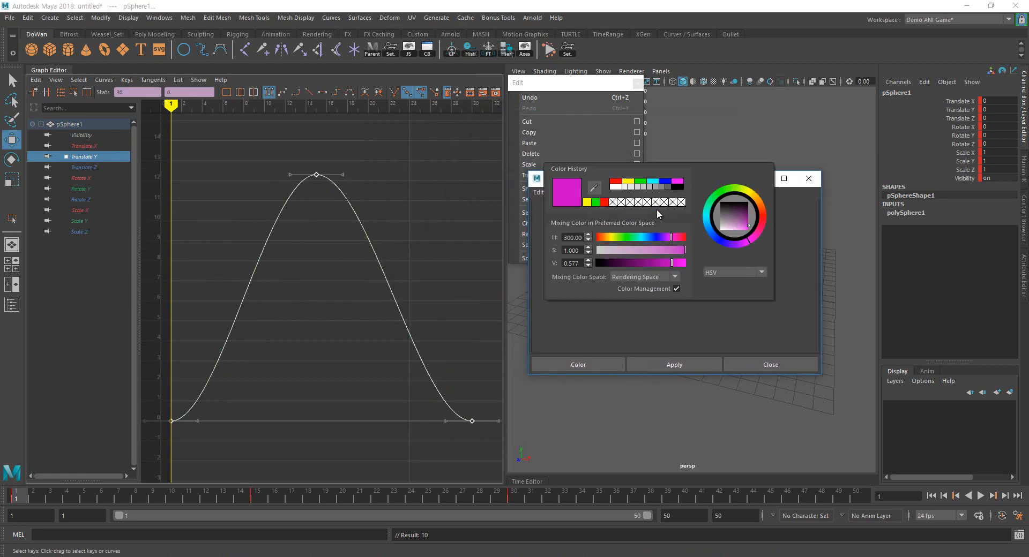
click(681, 181)
click(680, 364)
click(361, 265)
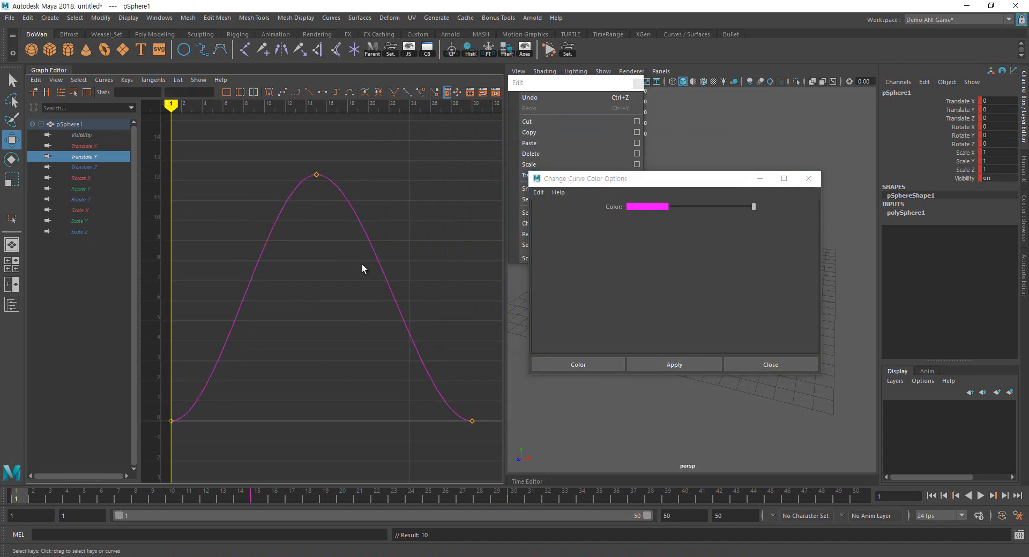
click(74, 167)
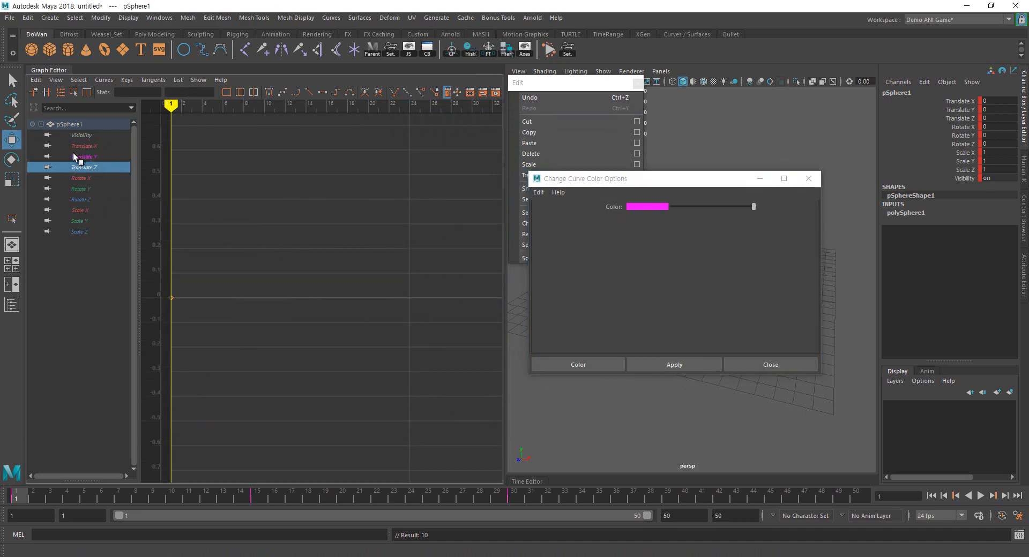
click(85, 125)
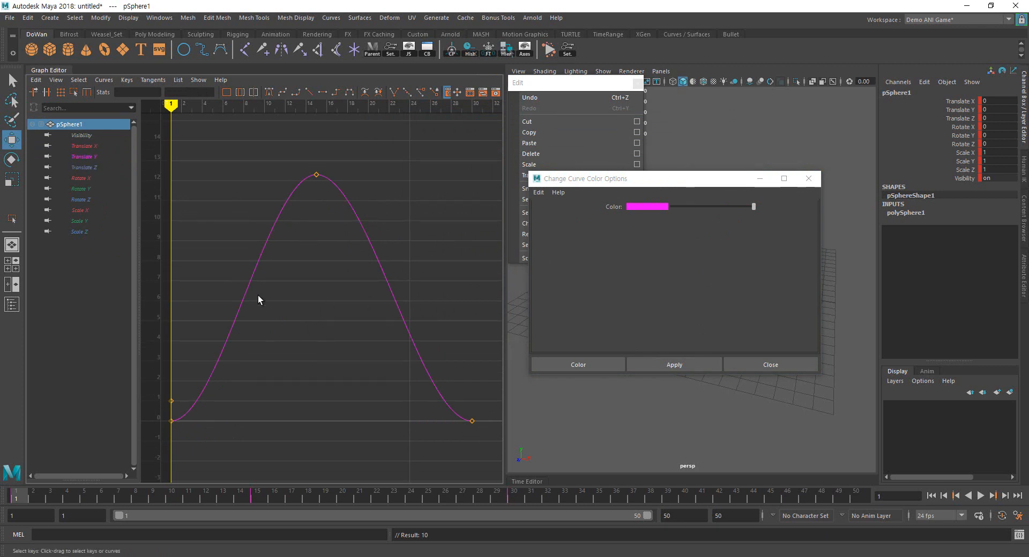
click(808, 179)
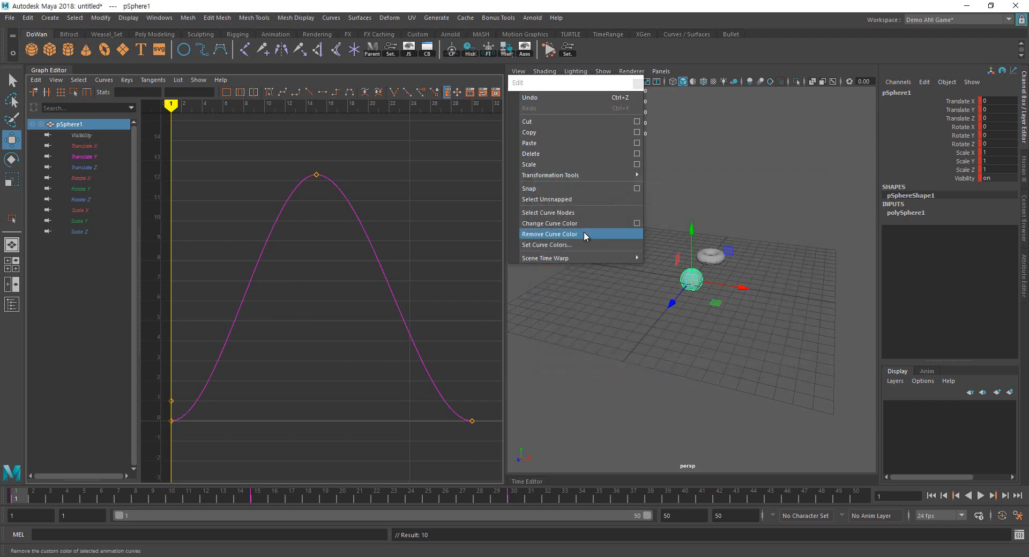
Remove the custom color from the Translate Y curve and show all of the sphere's channels again
click(83, 156)
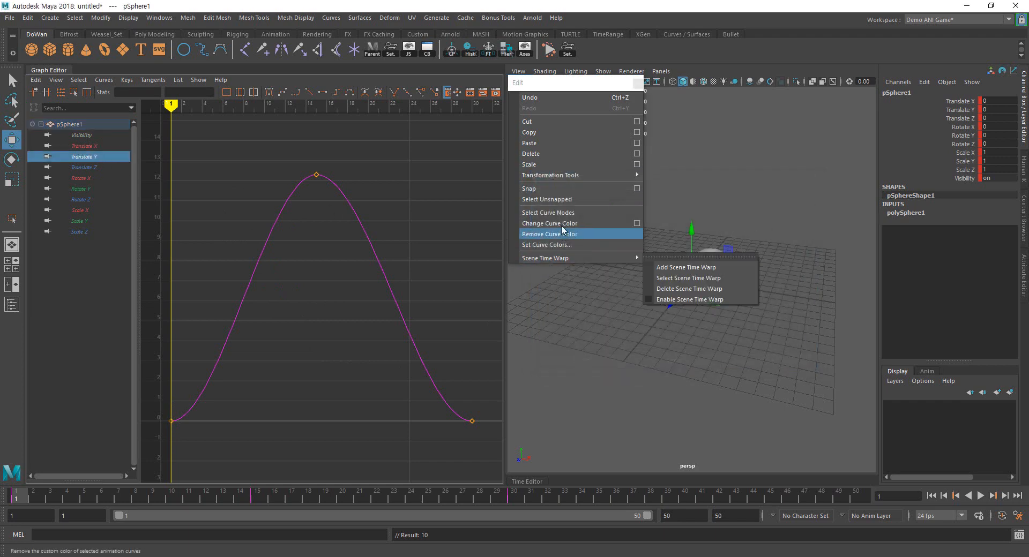
click(583, 235)
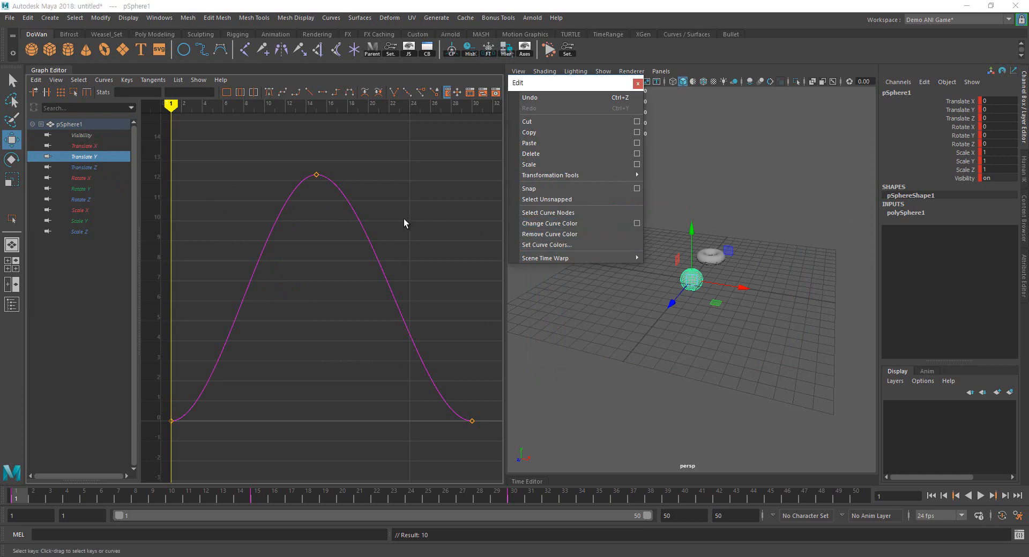
click(559, 236)
click(264, 174)
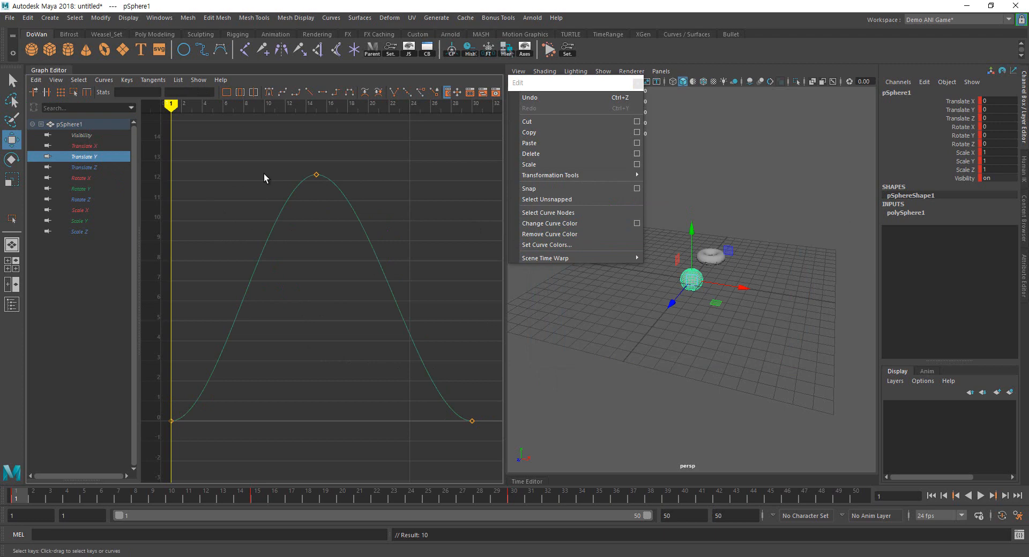
click(82, 124)
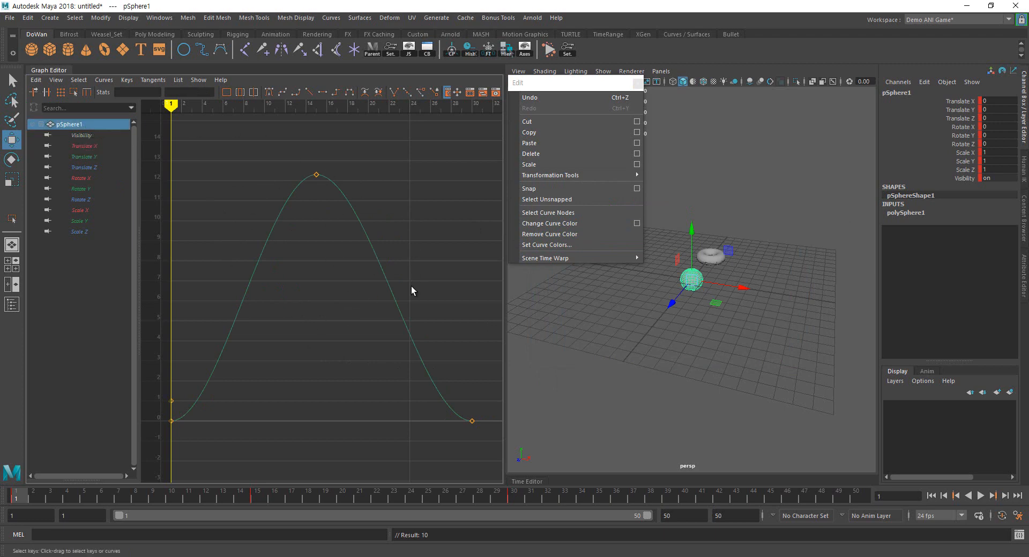
Open the Set Curve Colors rules and set the rotateX curve color to blue
click(561, 245)
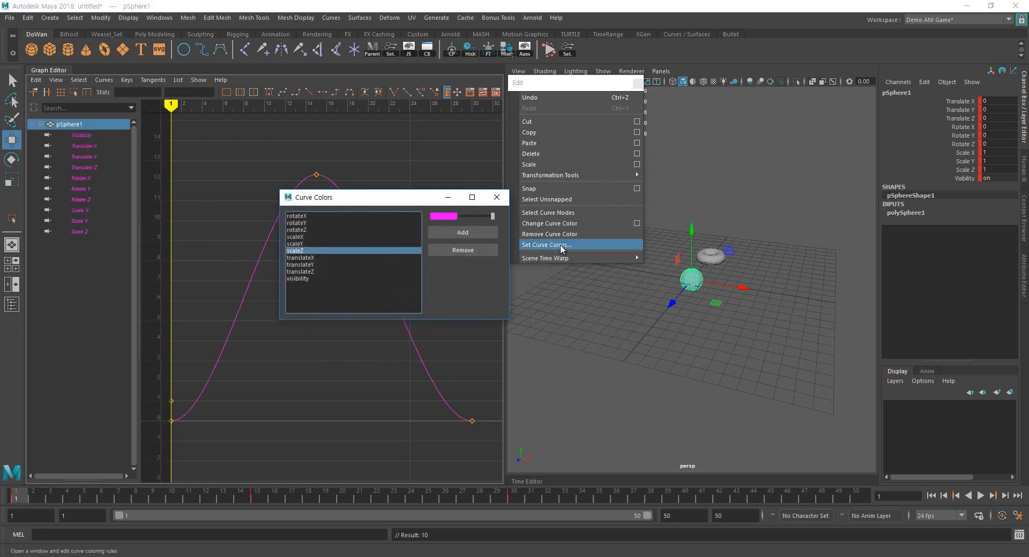
drag(411, 202, 566, 171)
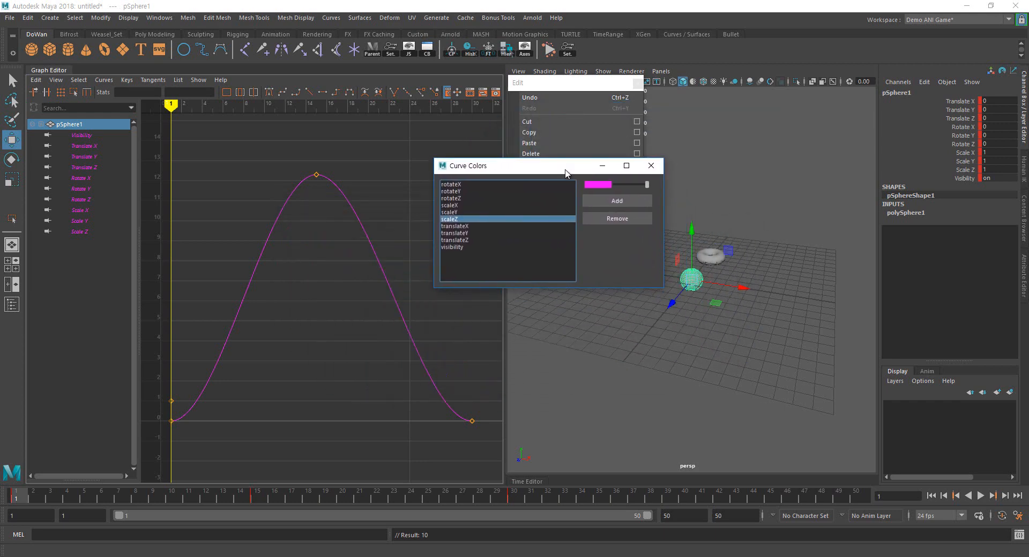
click(462, 185)
click(599, 185)
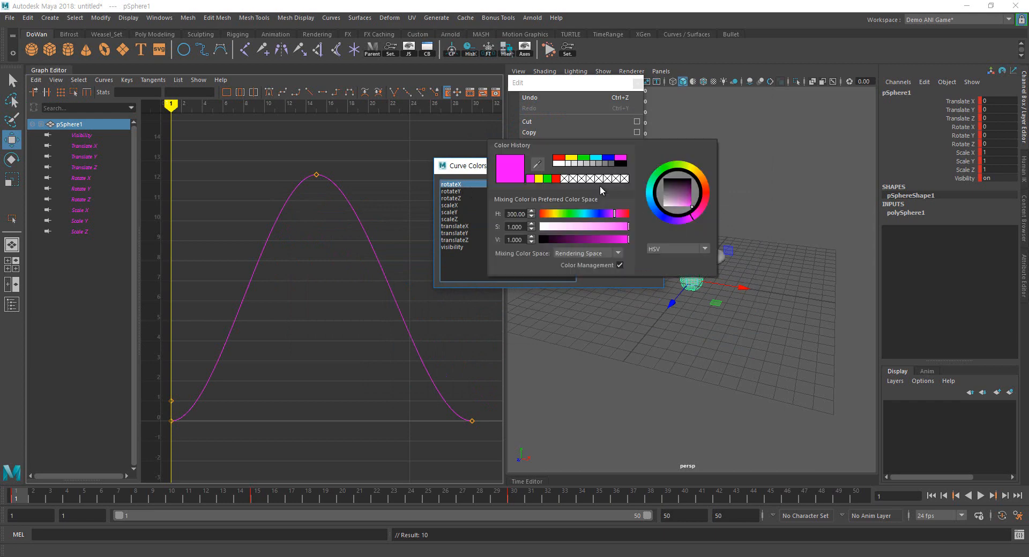
click(613, 161)
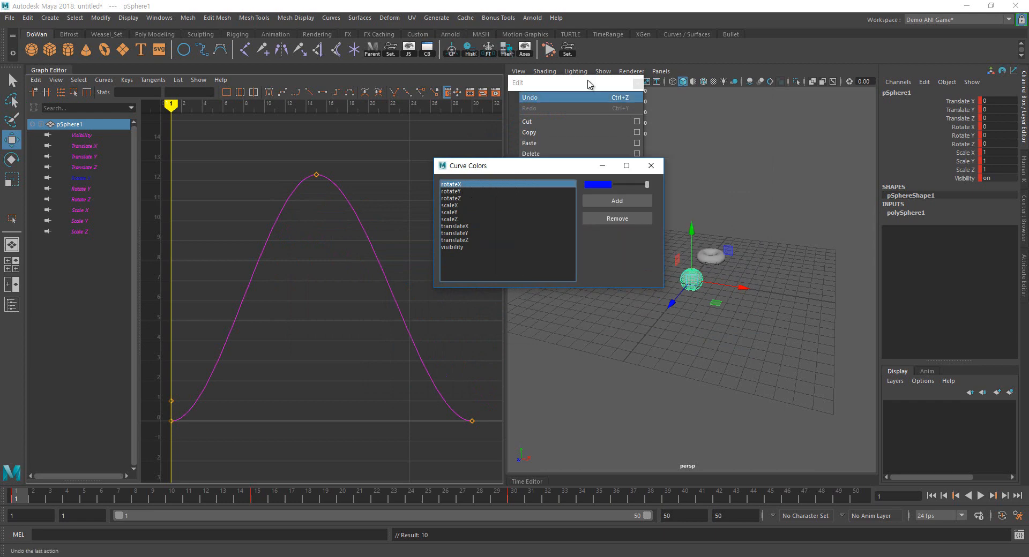
click(609, 200)
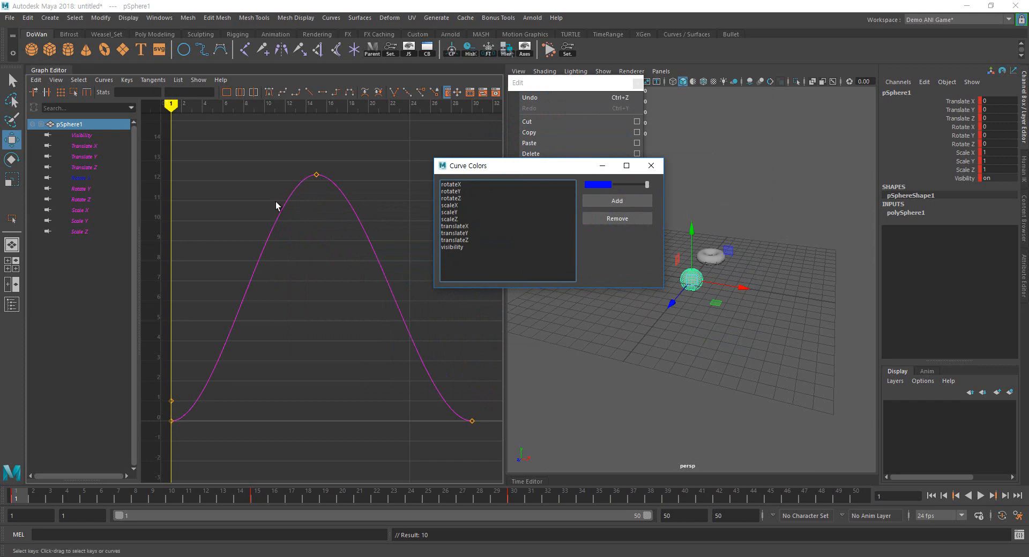
Set the scaleX curve color to yellow in the curve color rules
click(450, 205)
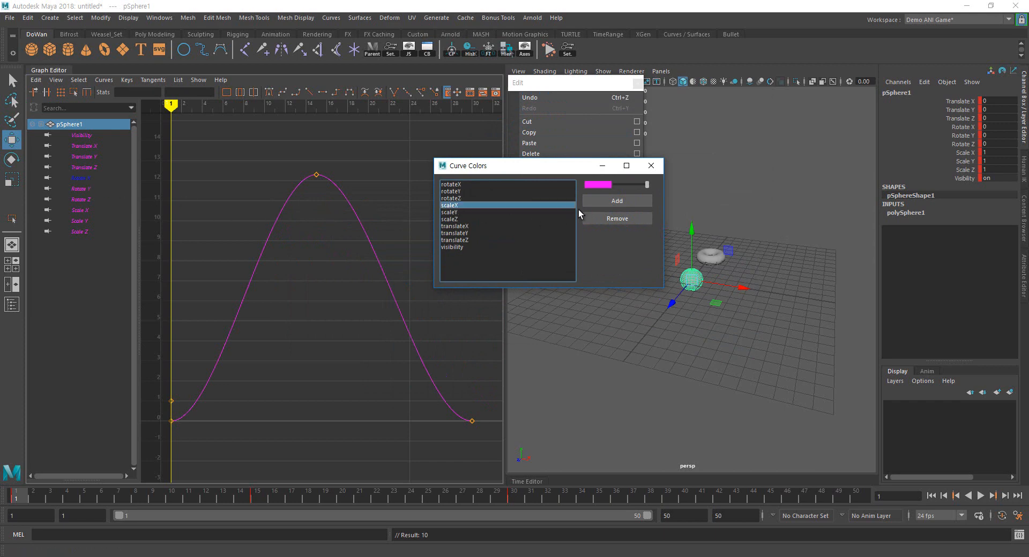
click(601, 185)
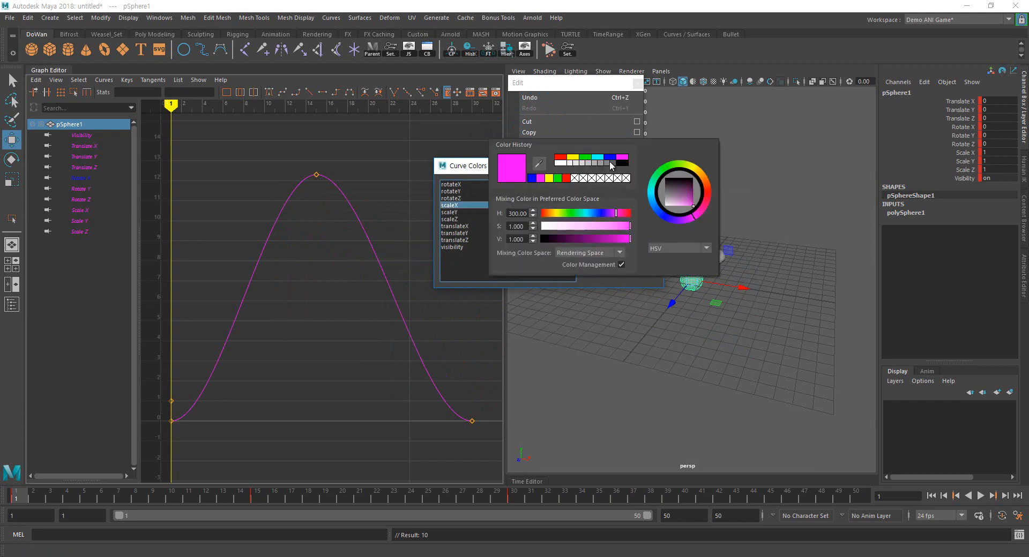
click(572, 157)
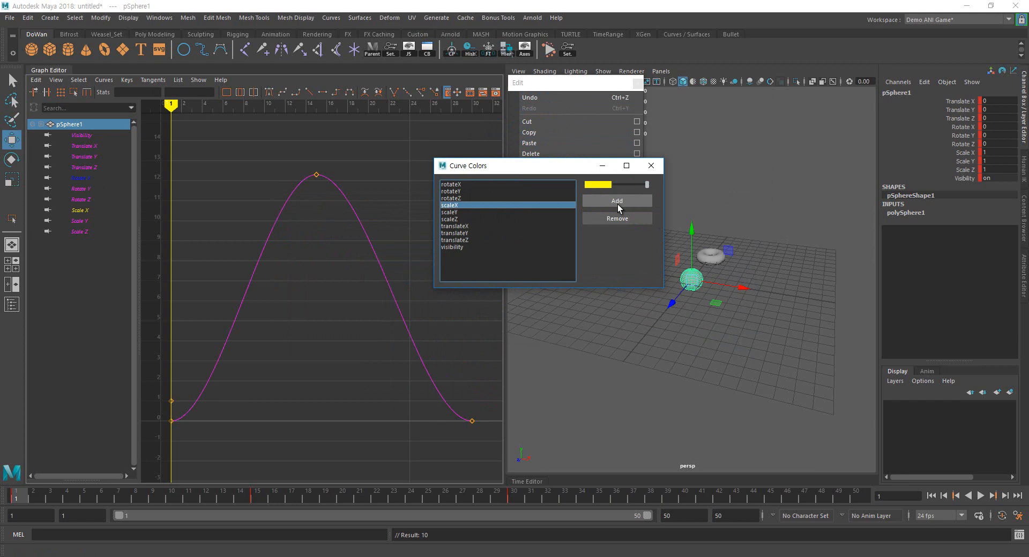
Remove every curve color rule from rotateX through visibility and close the Curve Colors window
click(448, 185)
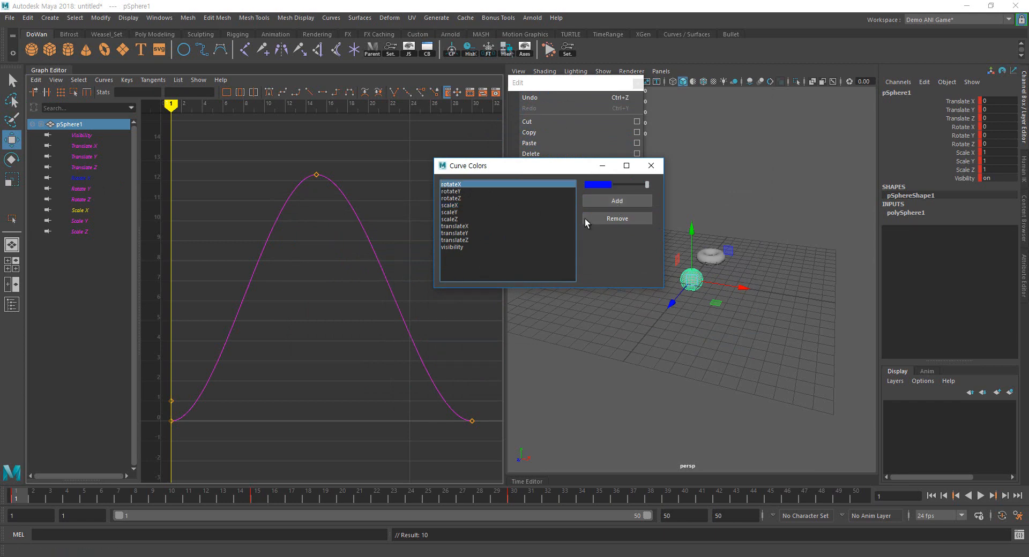
click(610, 216)
click(610, 216)
click(610, 216)
click(609, 216)
click(609, 216)
click(610, 216)
click(609, 216)
click(609, 216)
click(609, 216)
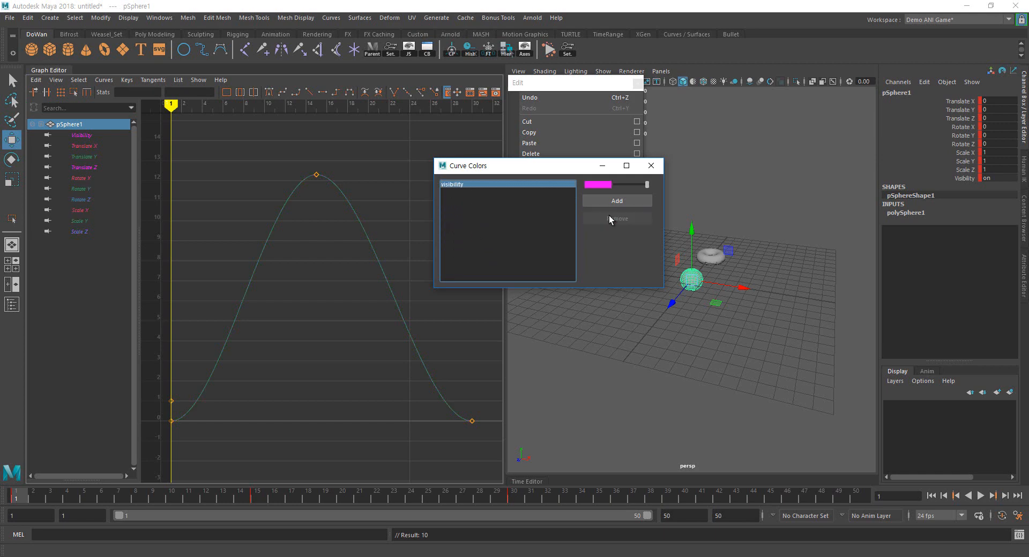
click(609, 216)
click(651, 166)
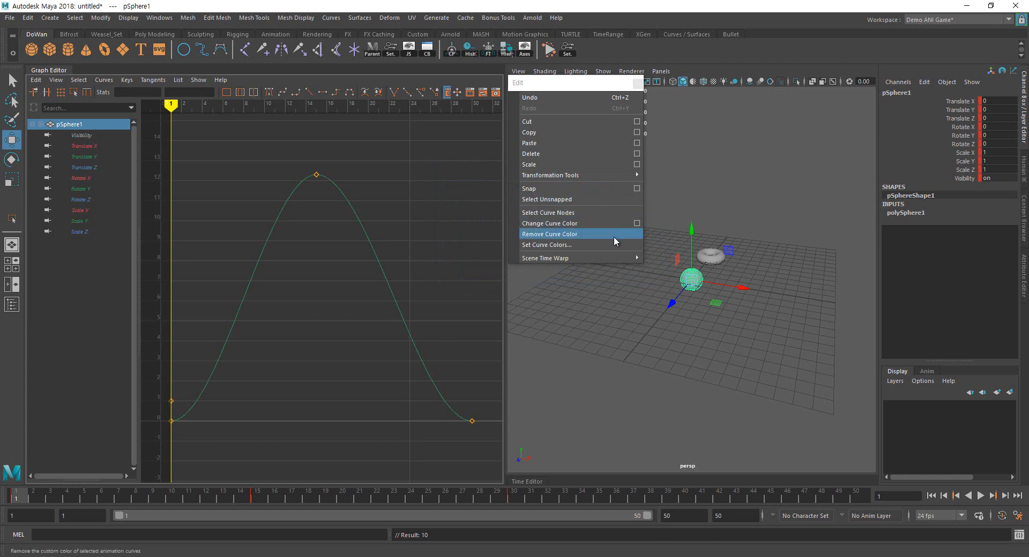
Deselect the sphere, then detach the Scene Time Warp submenu and place it directly below the detached Edit menu
click(785, 412)
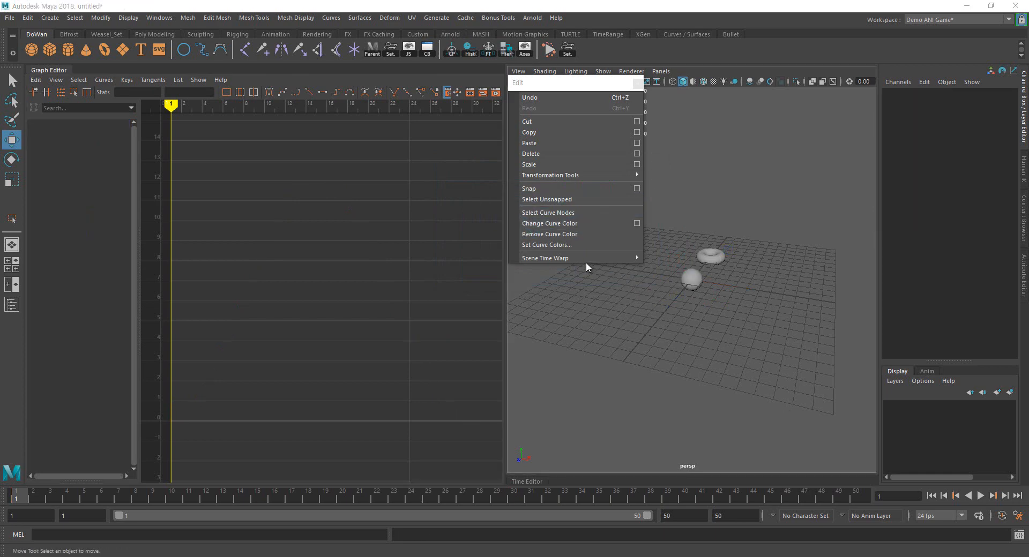
mouse_move(577, 259)
click(650, 256)
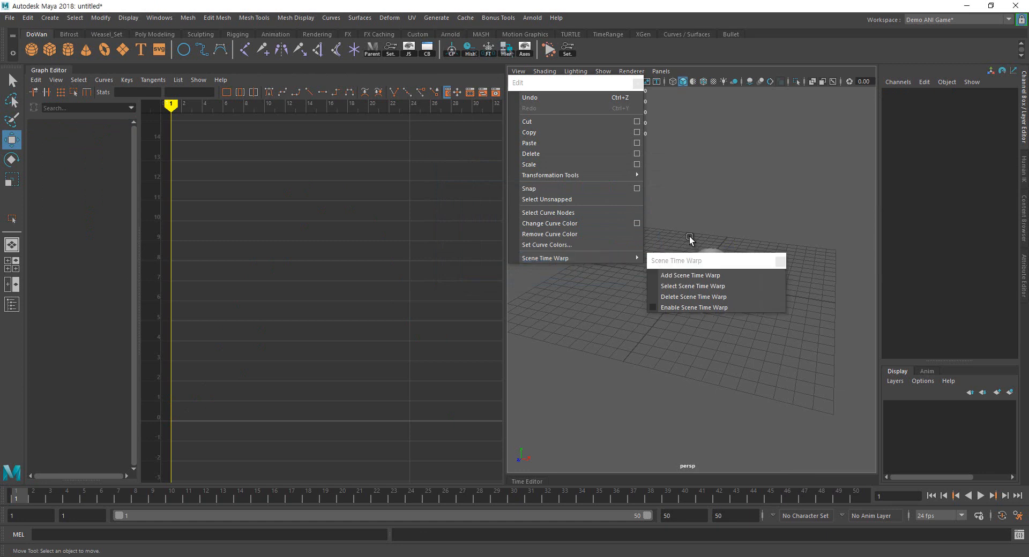
drag(669, 259, 545, 279)
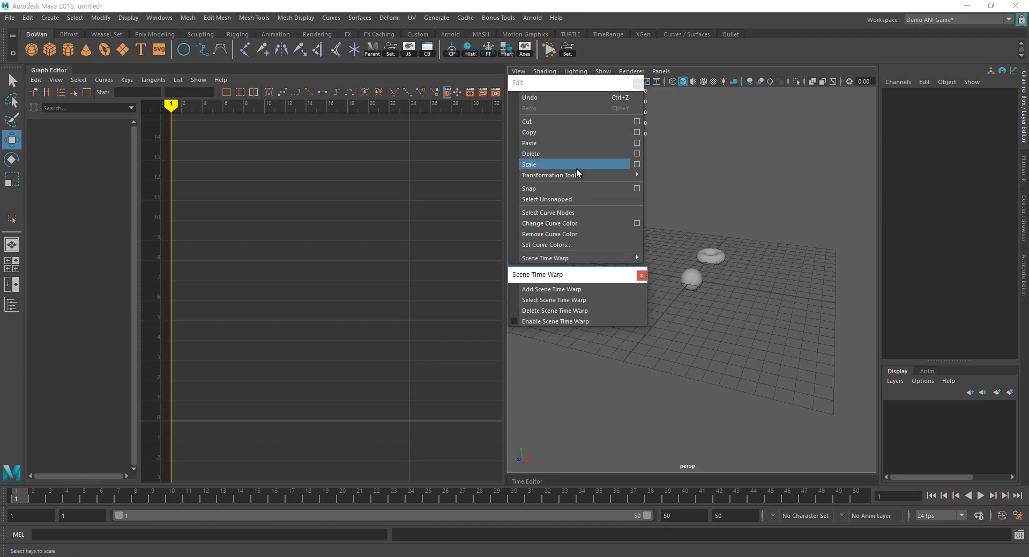
mouse_move(577, 172)
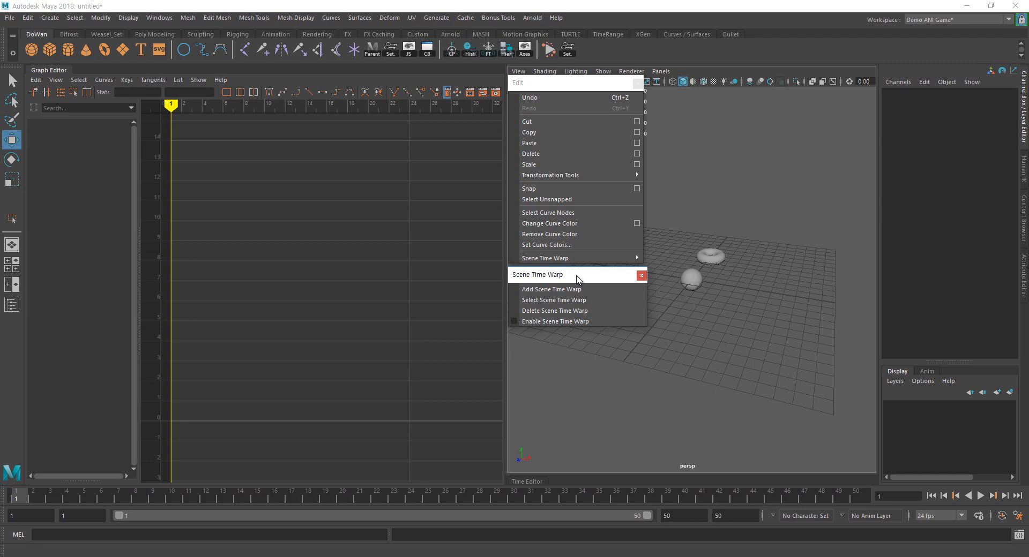
Inspect the animation curves of the sphere and the torus, then play the scene with nothing selected
click(697, 280)
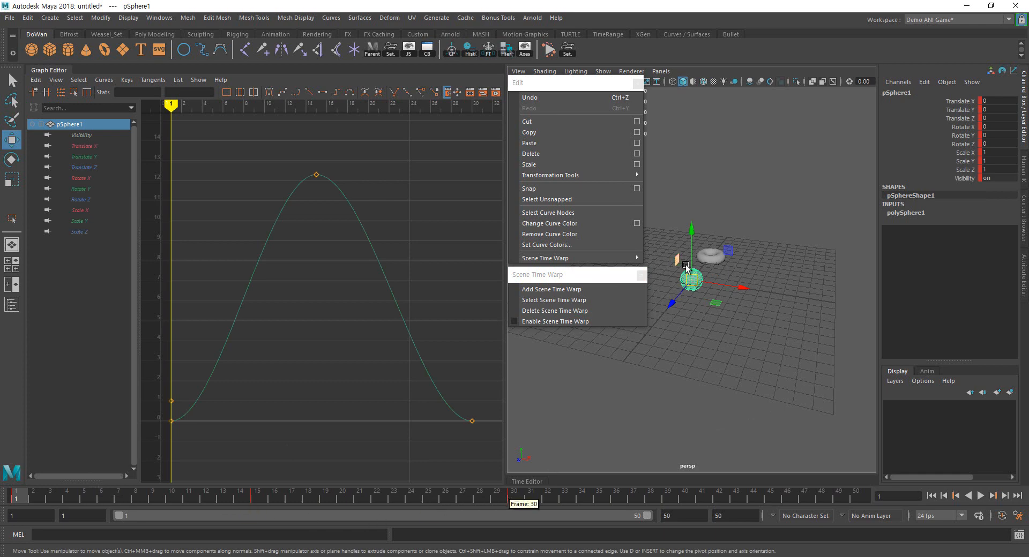
click(713, 258)
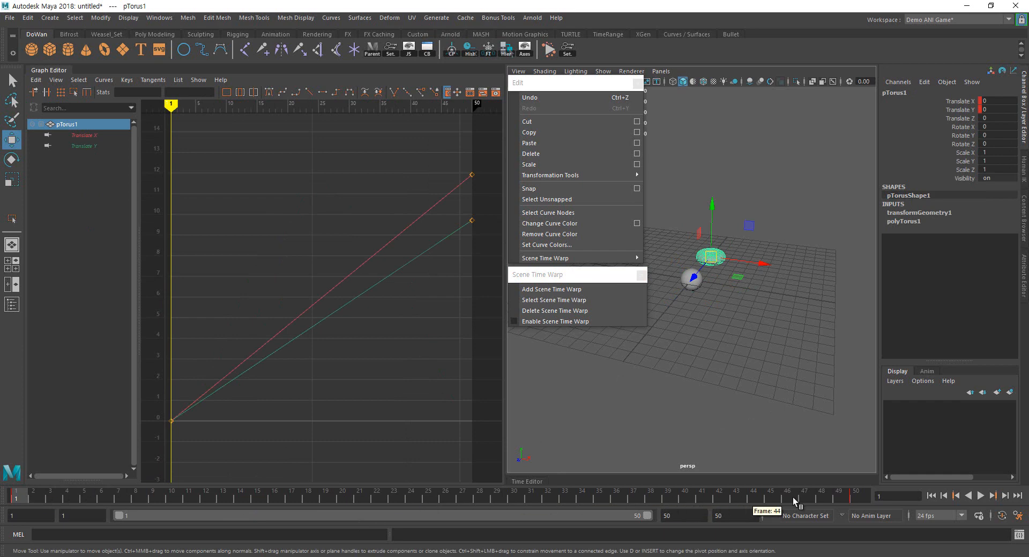
click(799, 455)
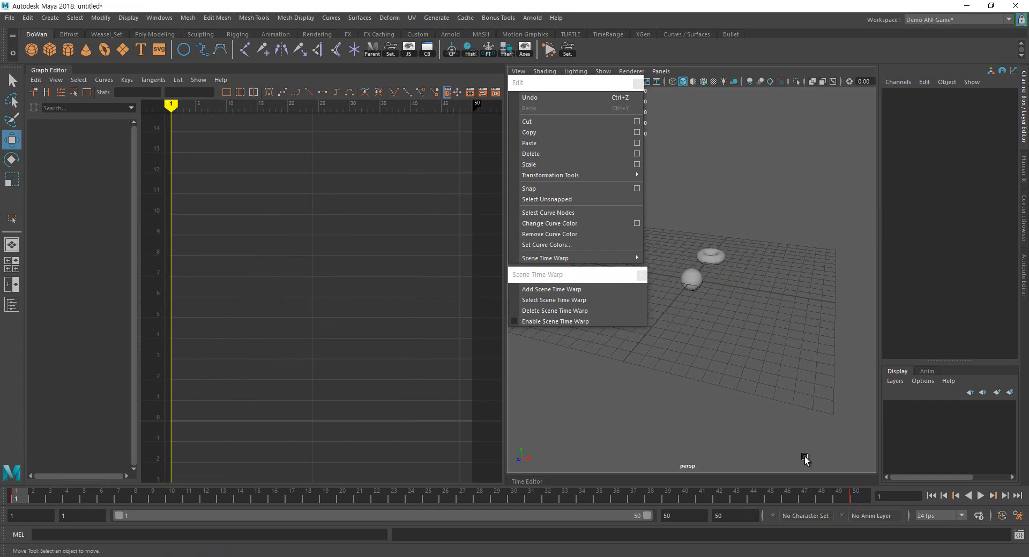
key(alt+v)
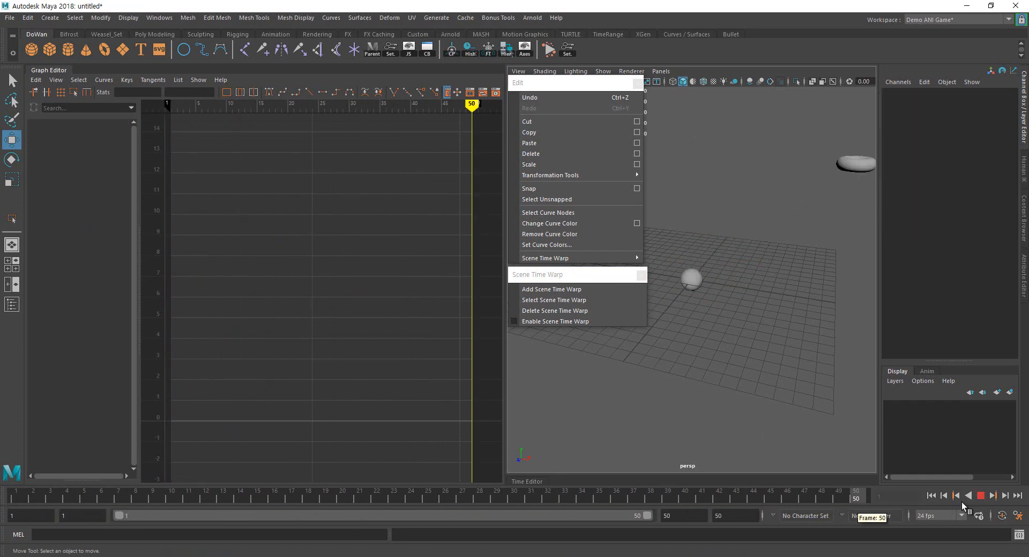
key(alt+v)
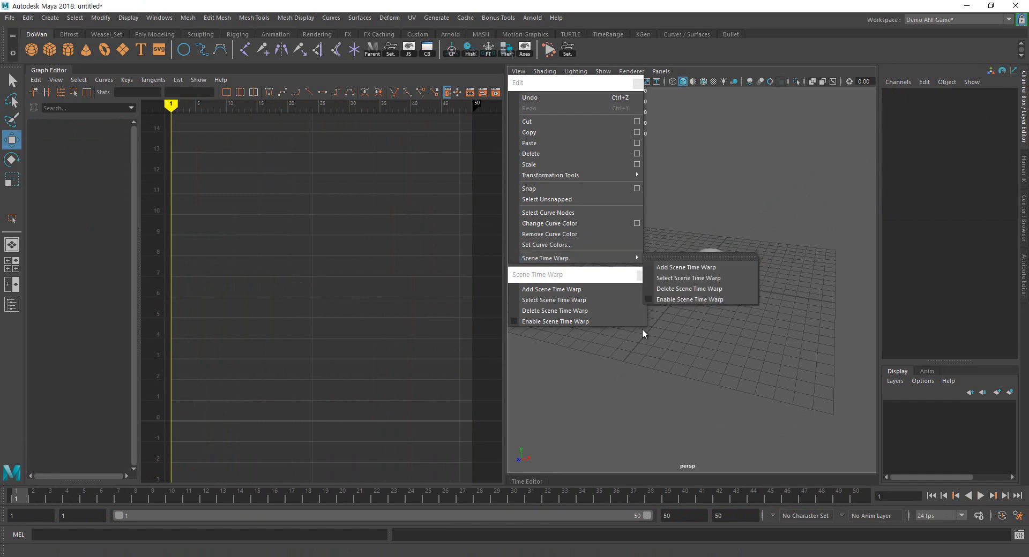
Add a scene time warp, enable it and deselect its curve
click(581, 294)
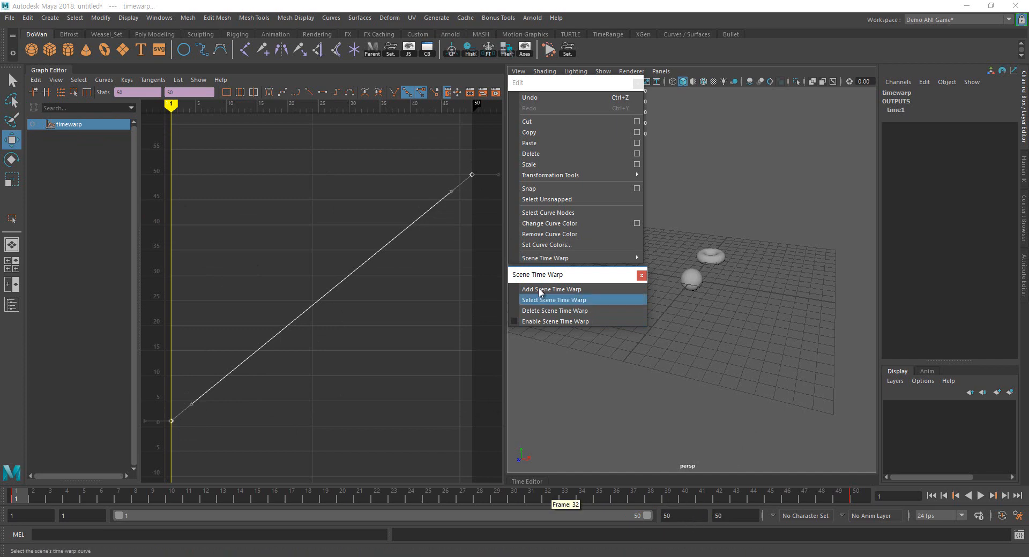
click(555, 321)
click(346, 377)
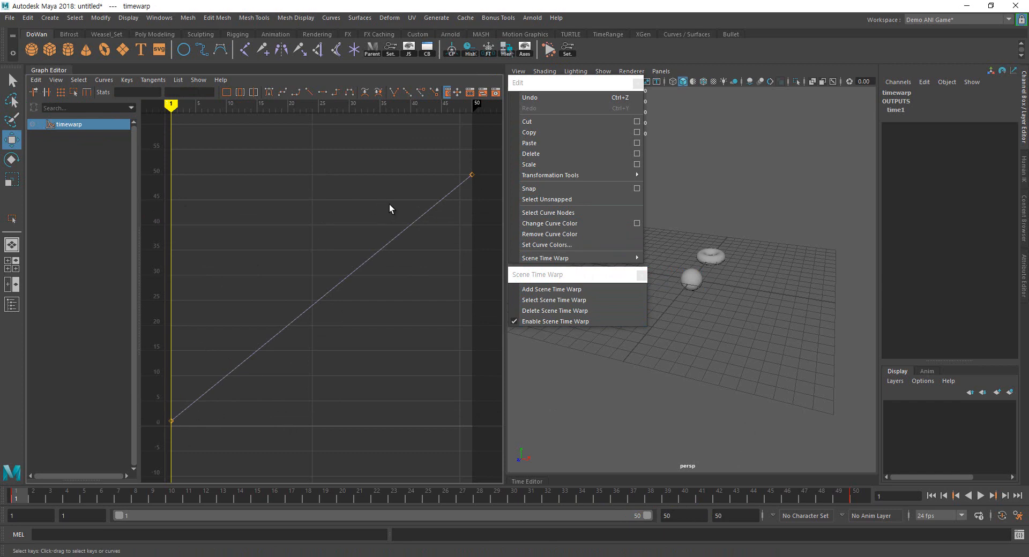
Play the scene with the time warp's last key selected, then move that key to frame 24 at value 50
drag(432, 143, 494, 199)
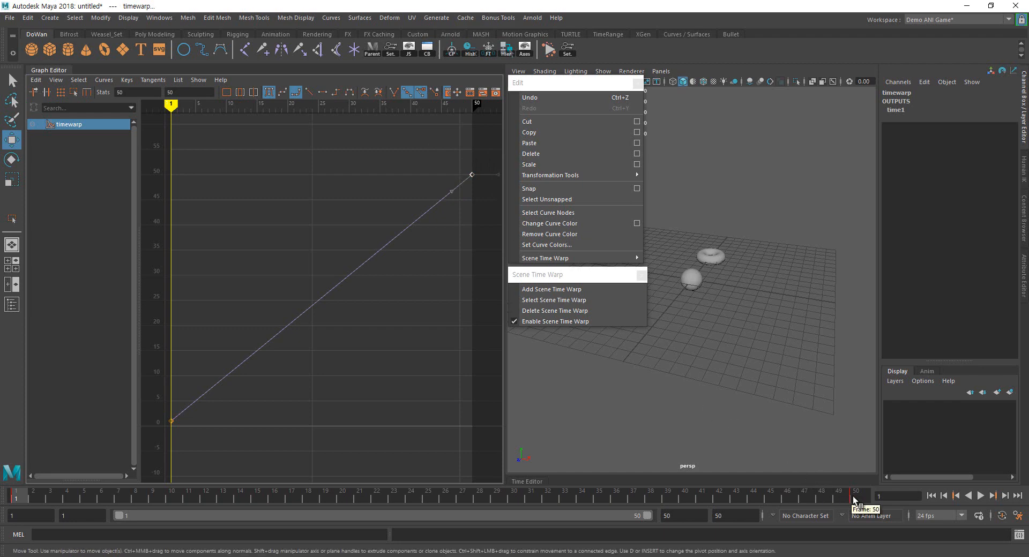
key(alt+v)
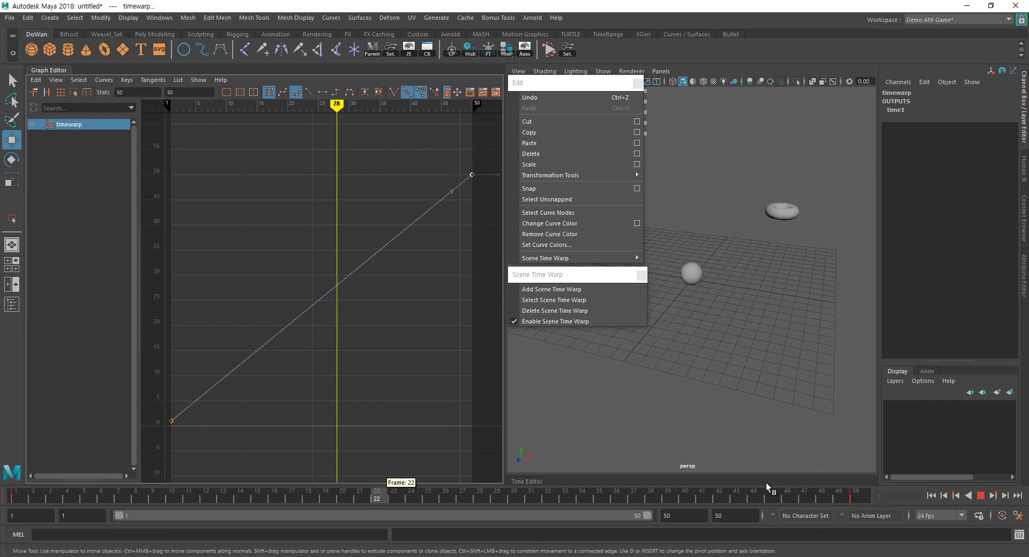
key(alt+v)
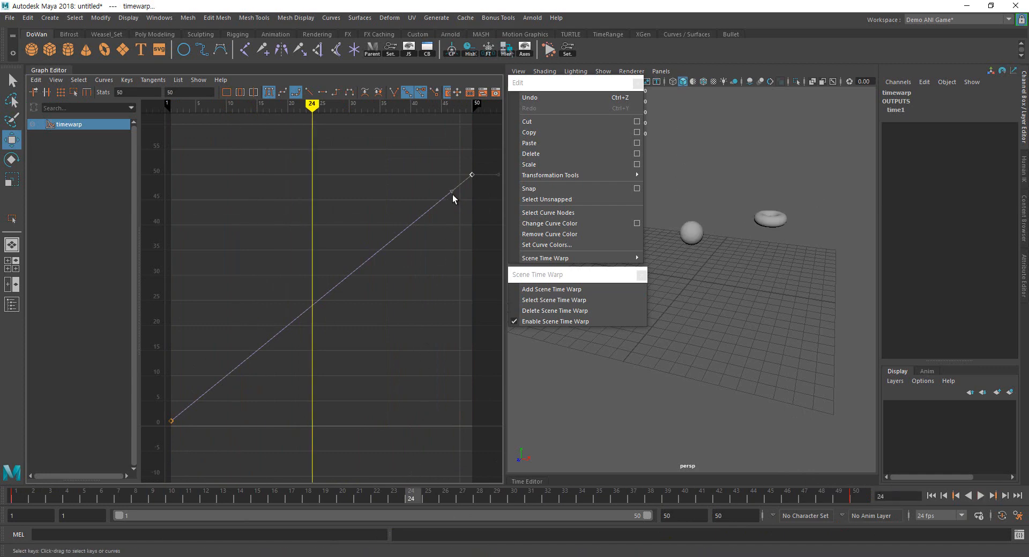
shift+middle_drag(475, 262, 299, 257)
Play the time-warped scene from frame 1, check the pose at frame 24 and scrub back to frame 1
click(933, 498)
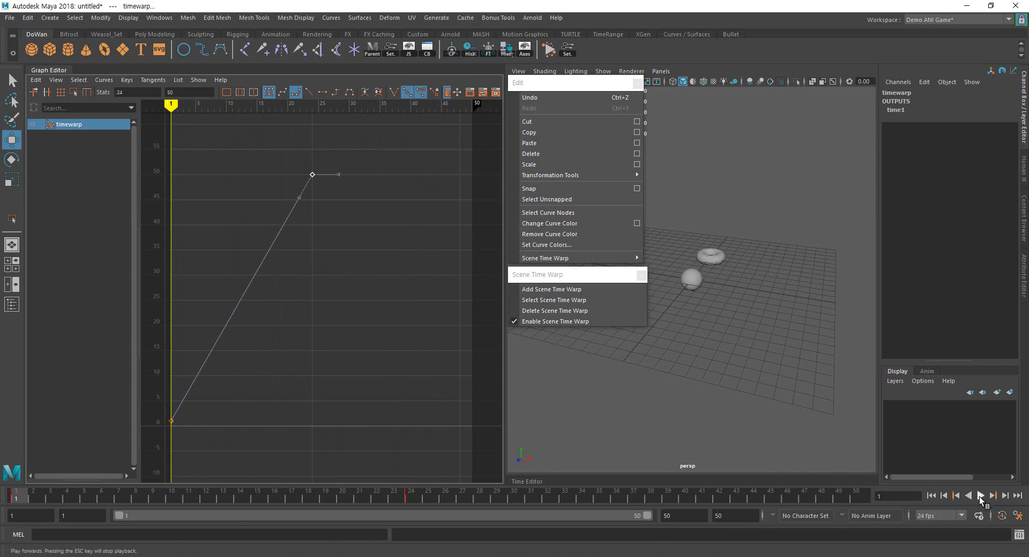
click(979, 497)
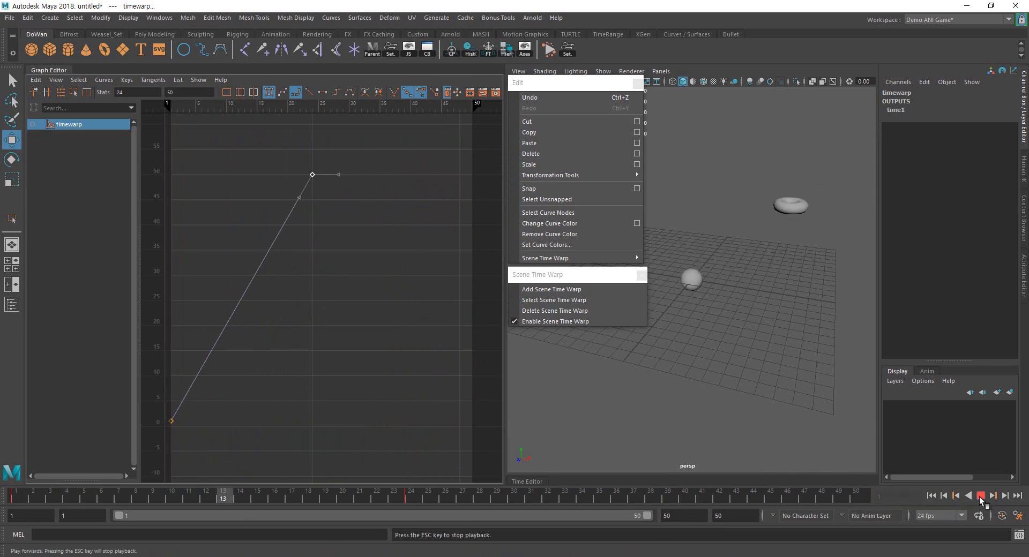
key(Escape)
click(416, 497)
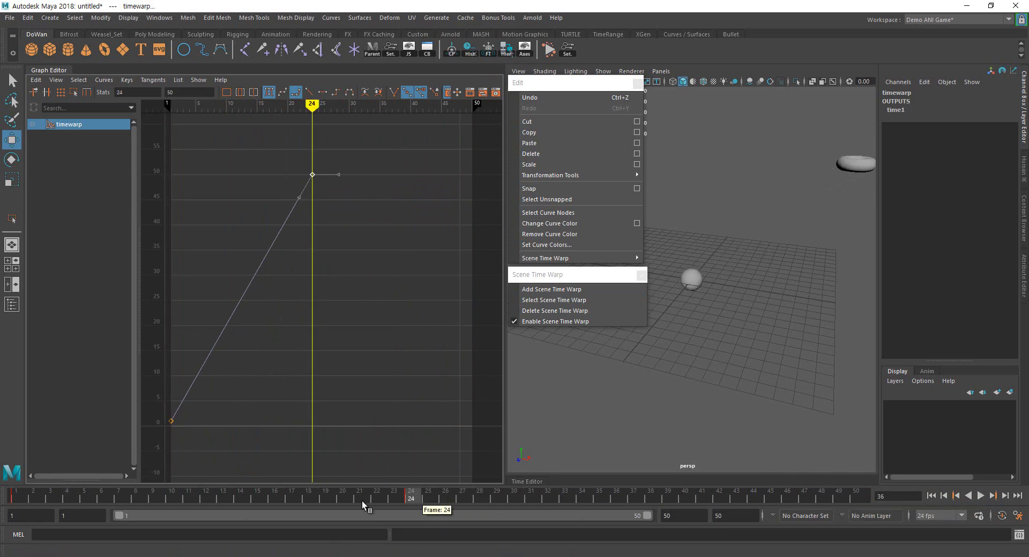
drag(362, 504, 17, 498)
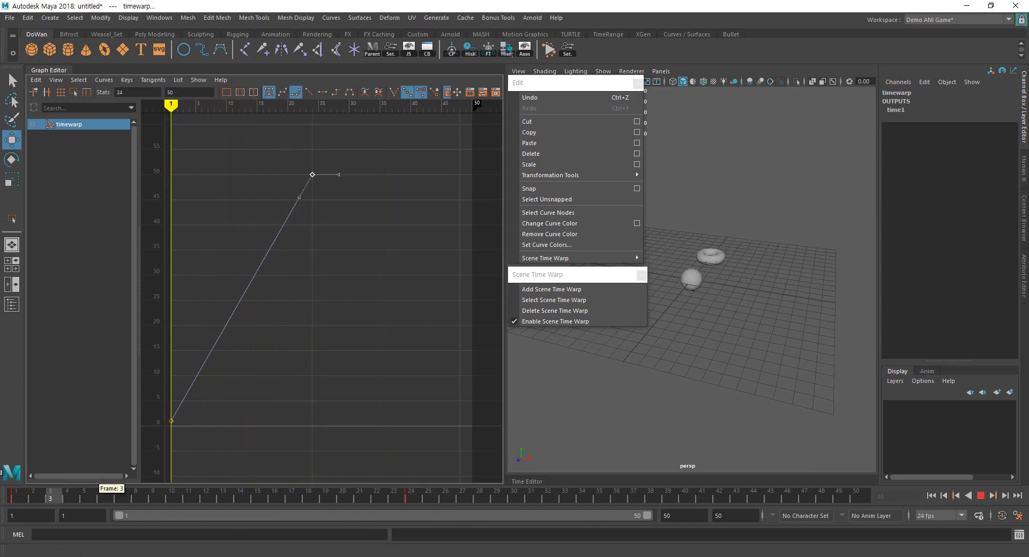
Select the sphere and compare its motion with its curve by playing the scene and scrubbing to frame 15
click(693, 284)
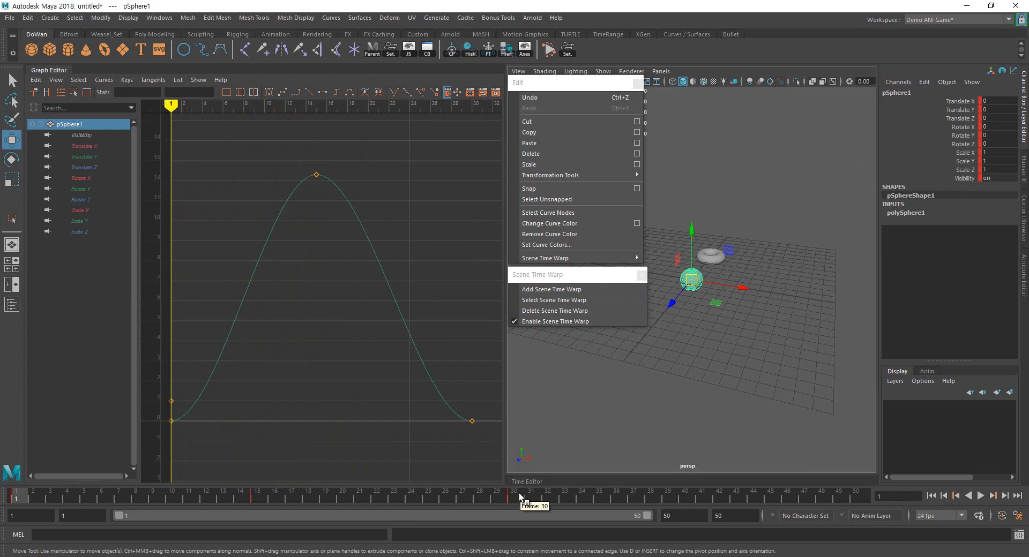
key(alt+v)
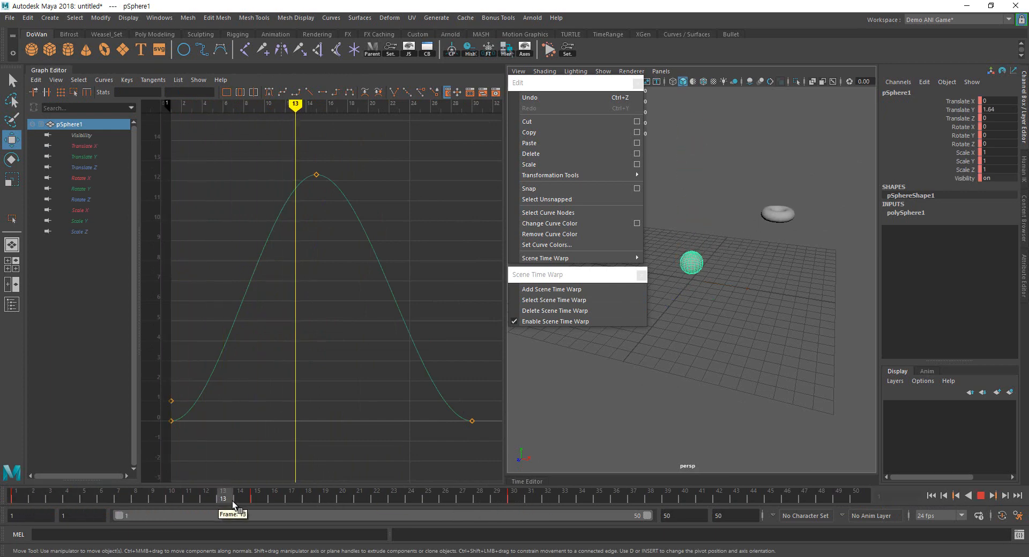
click(290, 512)
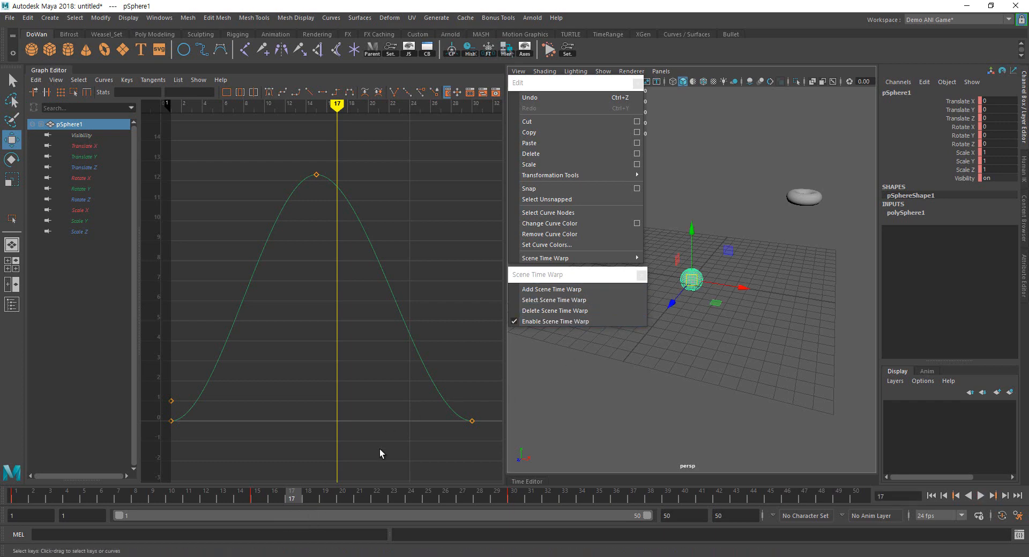
drag(291, 497, 259, 500)
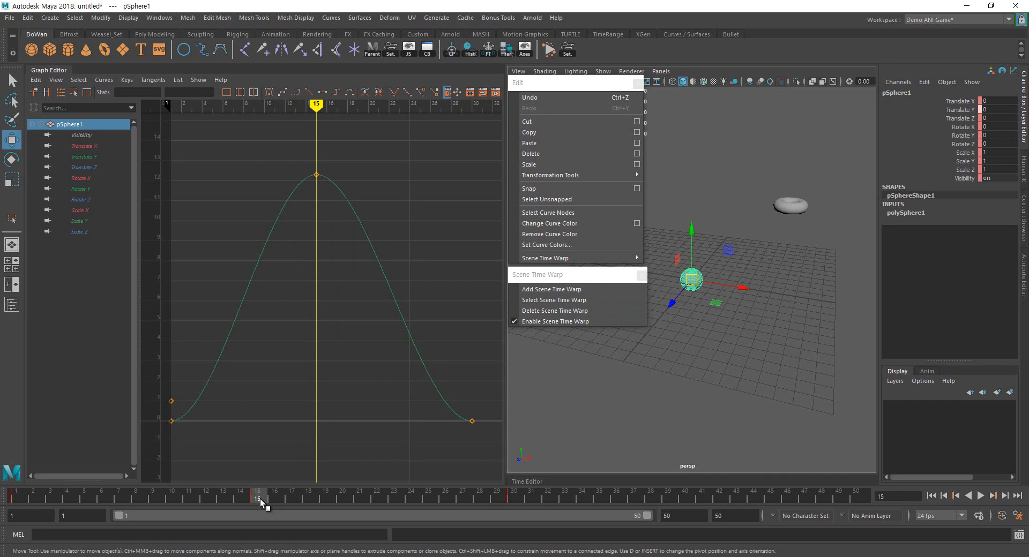
Disable the scene time warp, play the unwarped animation and go to frame 21
click(532, 321)
key(alt+v)
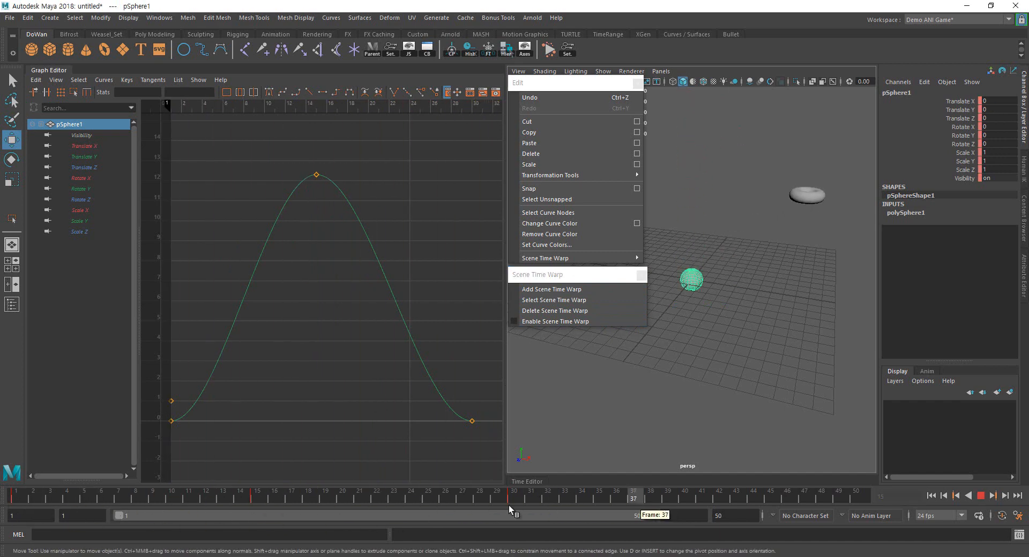
click(362, 499)
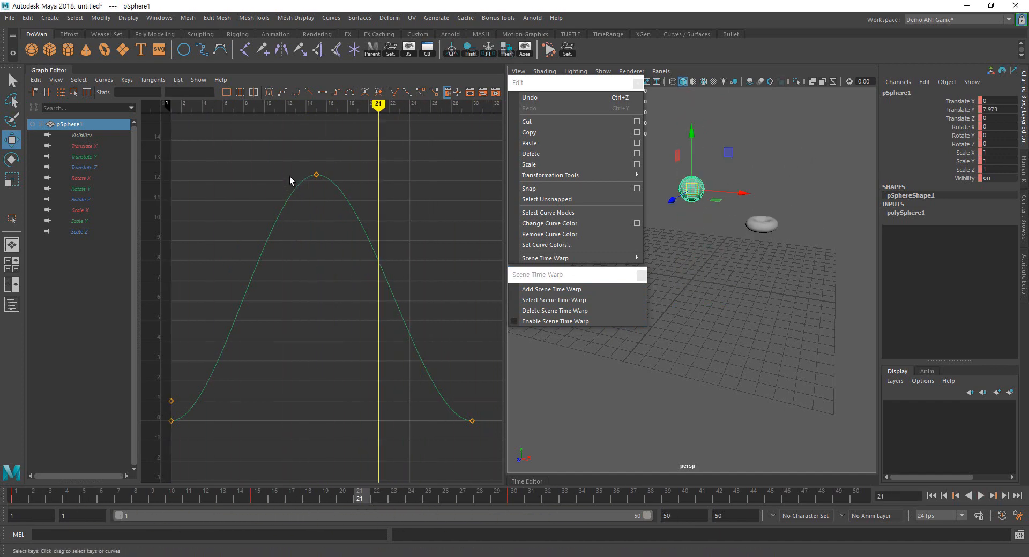
Move the peak key of the sphere's Translate Y curve to frame 6 at about 8.4 and play the animation
click(316, 175)
shift+middle_drag(313, 220, 232, 340)
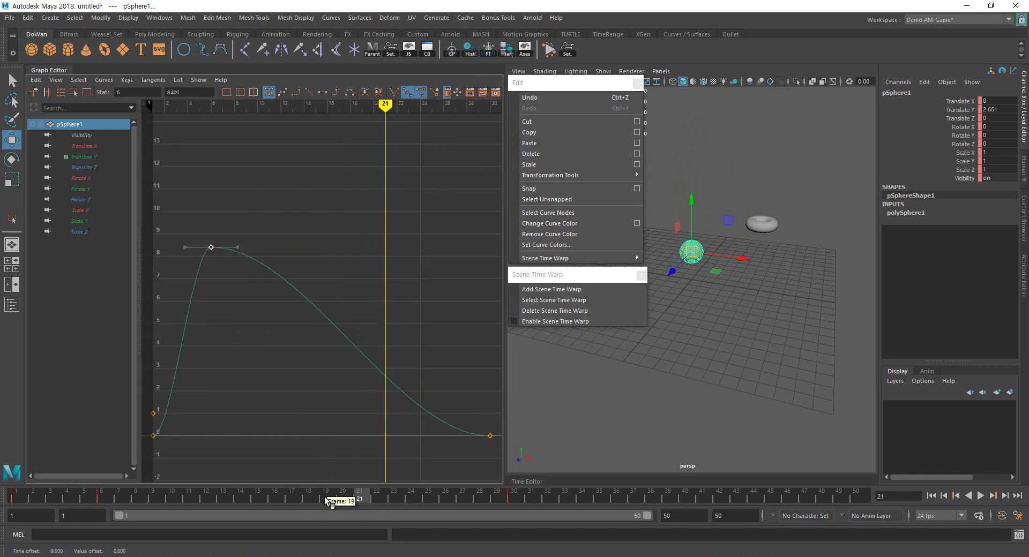
key(alt+v)
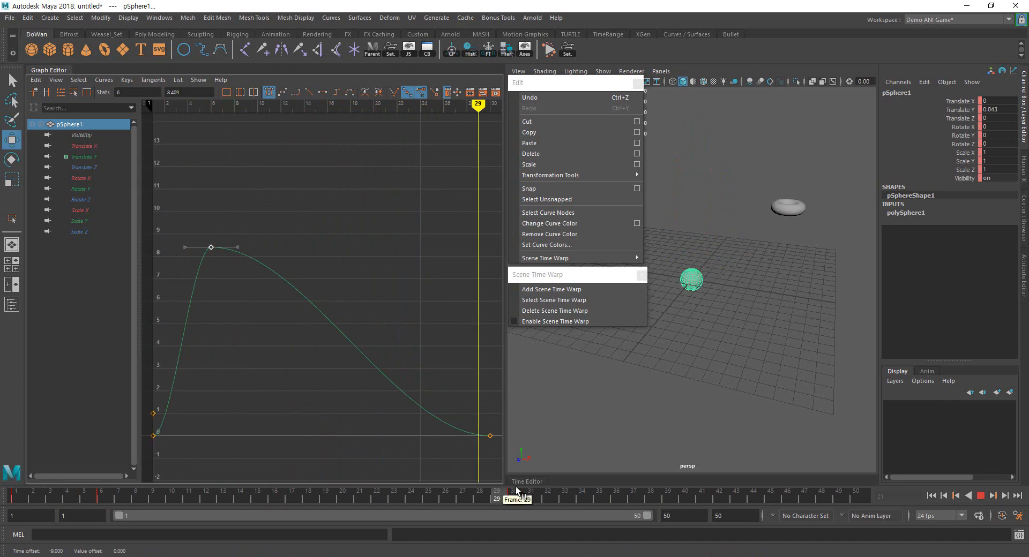
key(alt+v)
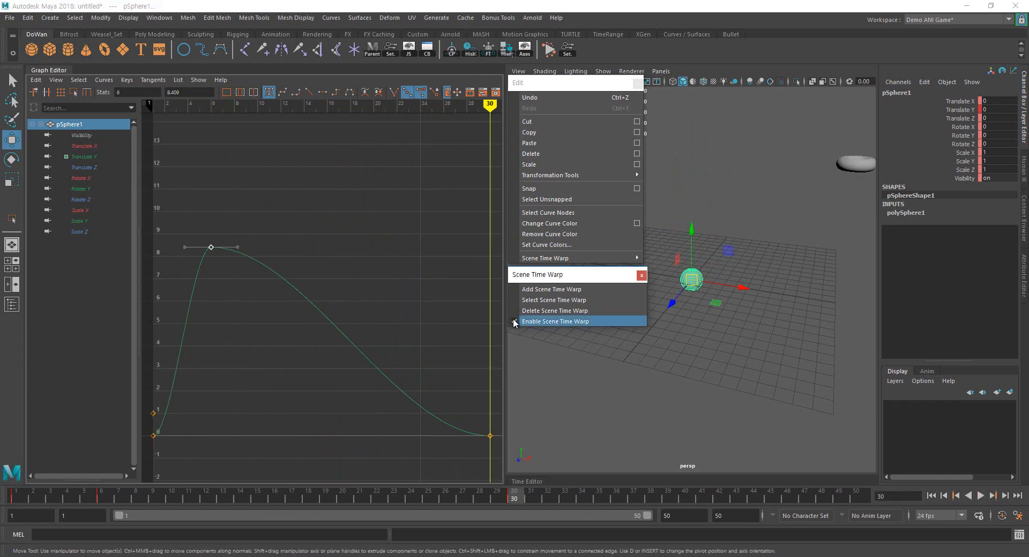
Enable the scene time warp again, play the sphere's animation and scrub back to frame 1
click(514, 321)
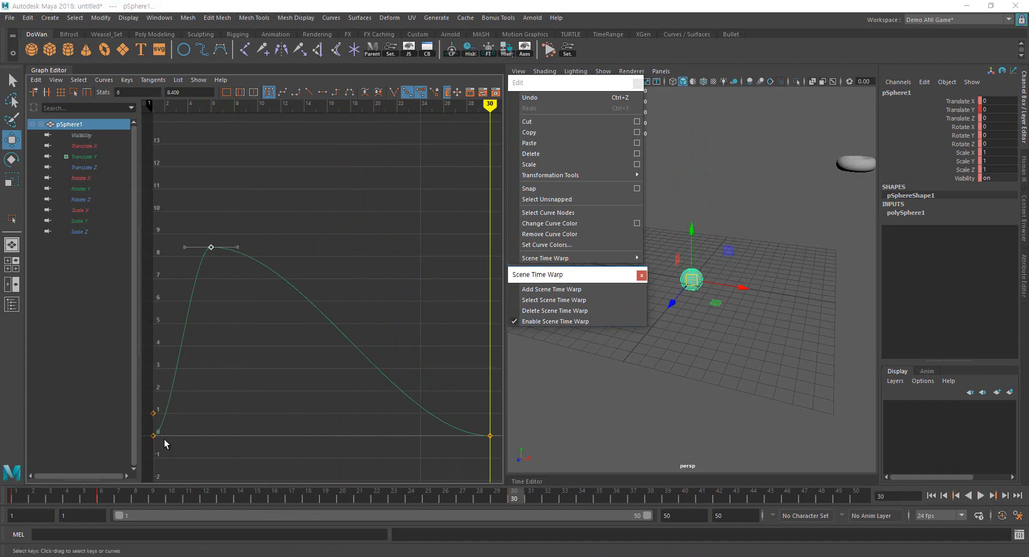
key(alt+v)
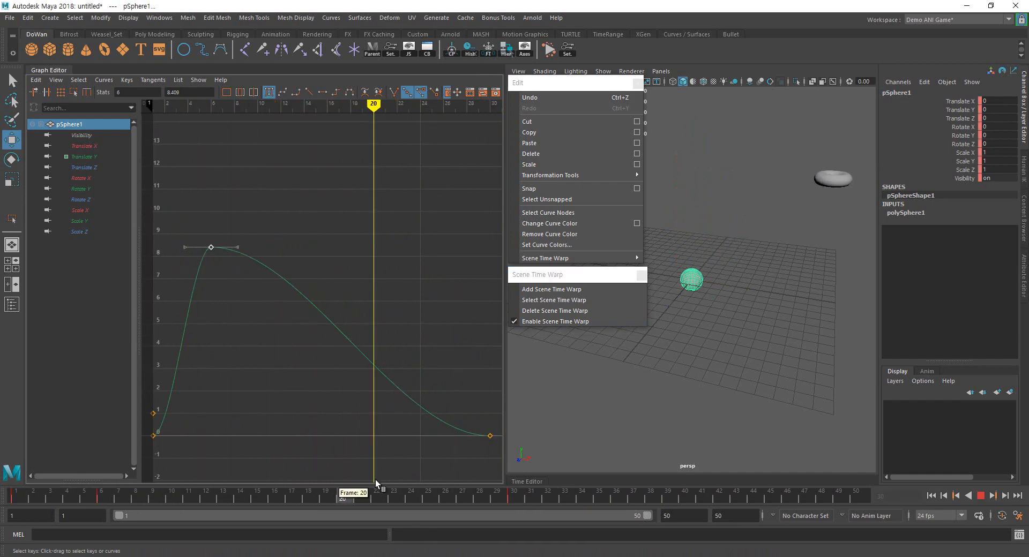
drag(240, 474, 3, 443)
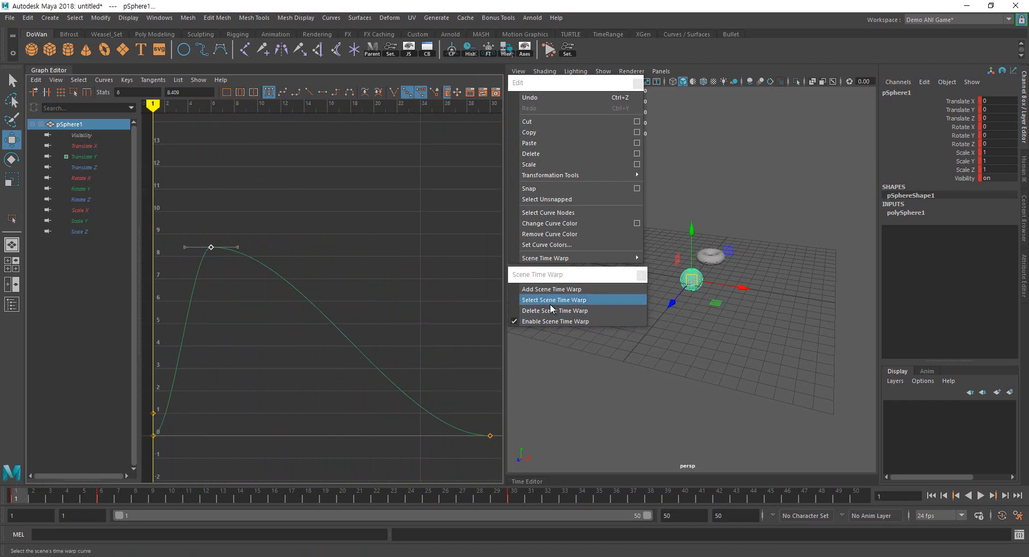
Select the scene time warp curve, delete the time warp and play the scene without it
click(531, 301)
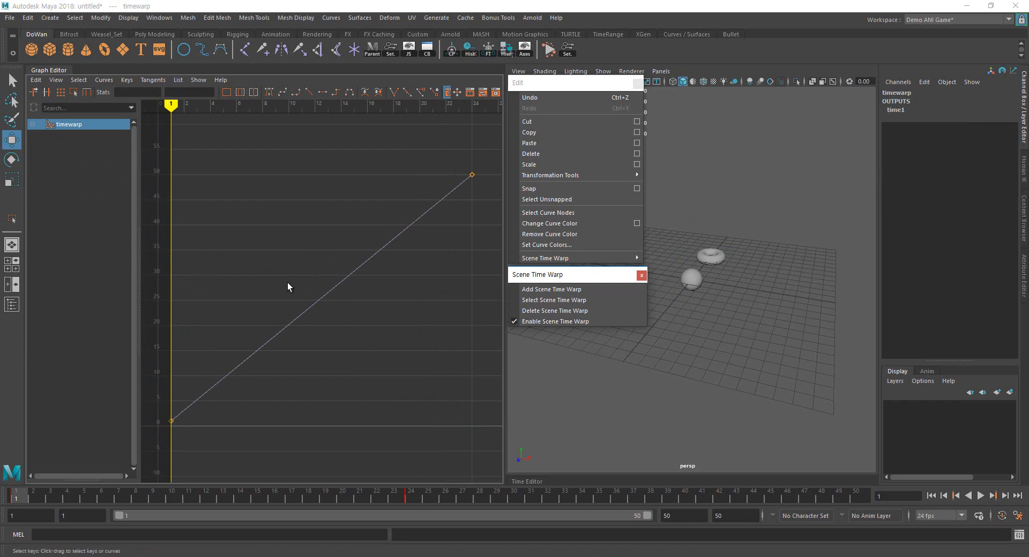
click(543, 311)
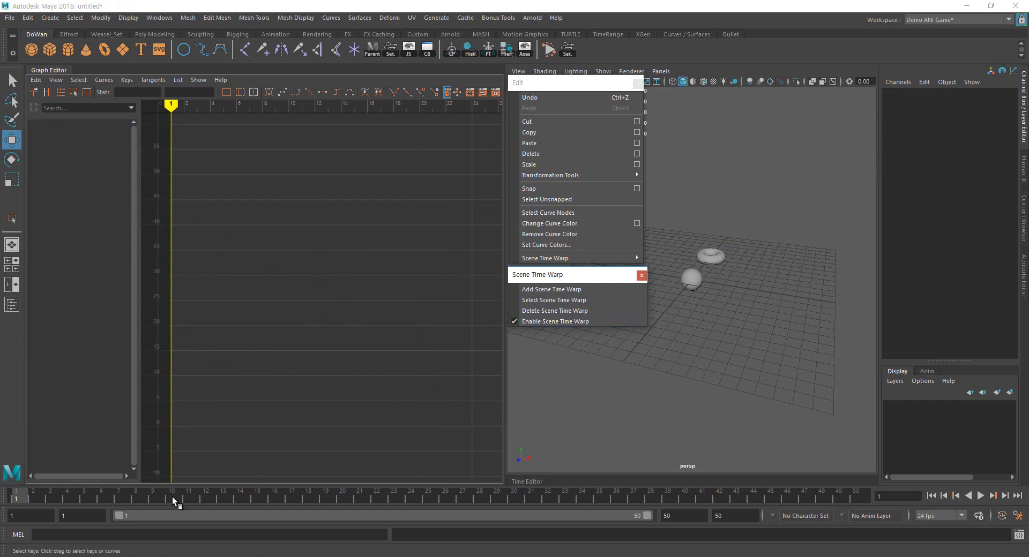
key(alt+v)
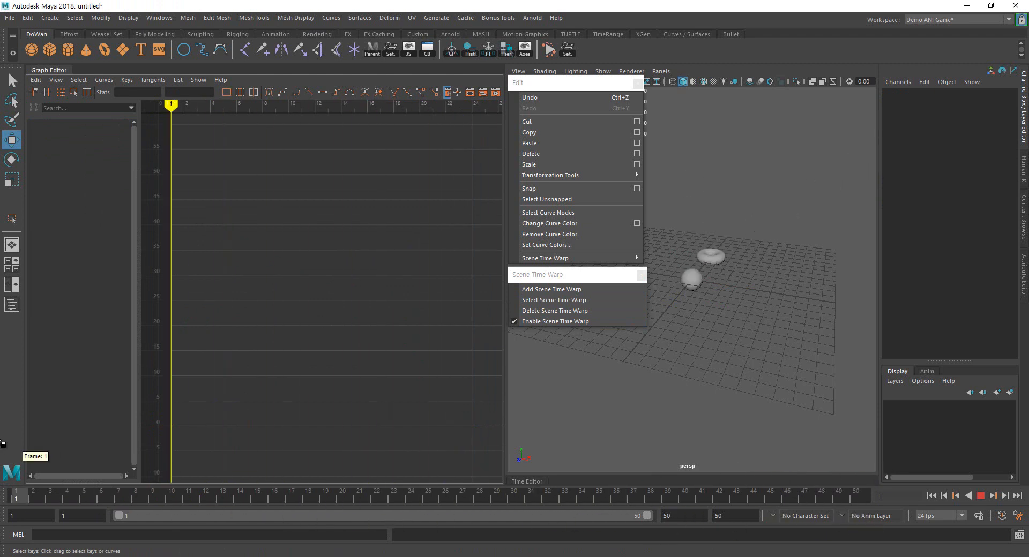
key(alt+v)
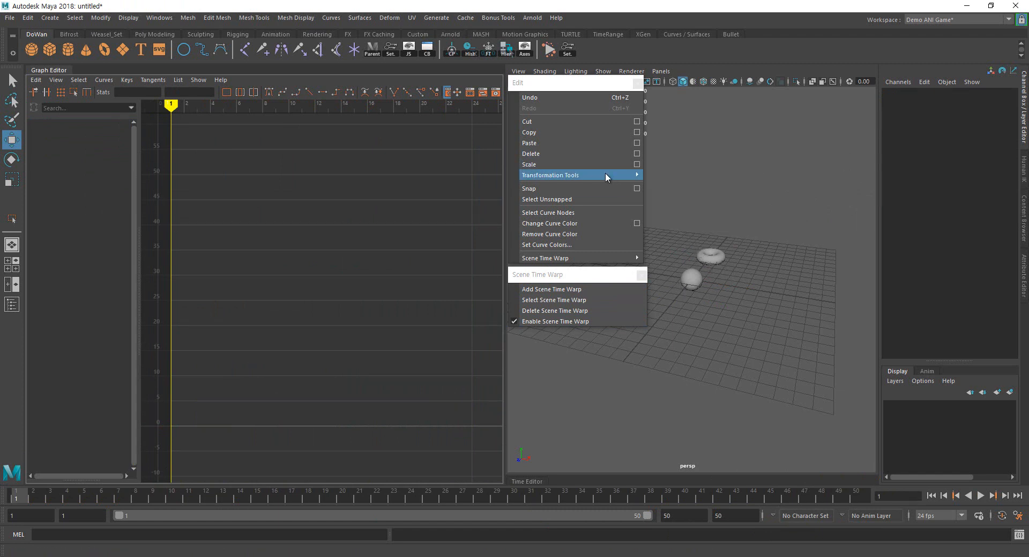
mouse_move(606, 172)
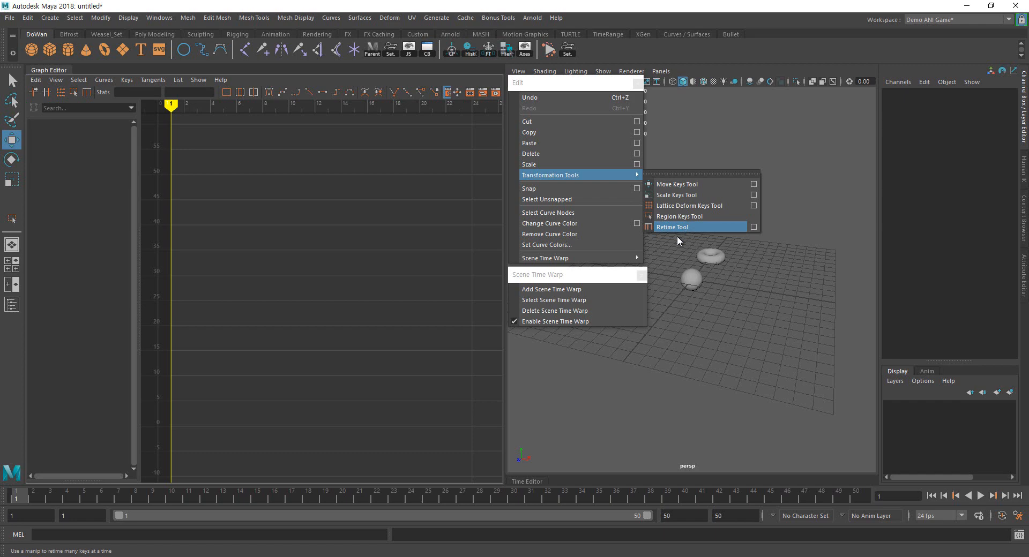
click(584, 279)
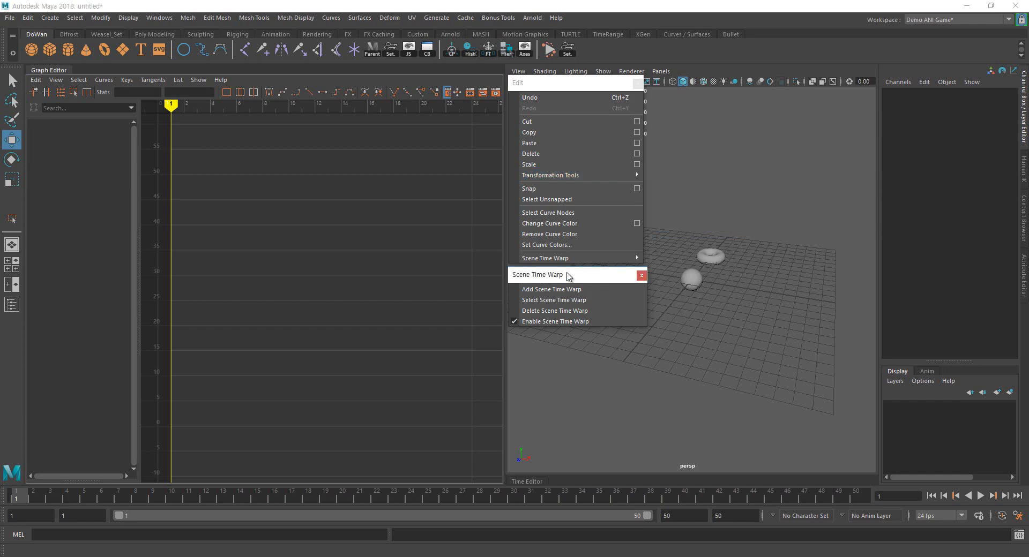